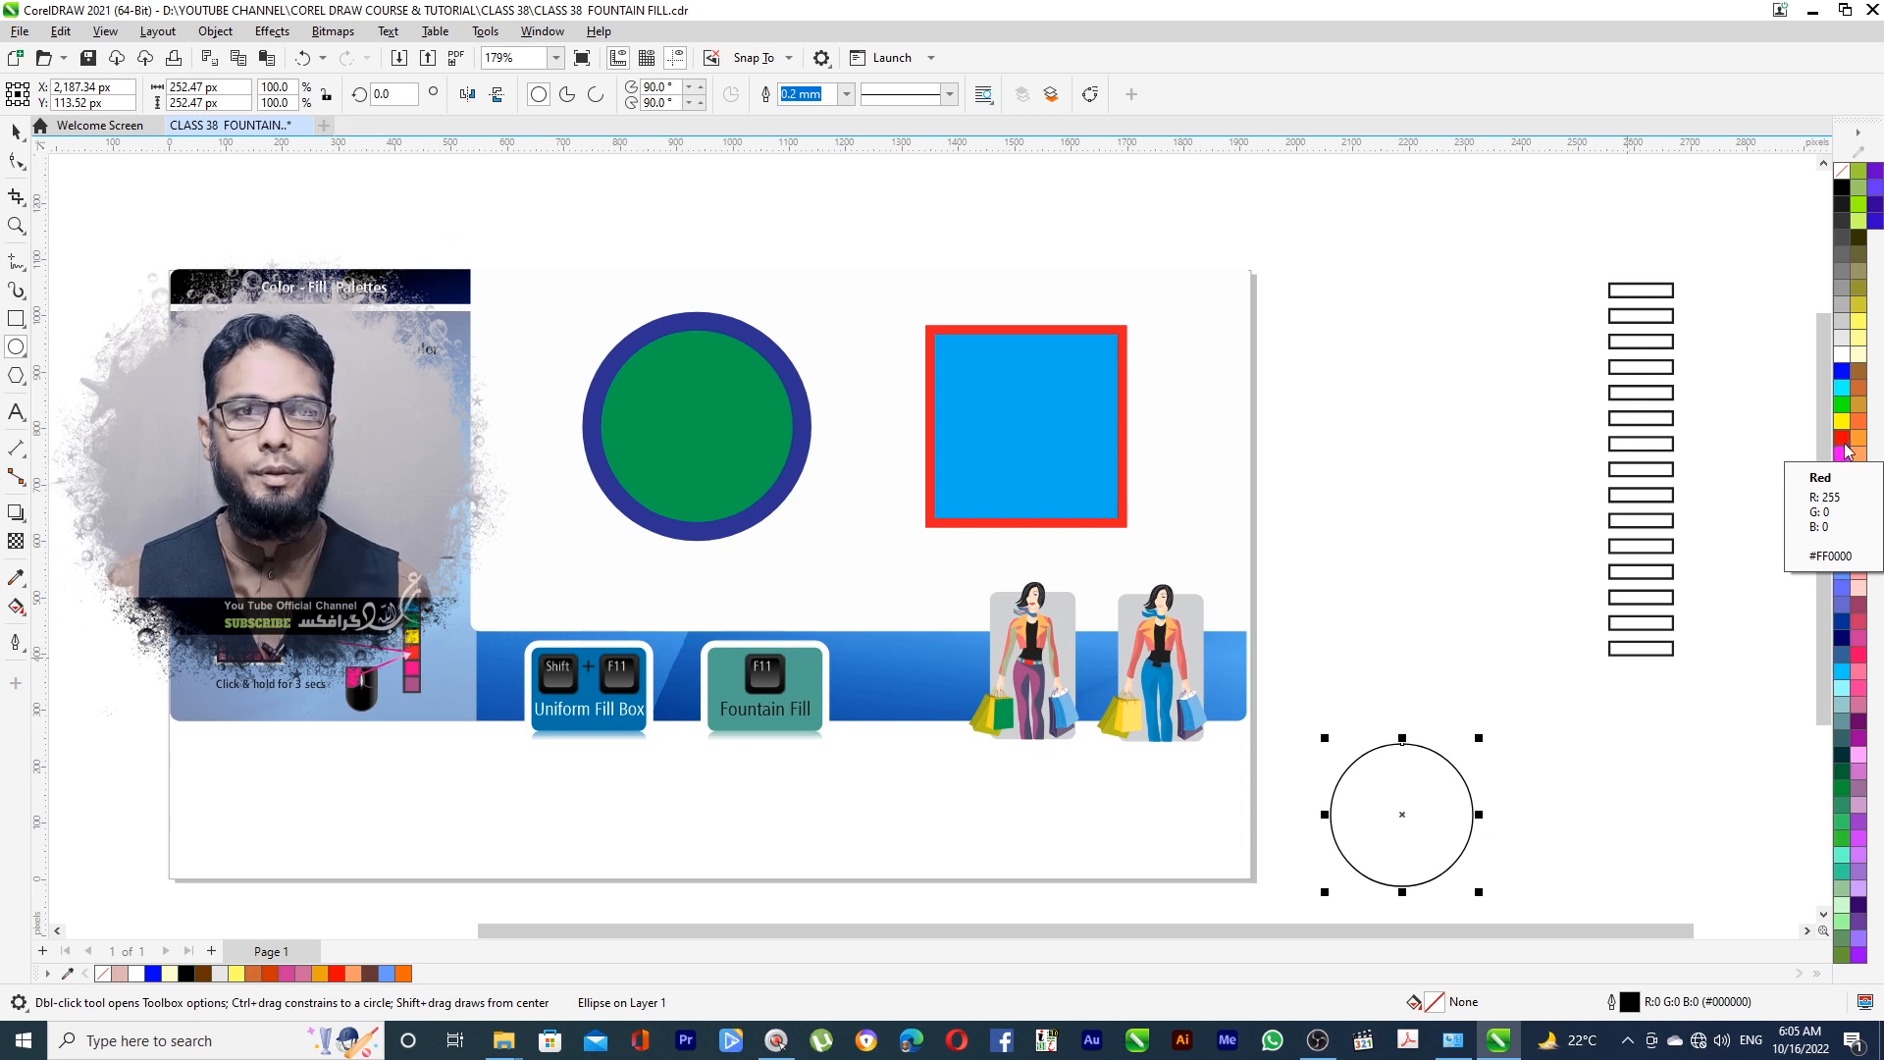
Try uniform fills of red, blue and dark brown (#663333) on the selected circle
click(1843, 444)
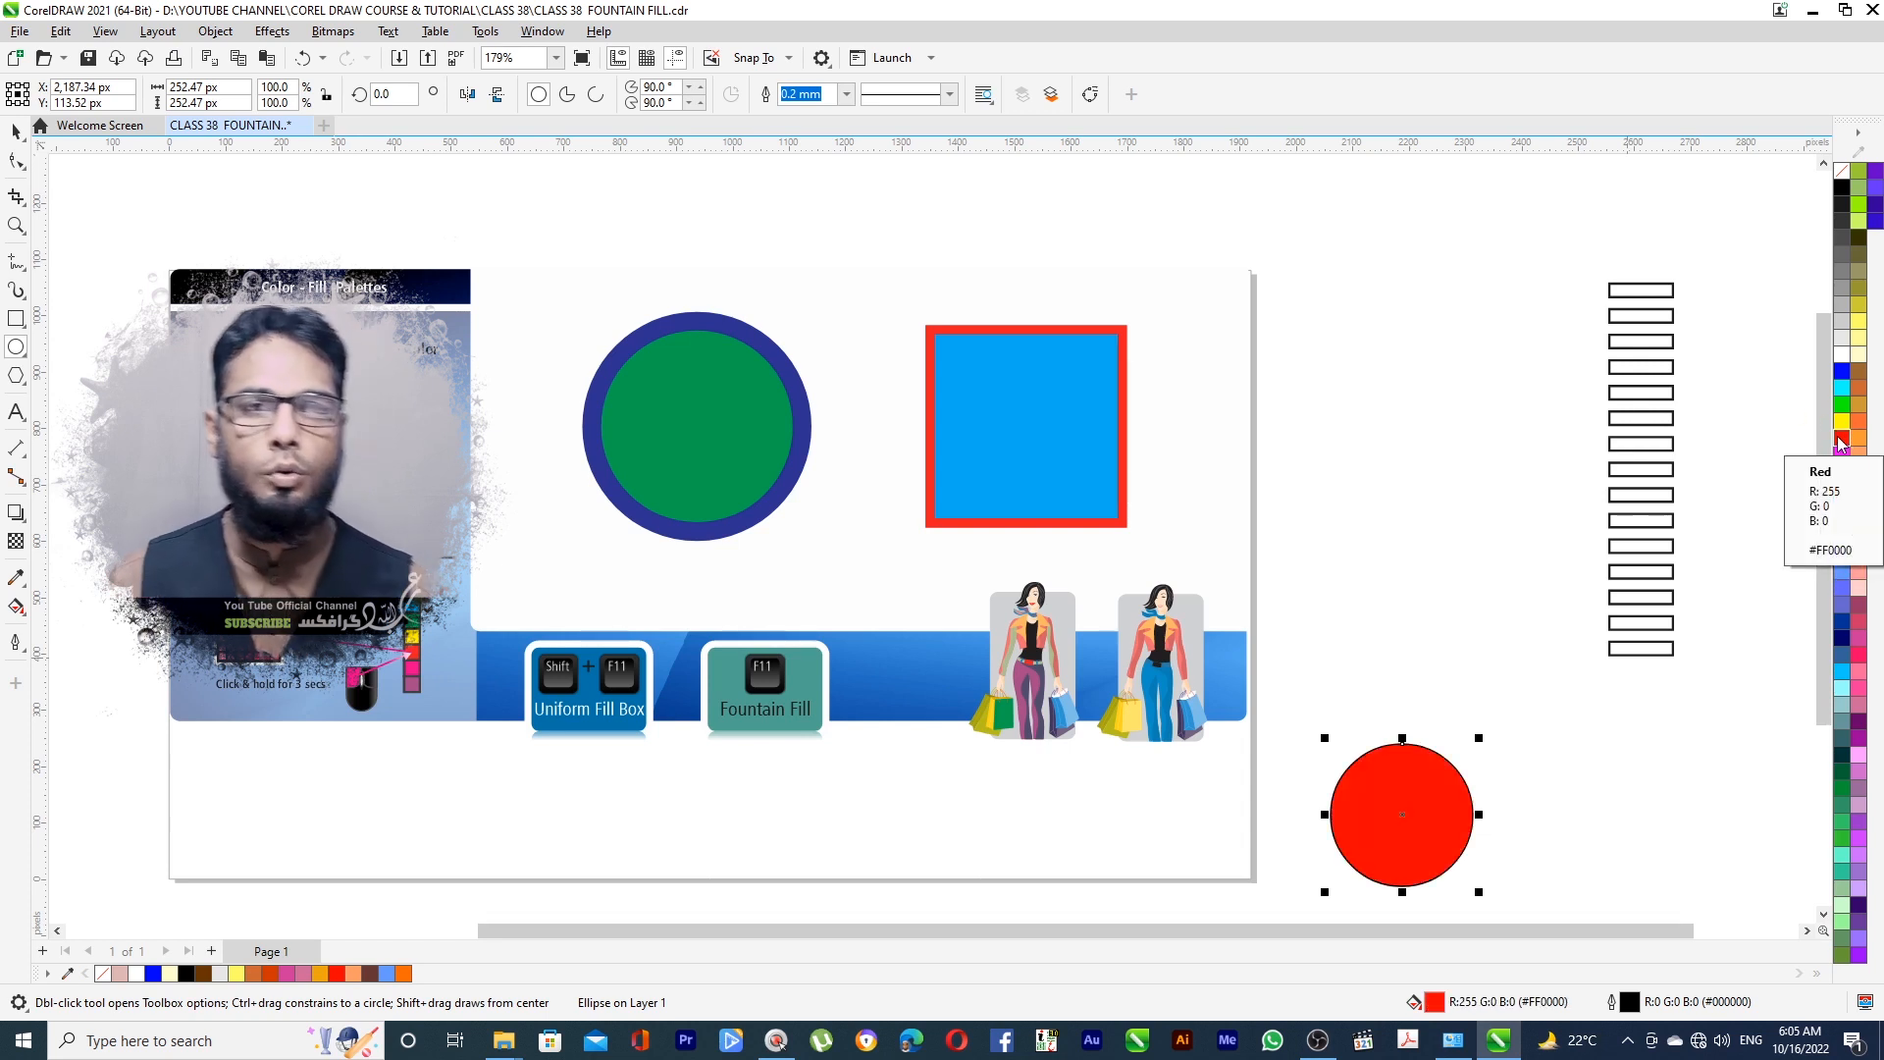
click(1842, 371)
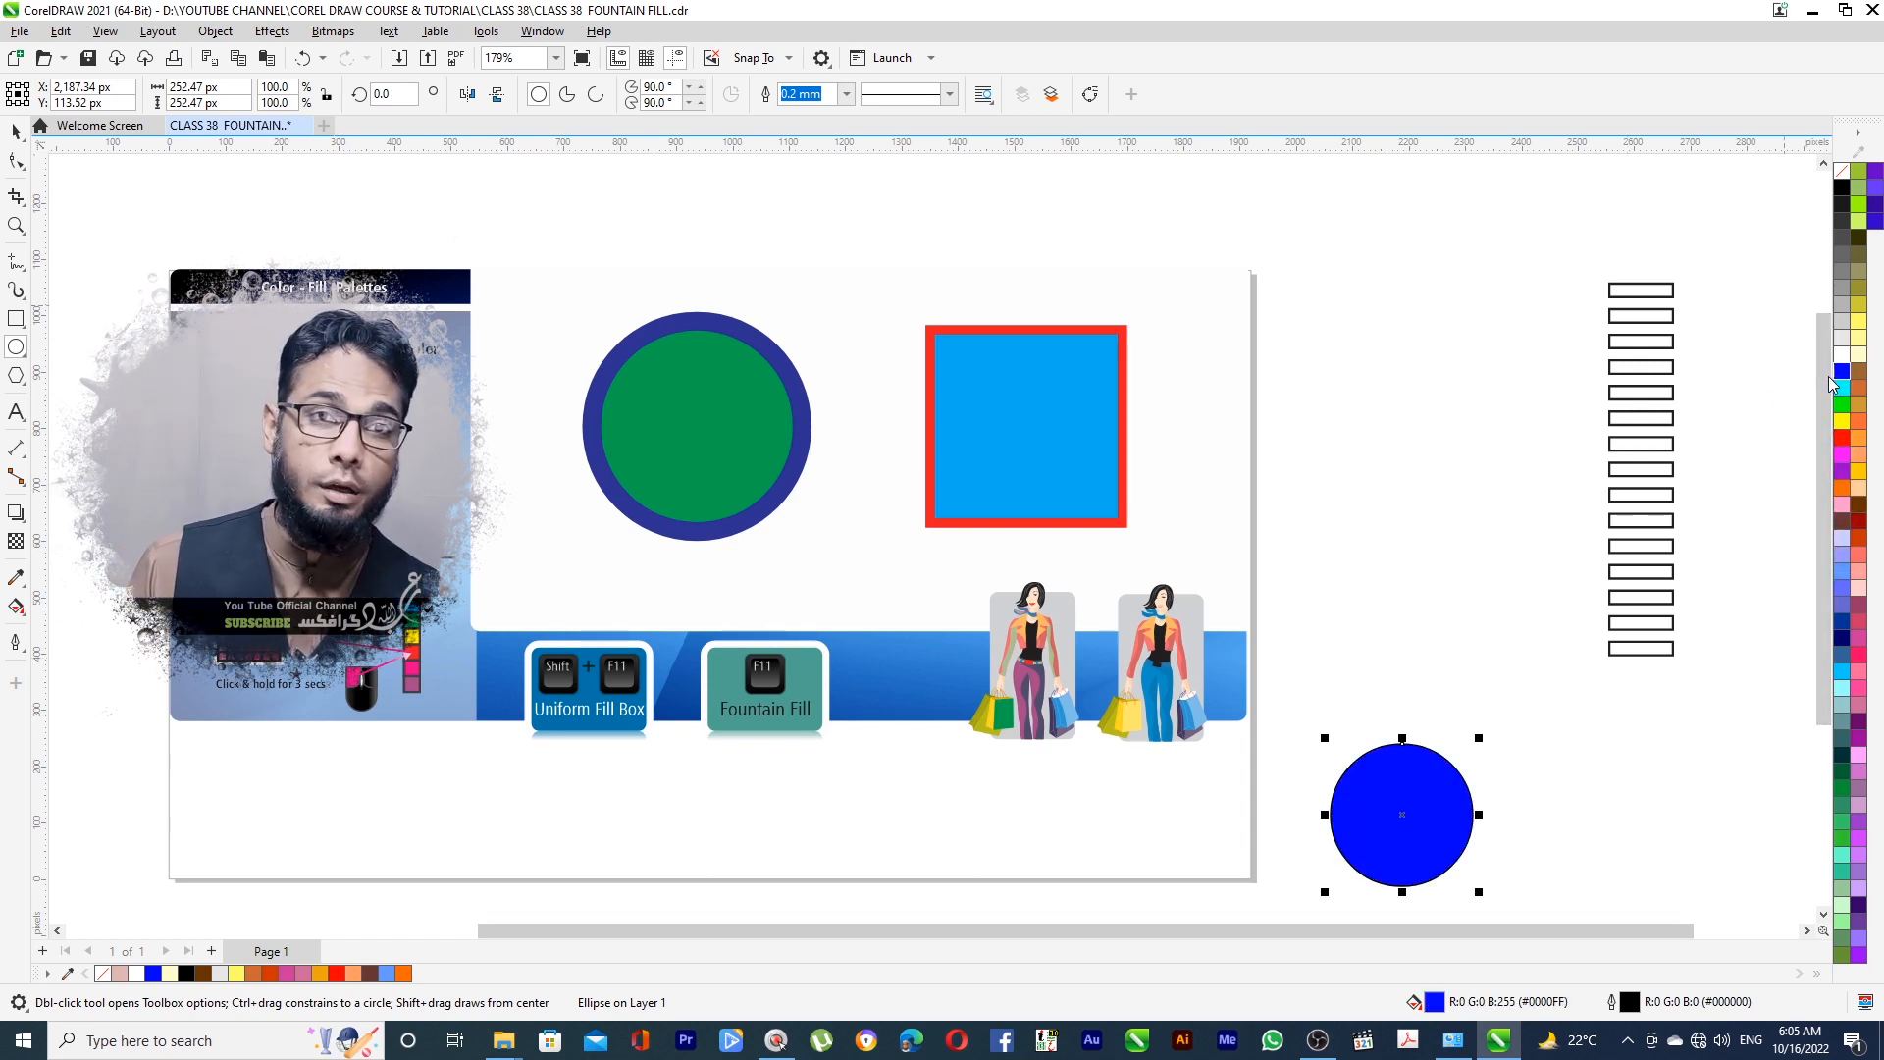
click(1842, 522)
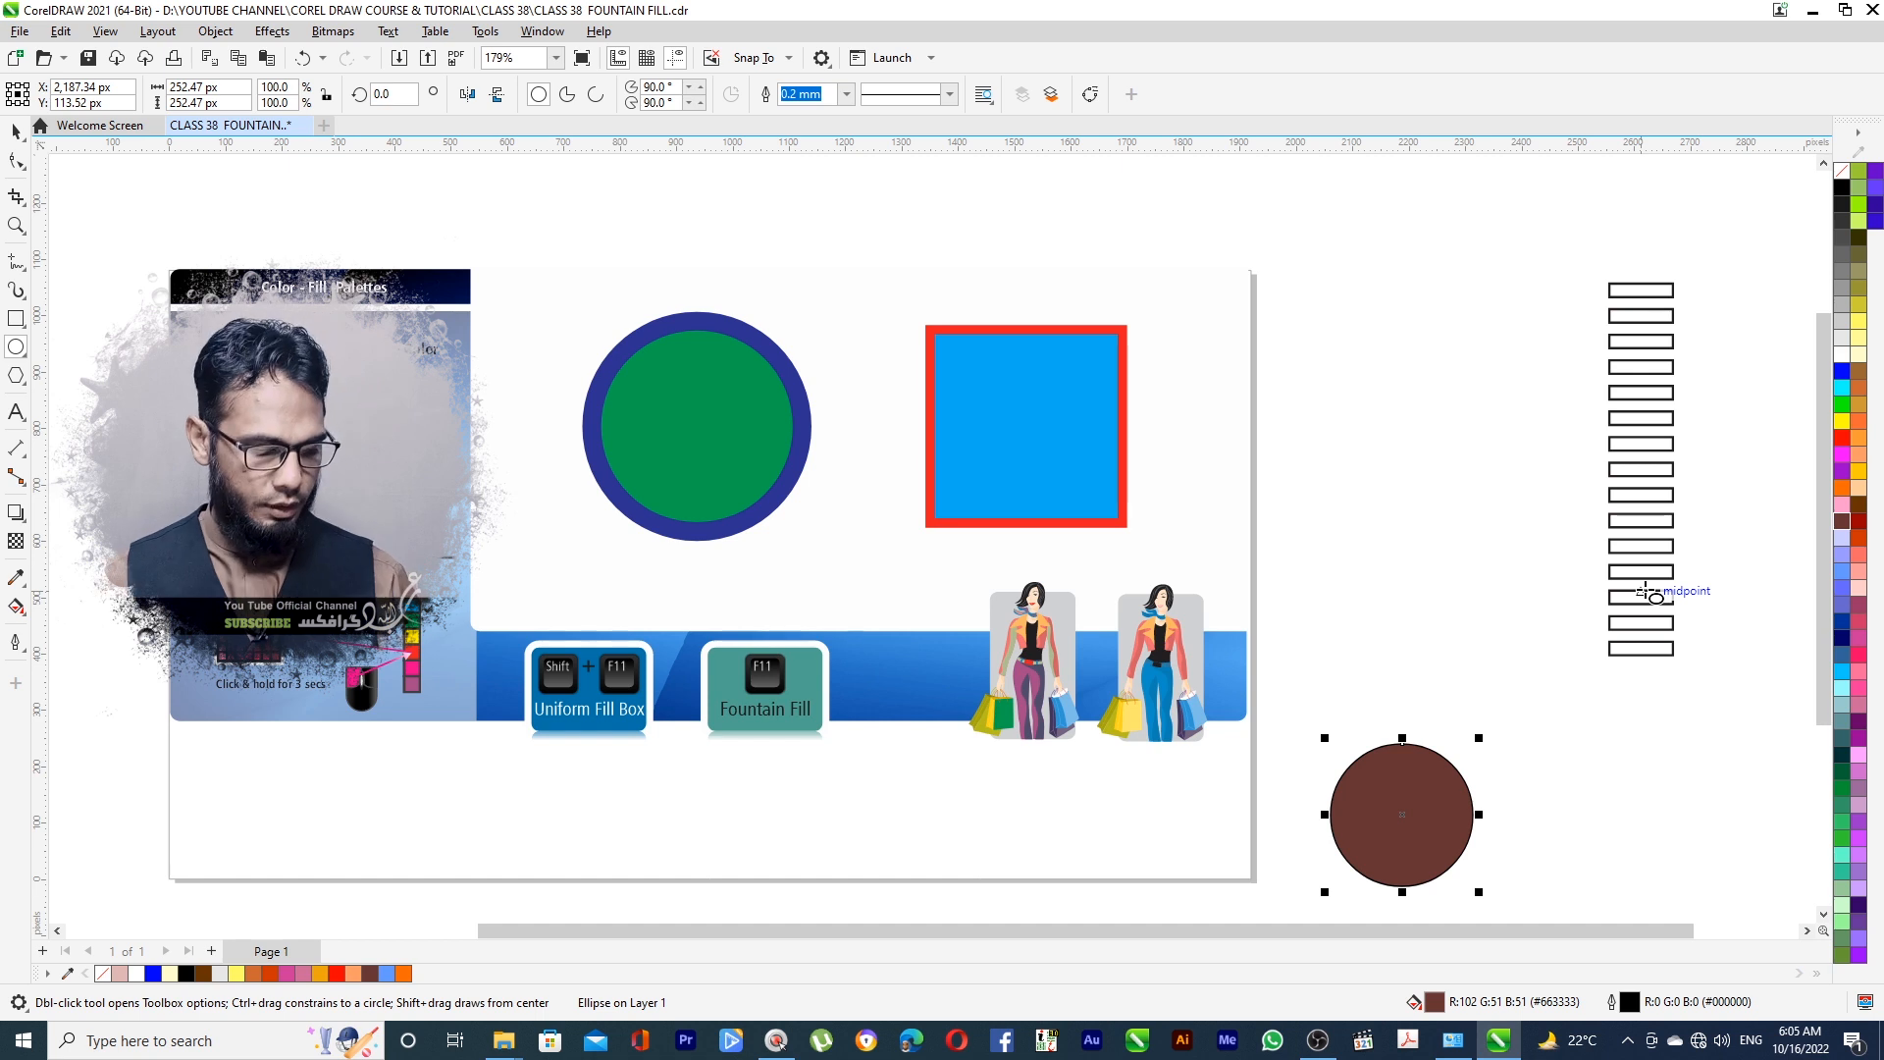
Apply a fountain fill to the circle and set its start node colour to blue from the RGB palette
key(F11)
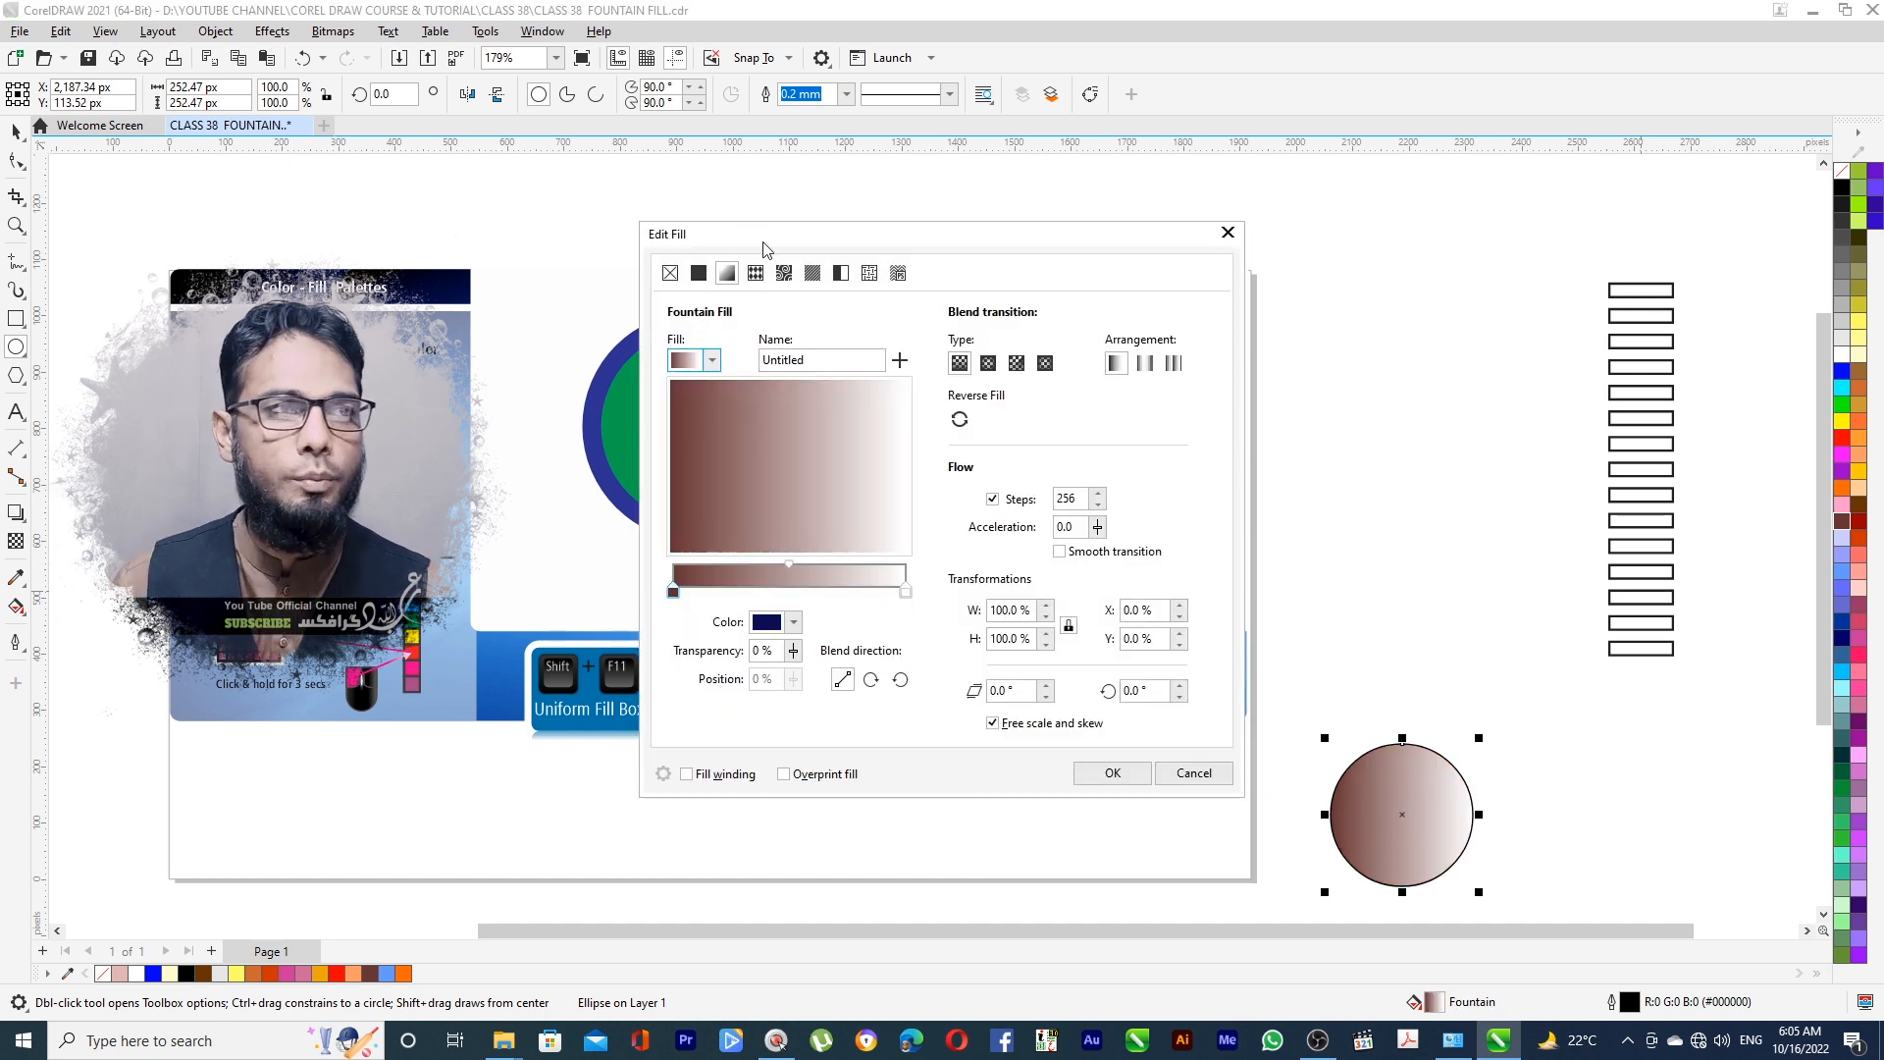
drag(787, 244, 785, 354)
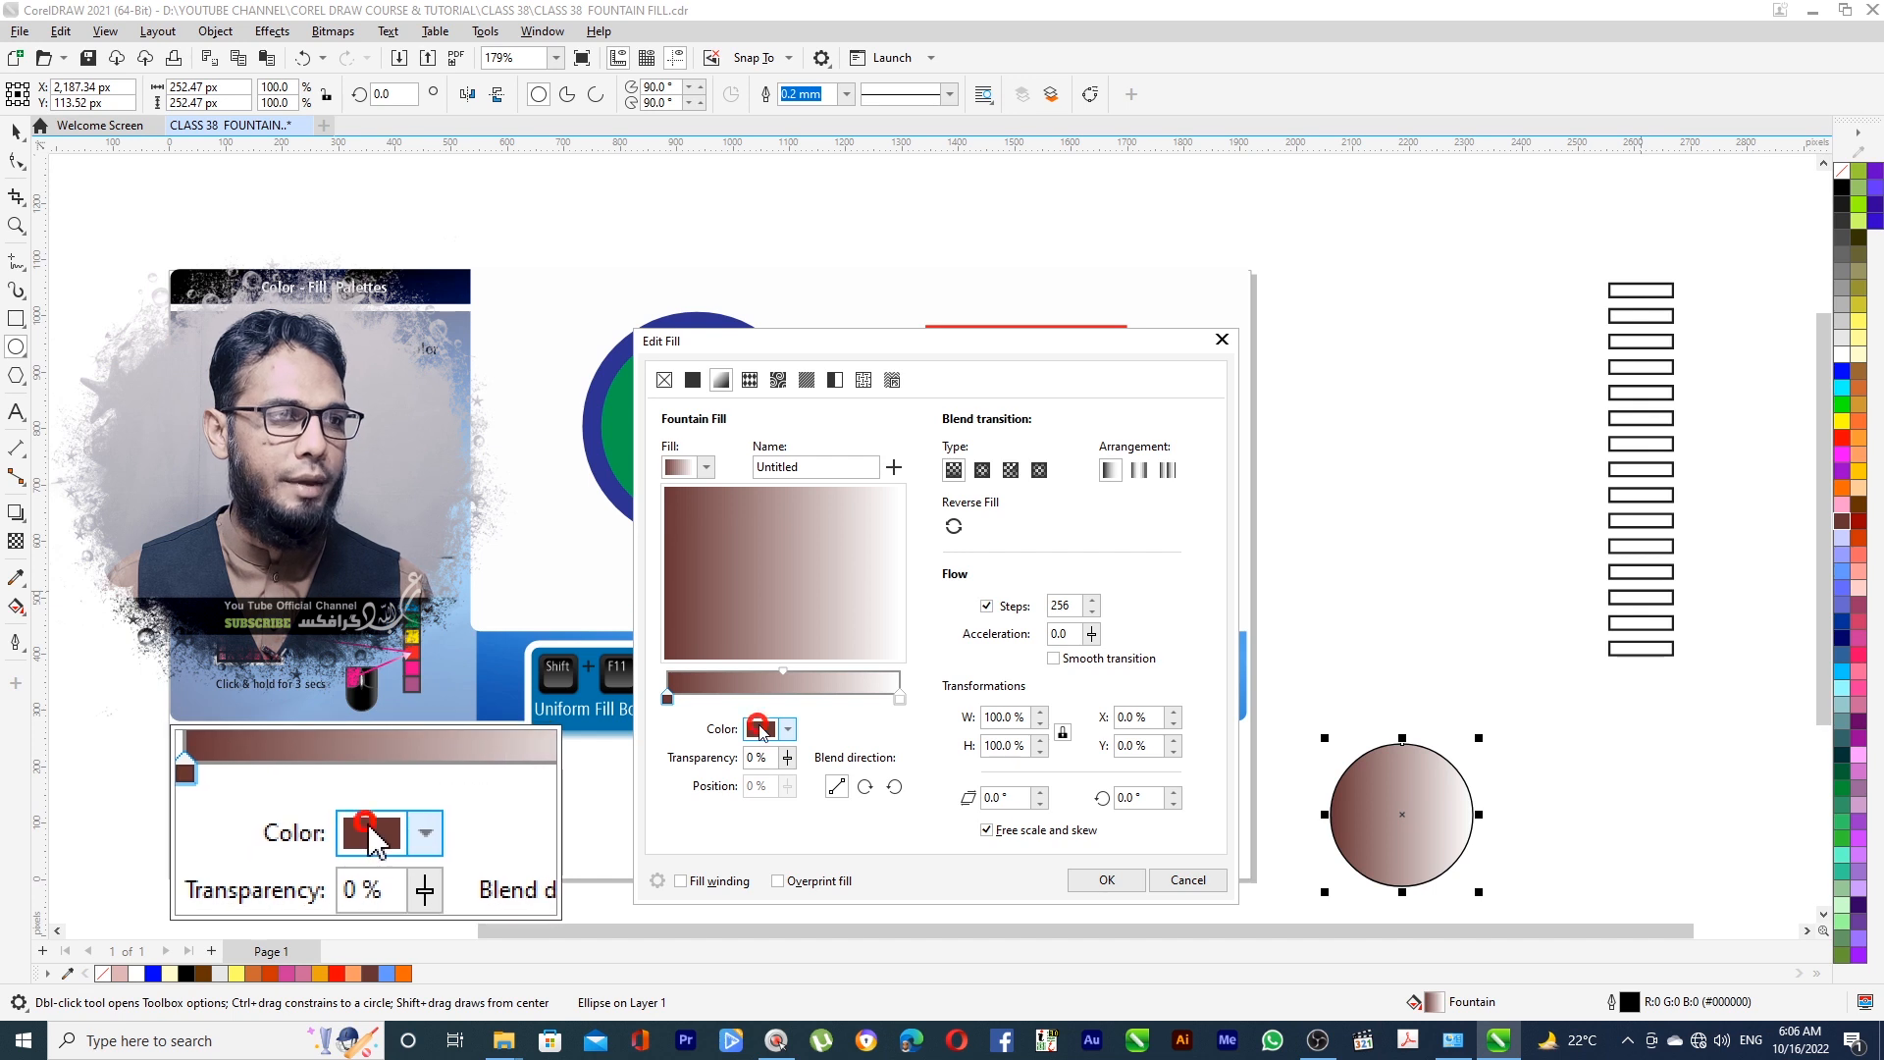
click(765, 728)
click(843, 523)
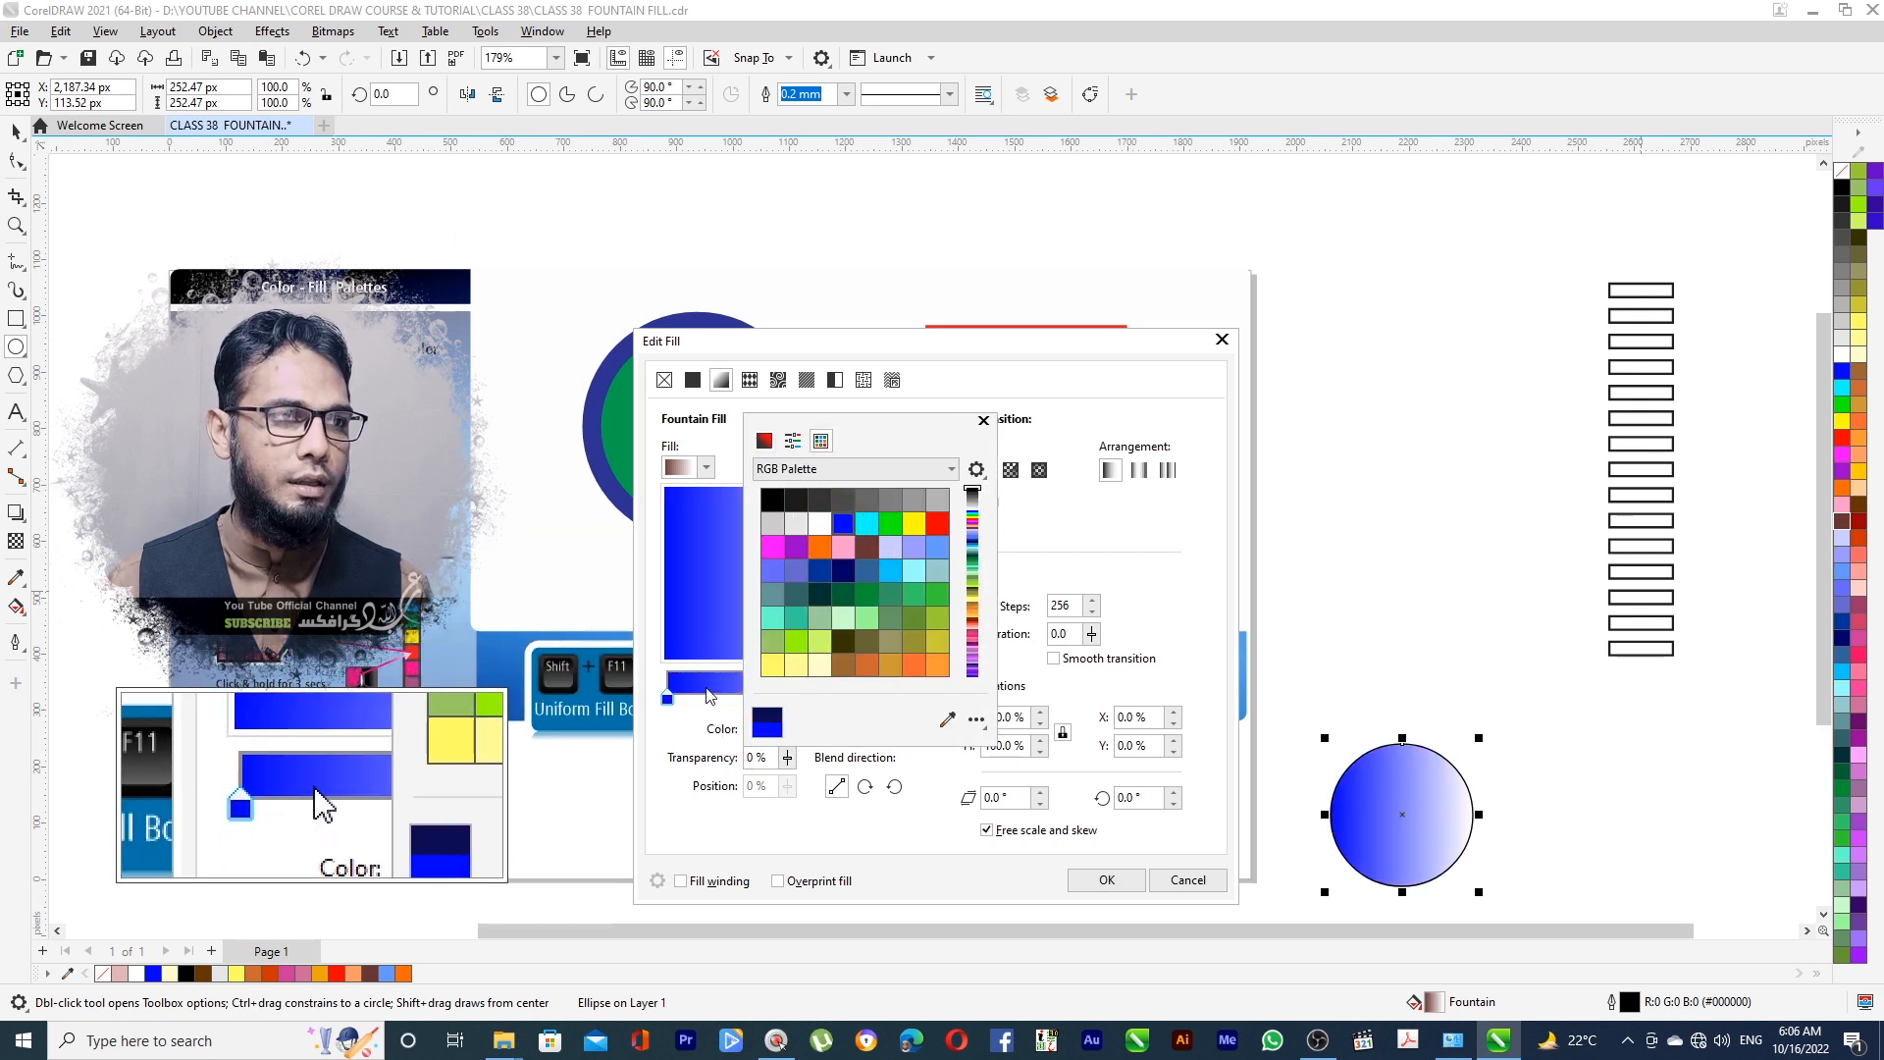
click(728, 457)
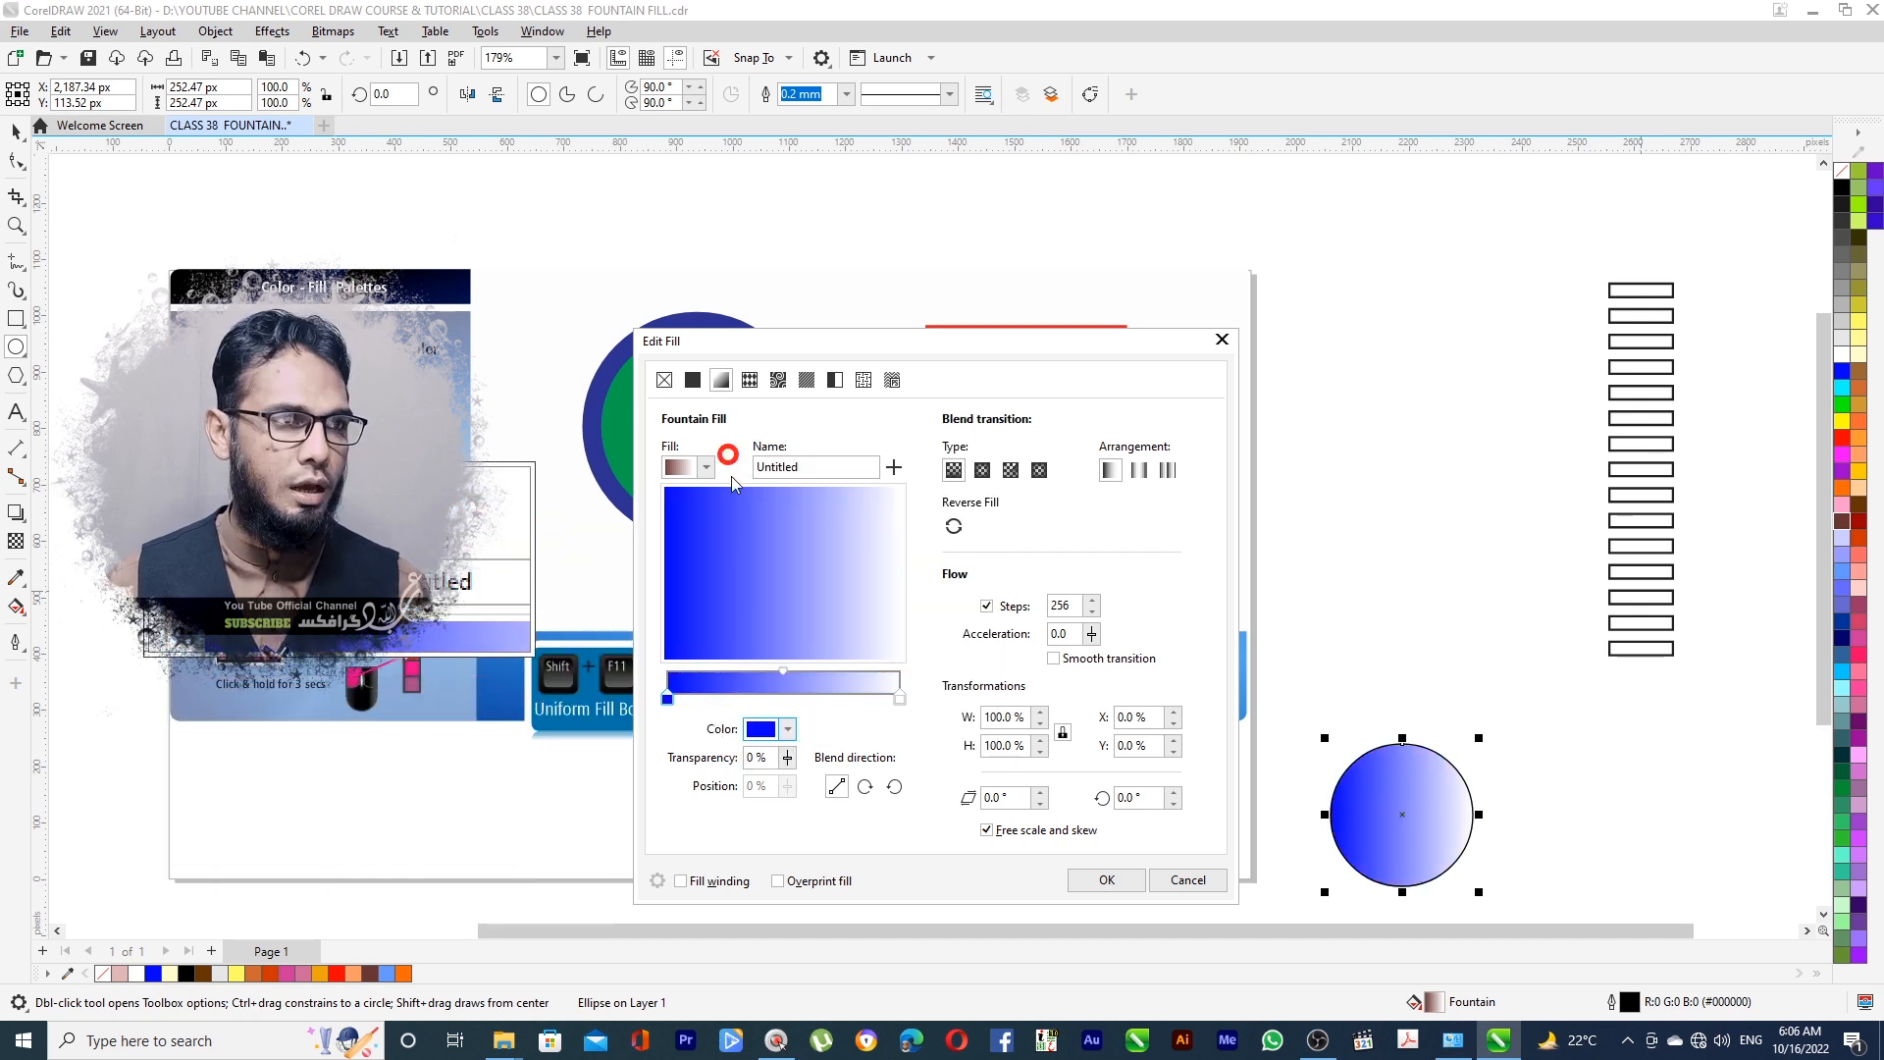
Set the fountain fill's end node to a muted blue, #6472C4
click(900, 697)
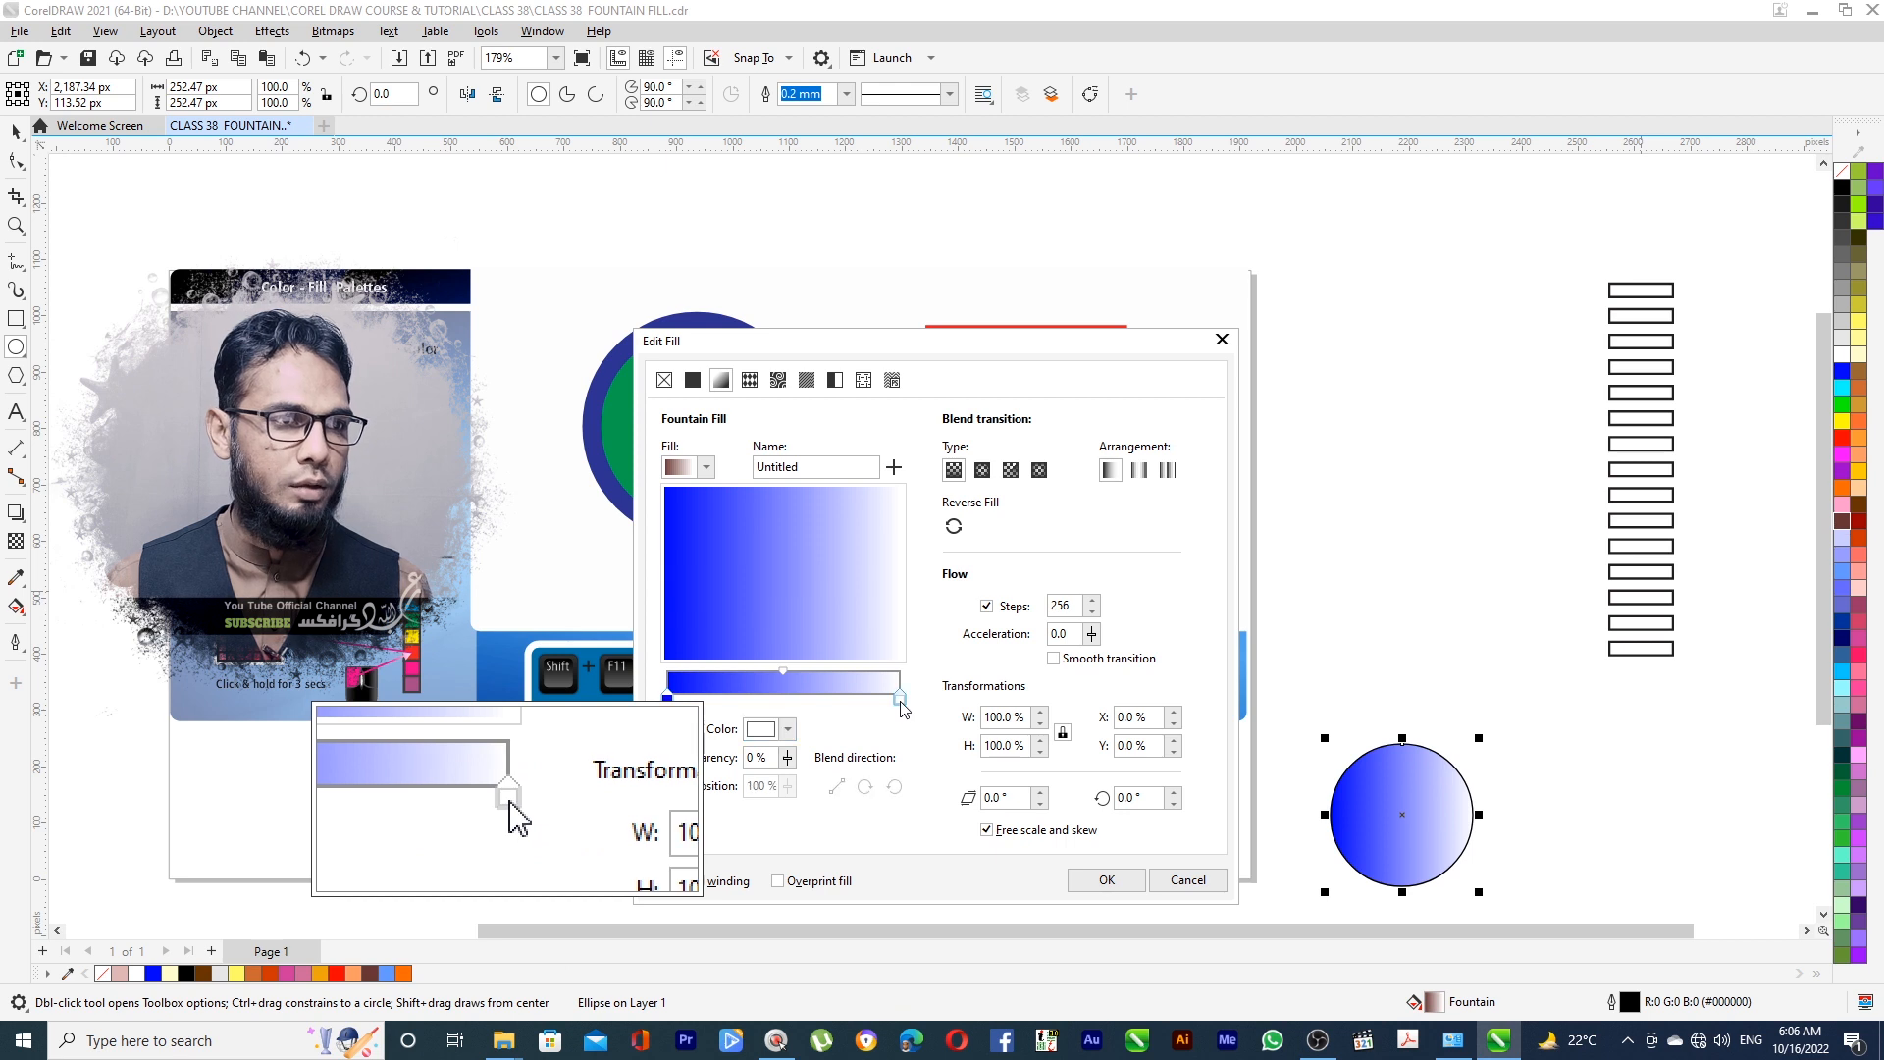
click(784, 730)
click(763, 411)
click(841, 609)
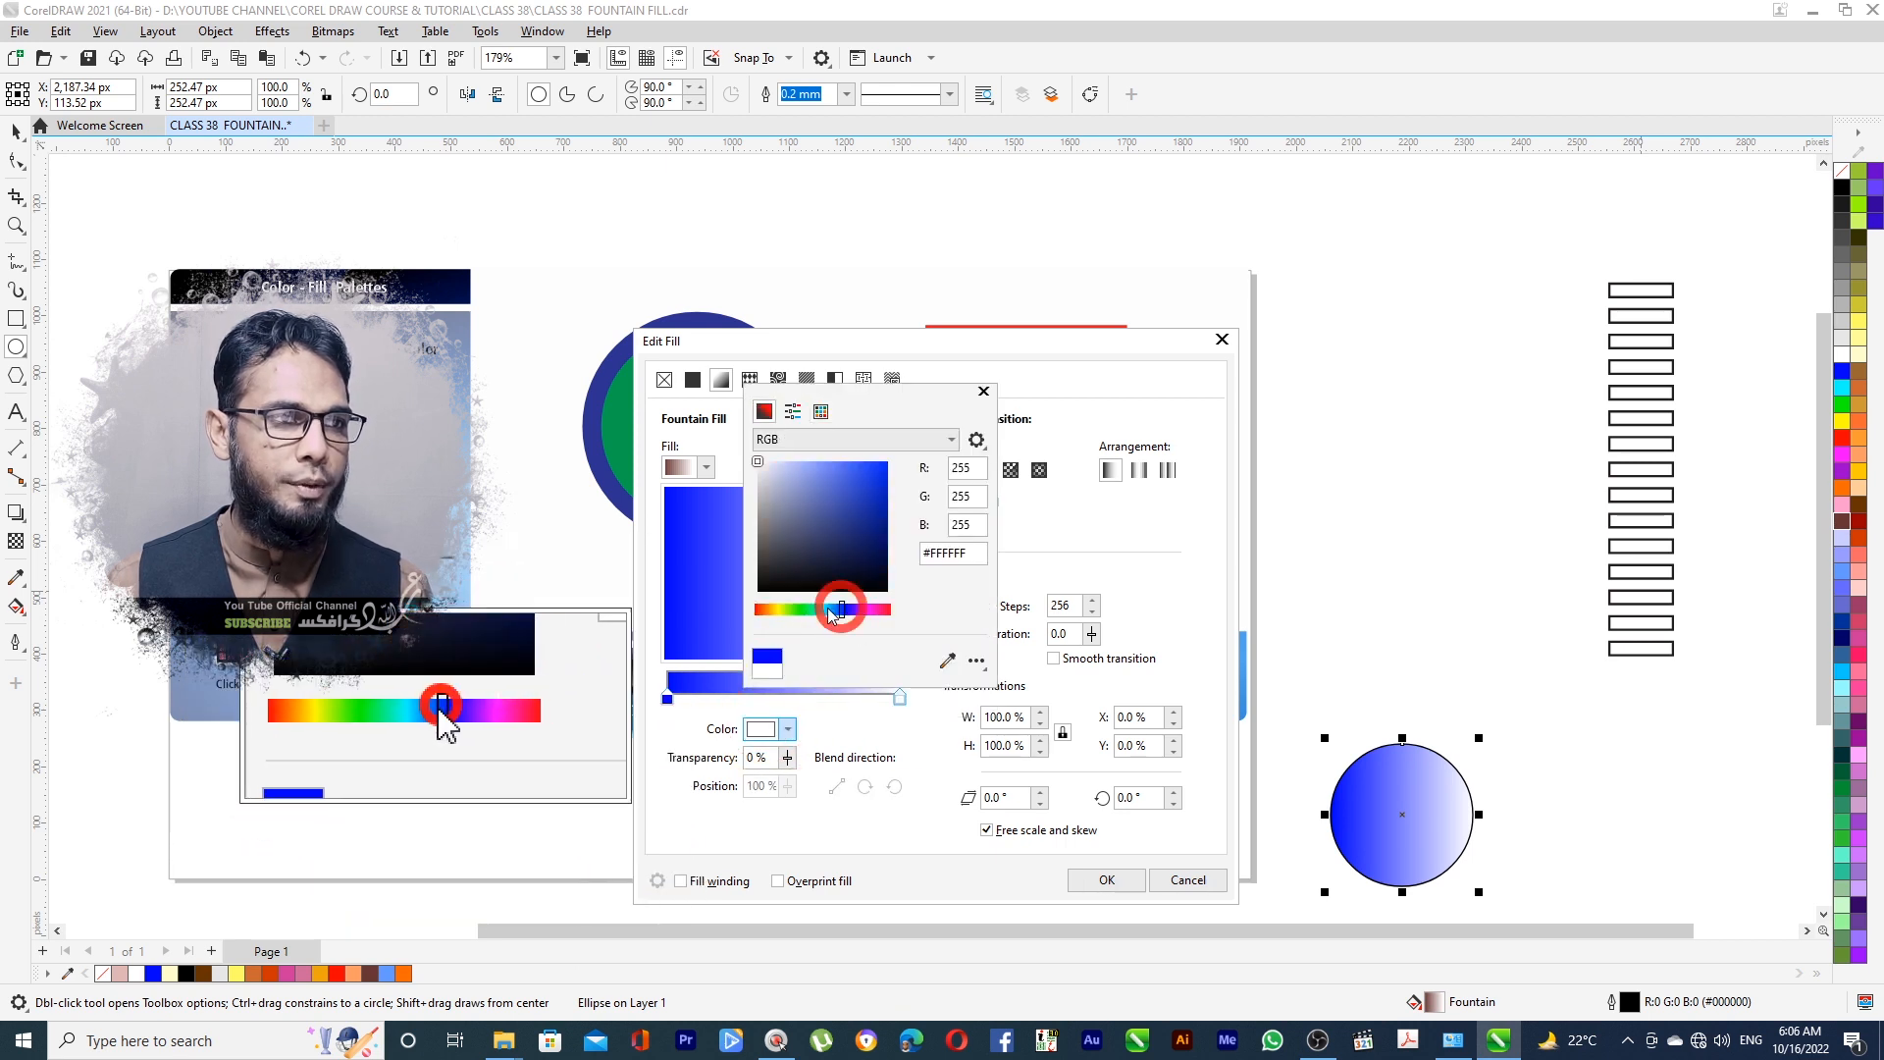
click(822, 491)
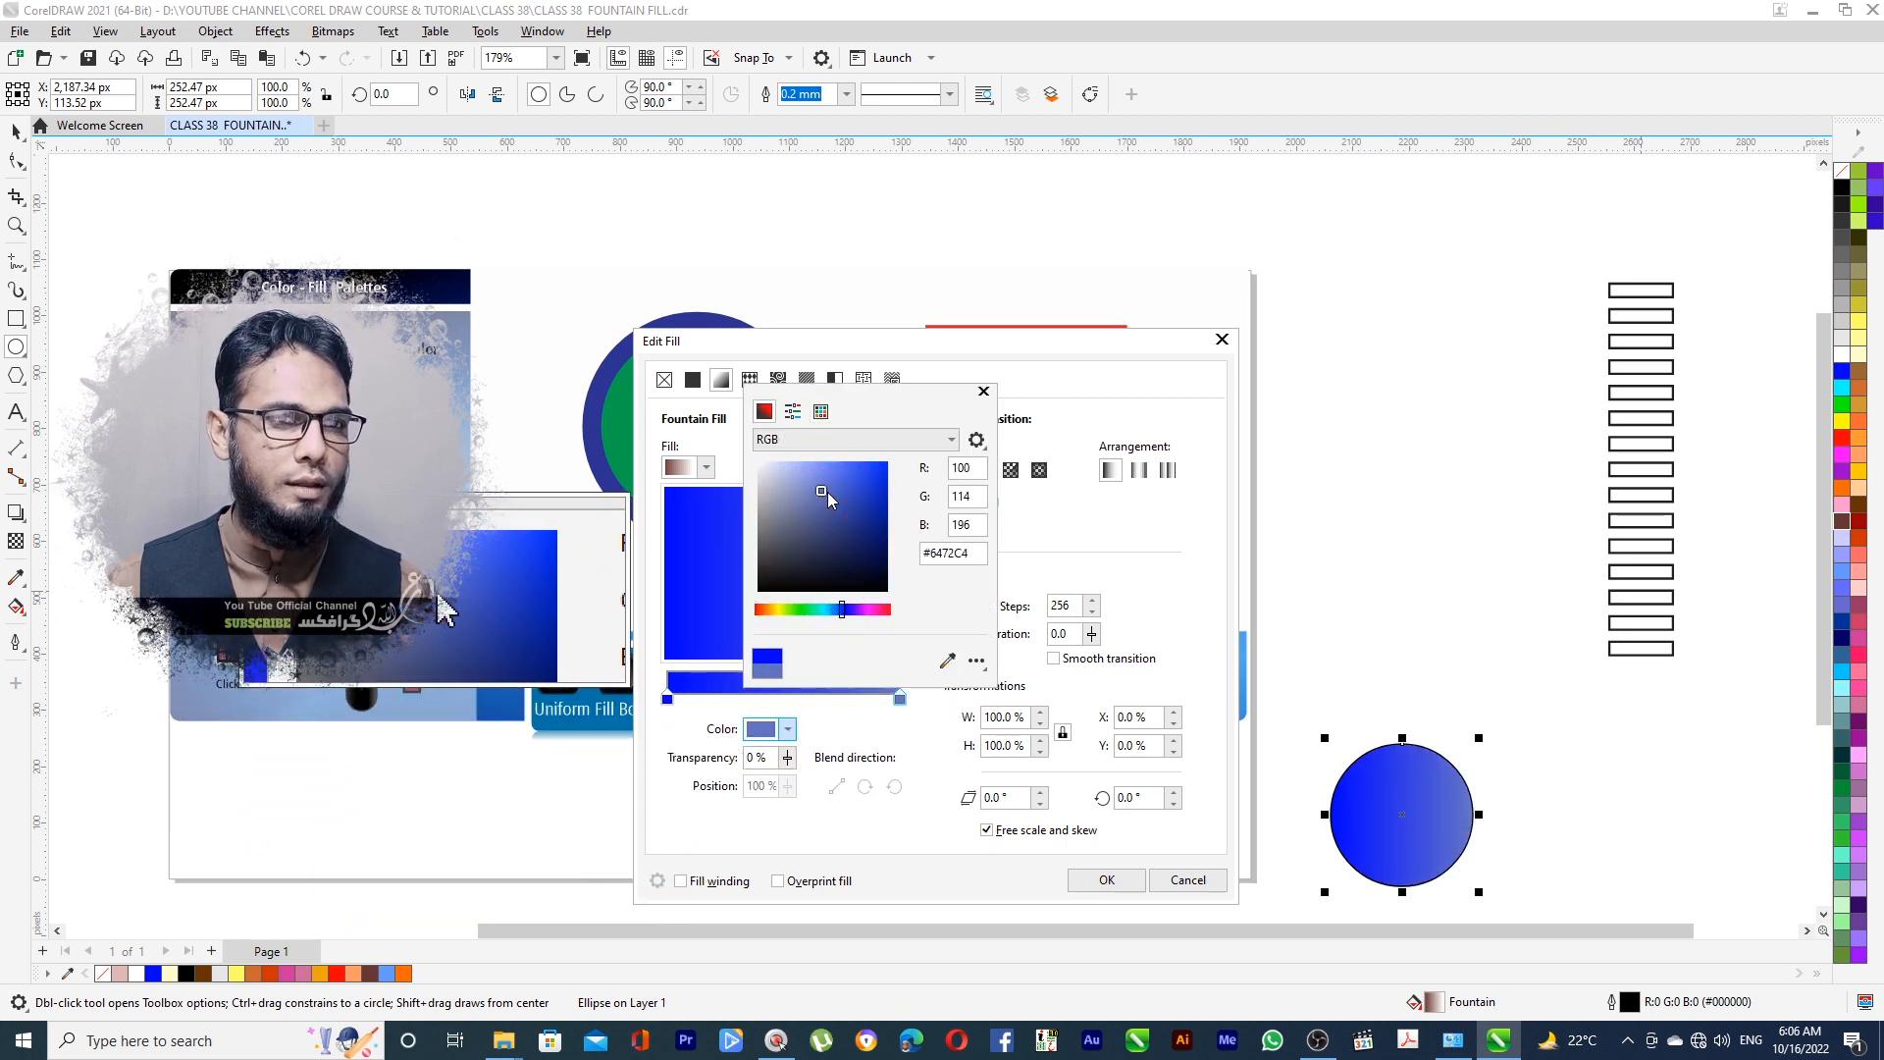
click(870, 706)
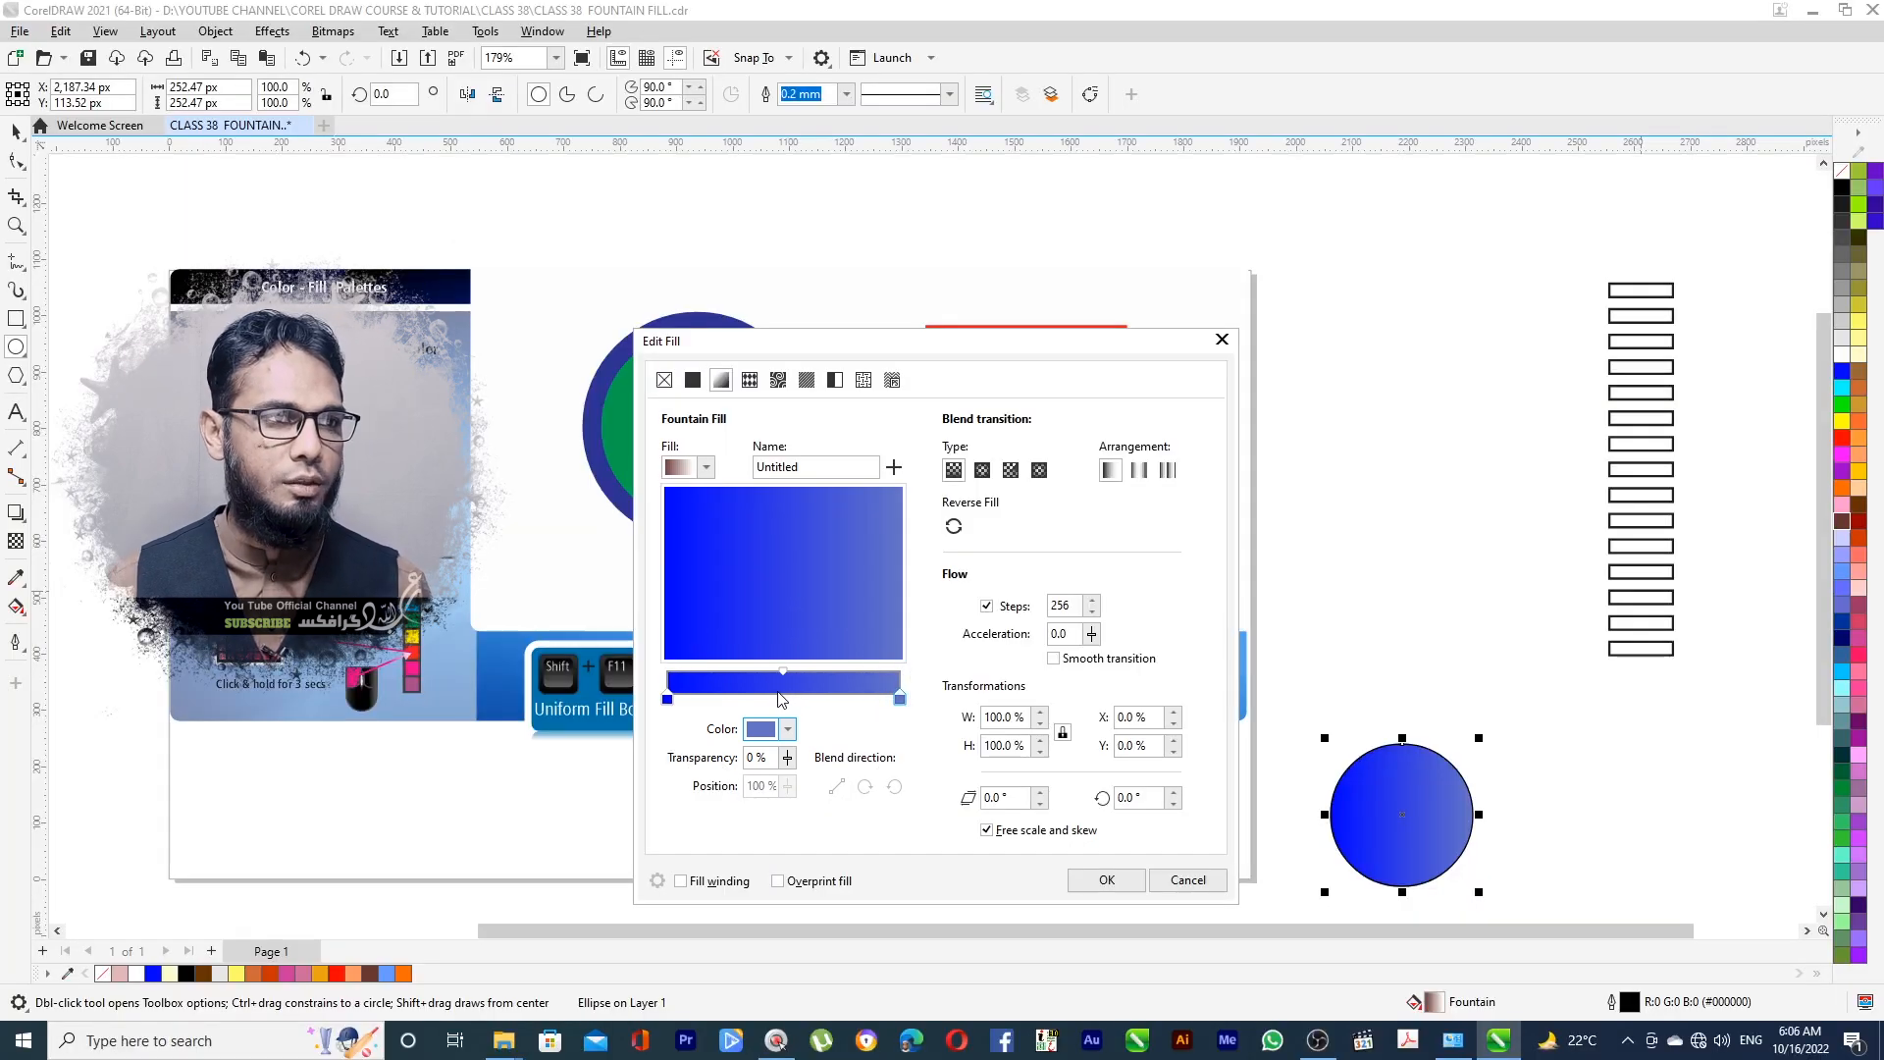
Add a colour node at 47% on the gradient and set it to dark navy, #1B1C42
double_click(777, 698)
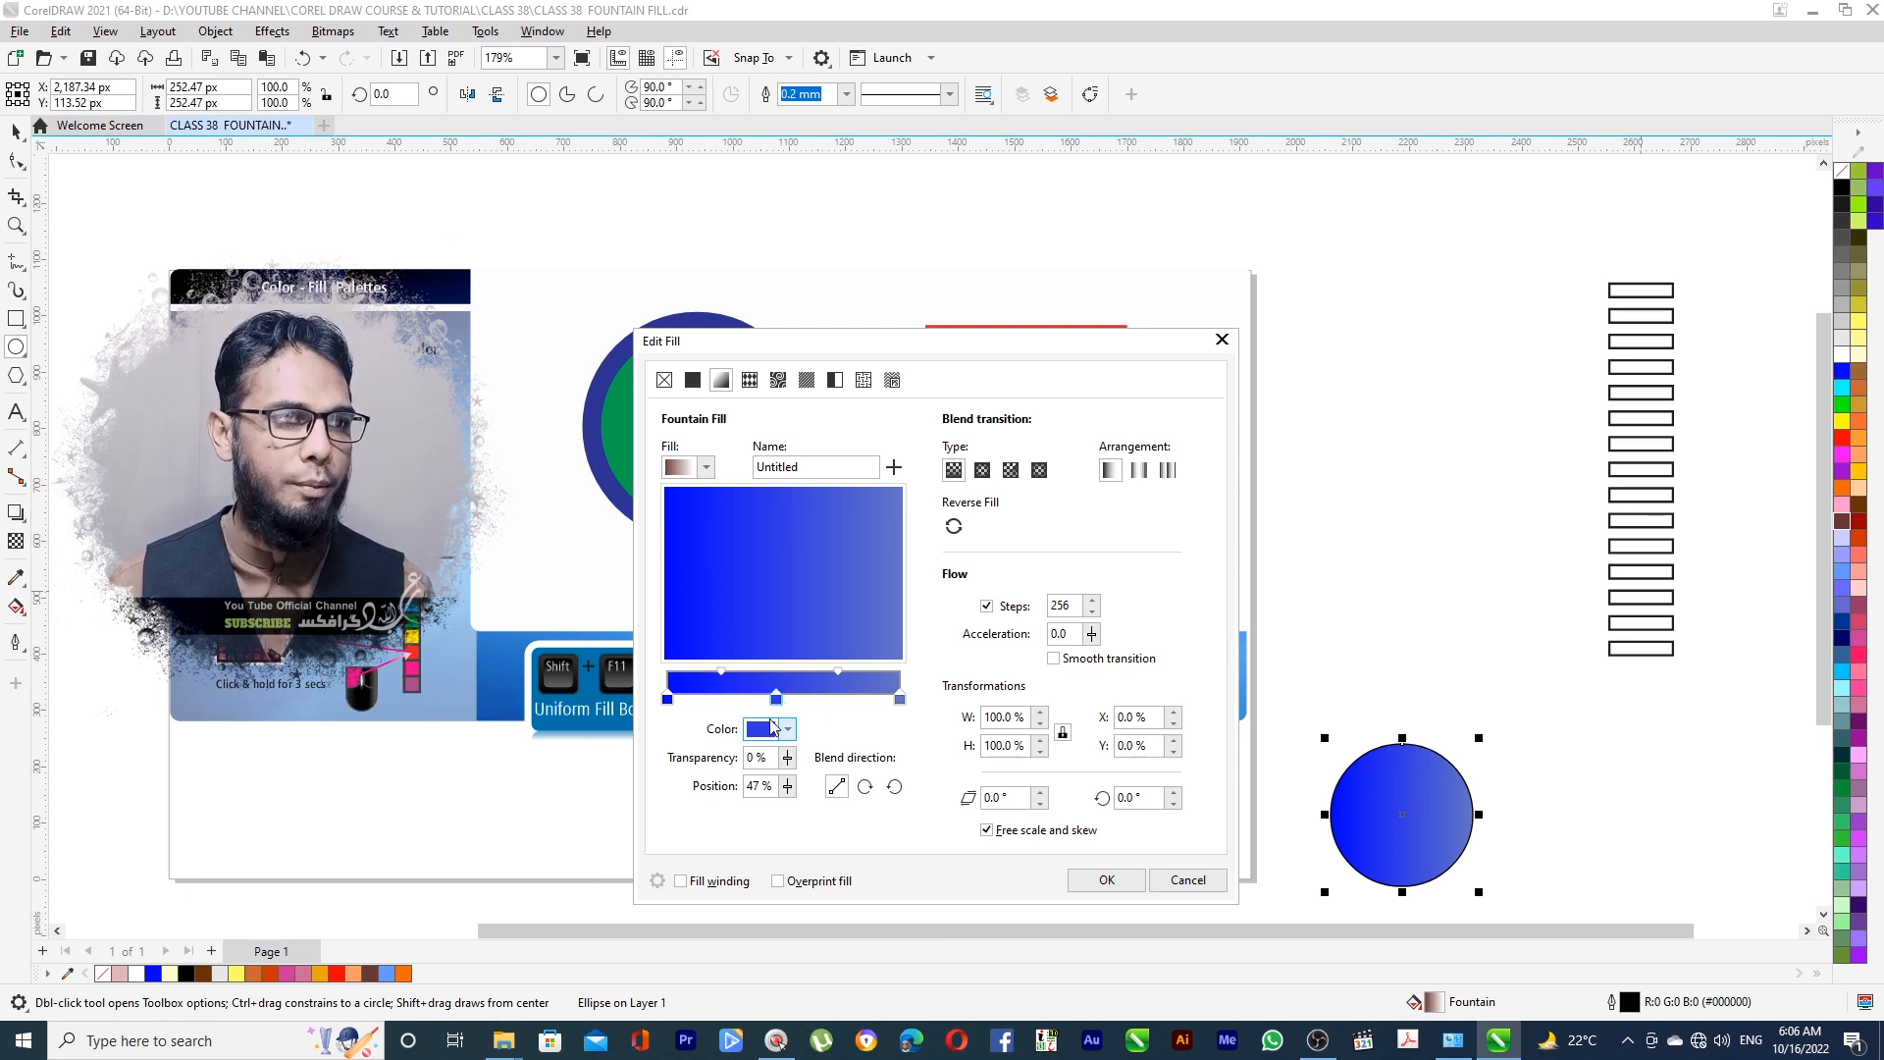
click(771, 727)
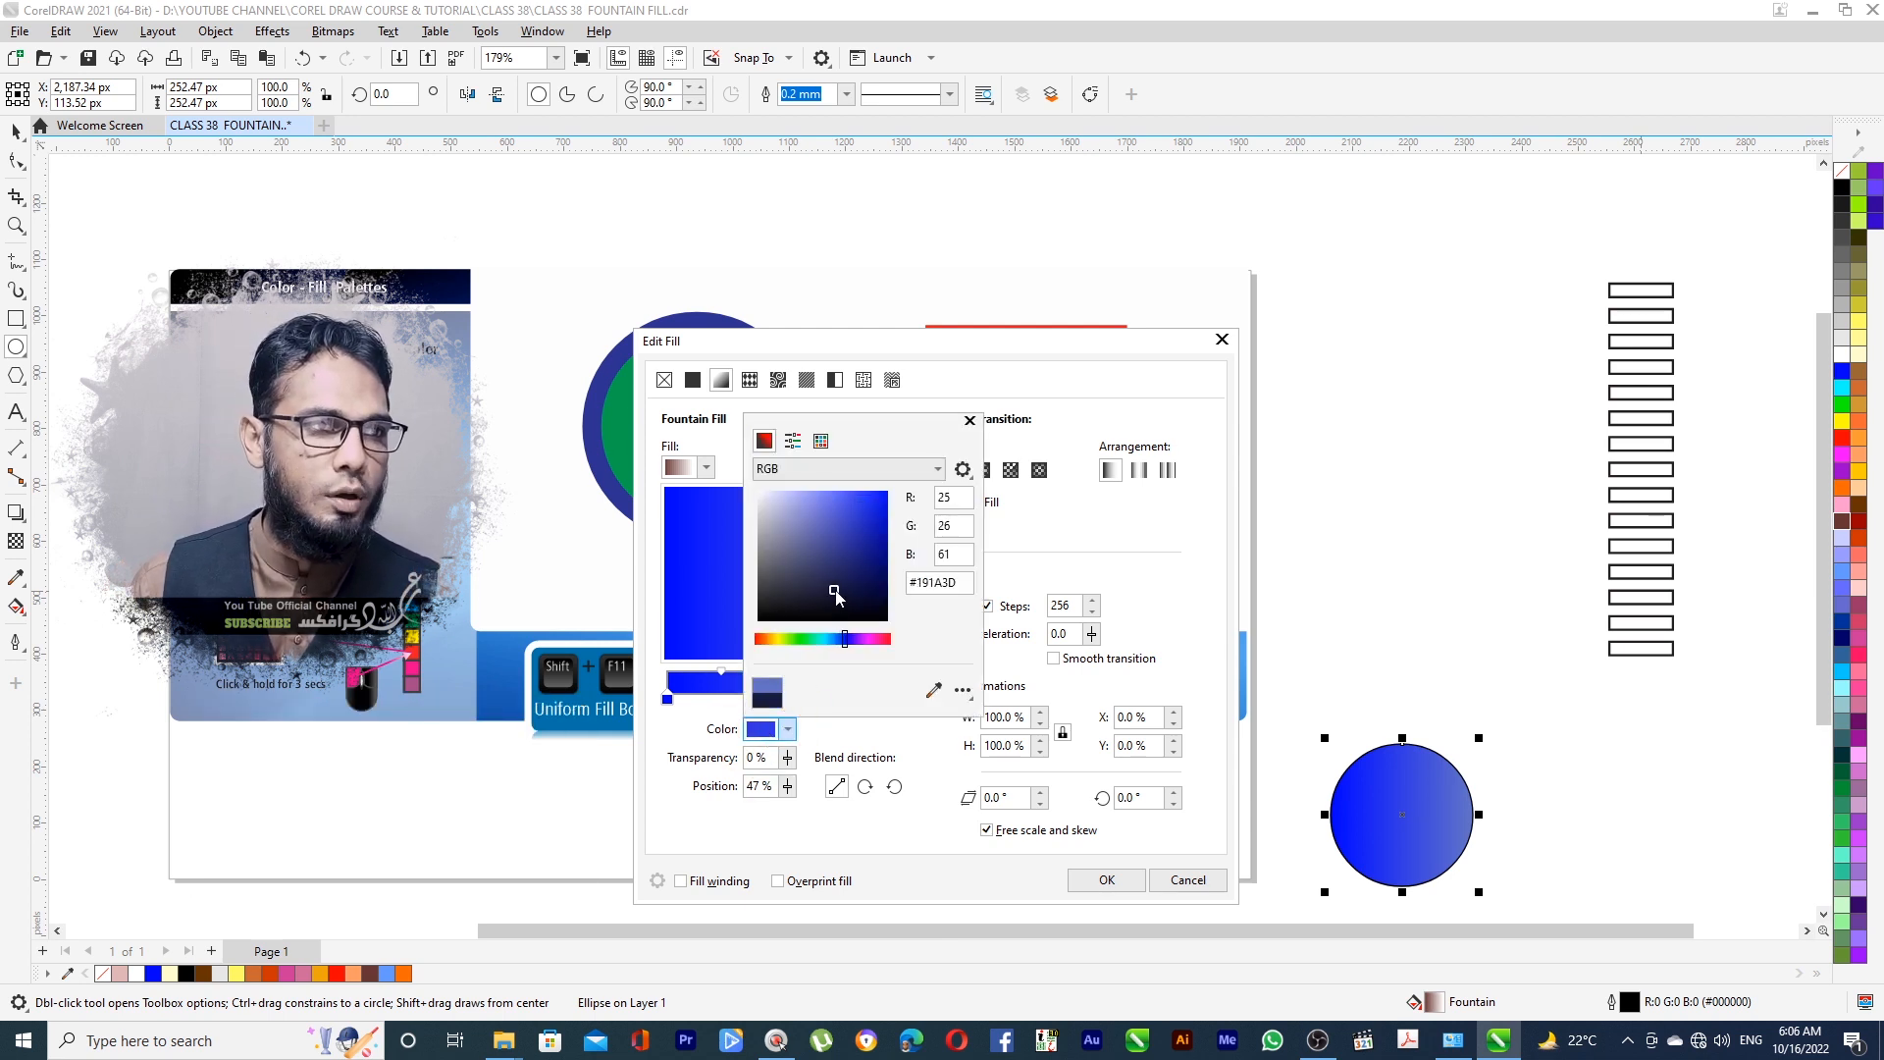
drag(836, 592, 835, 587)
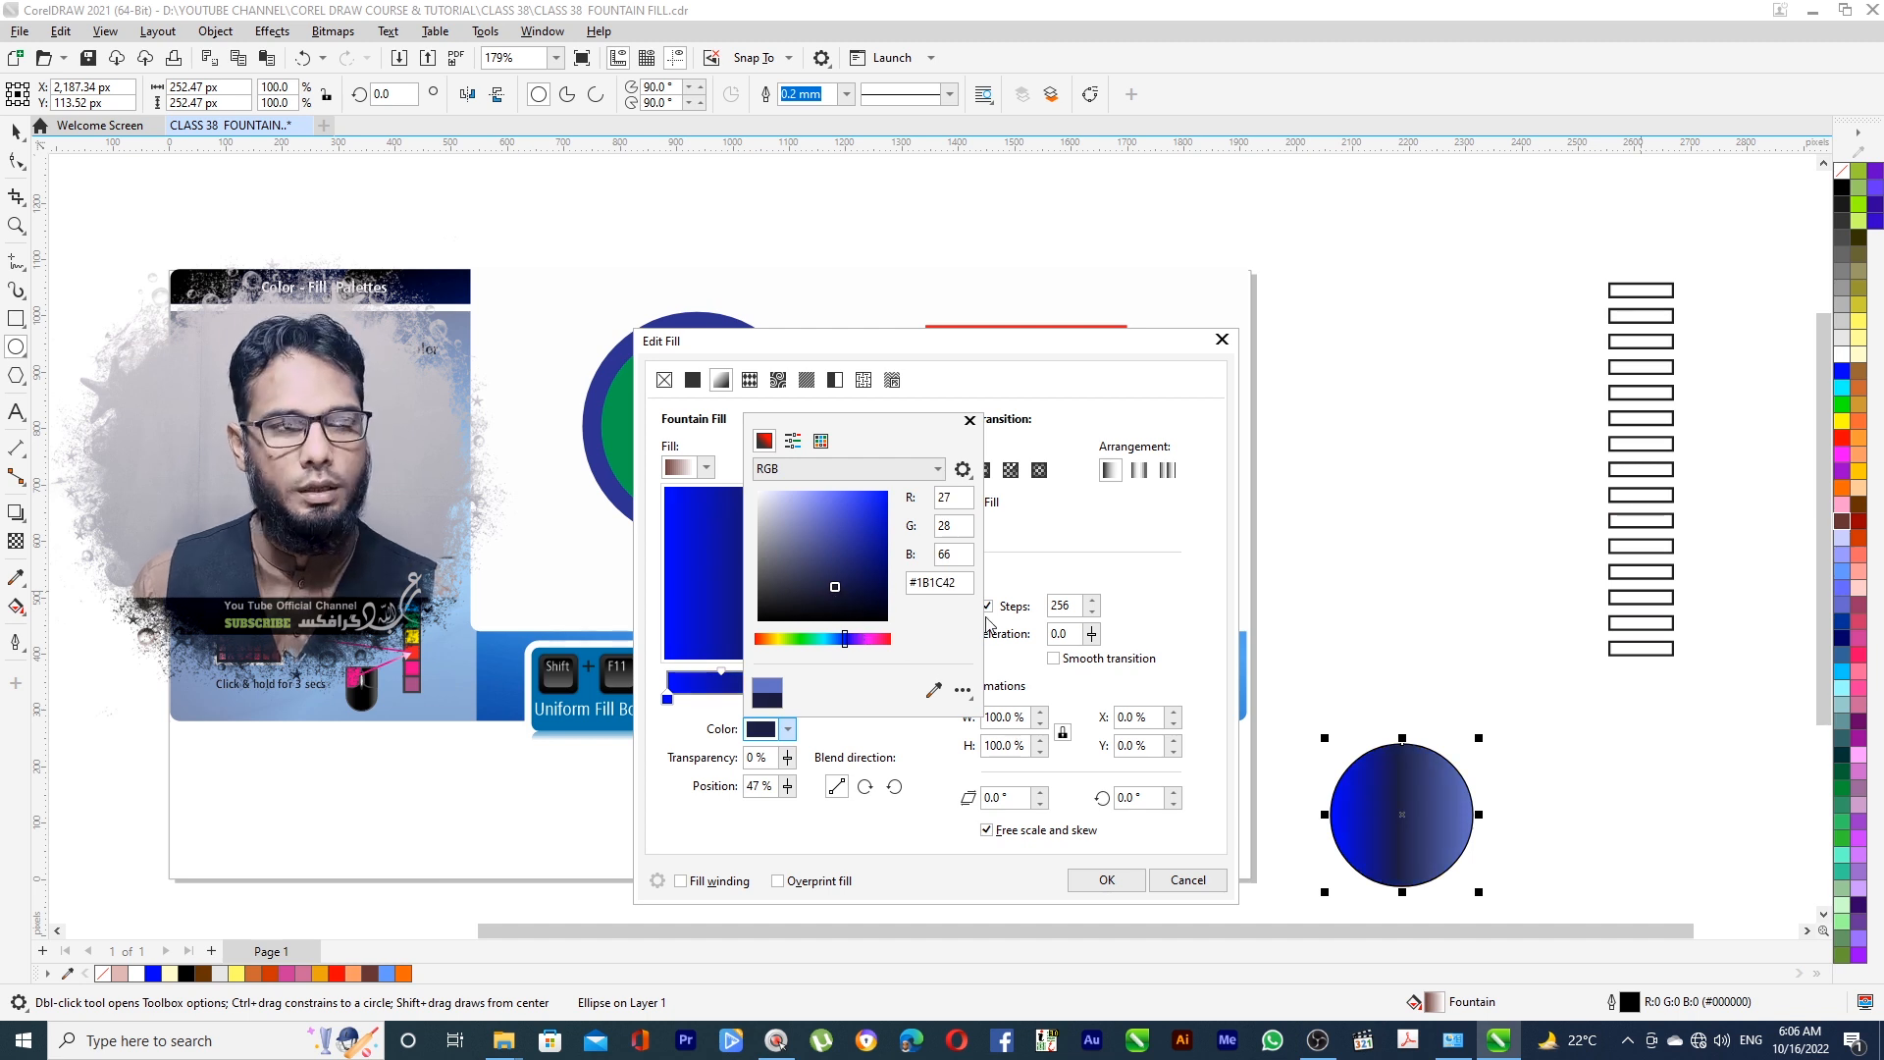
click(1016, 534)
Add a colour node at 24% on the gradient and set it to yellow, #DEFA0A
double_click(722, 698)
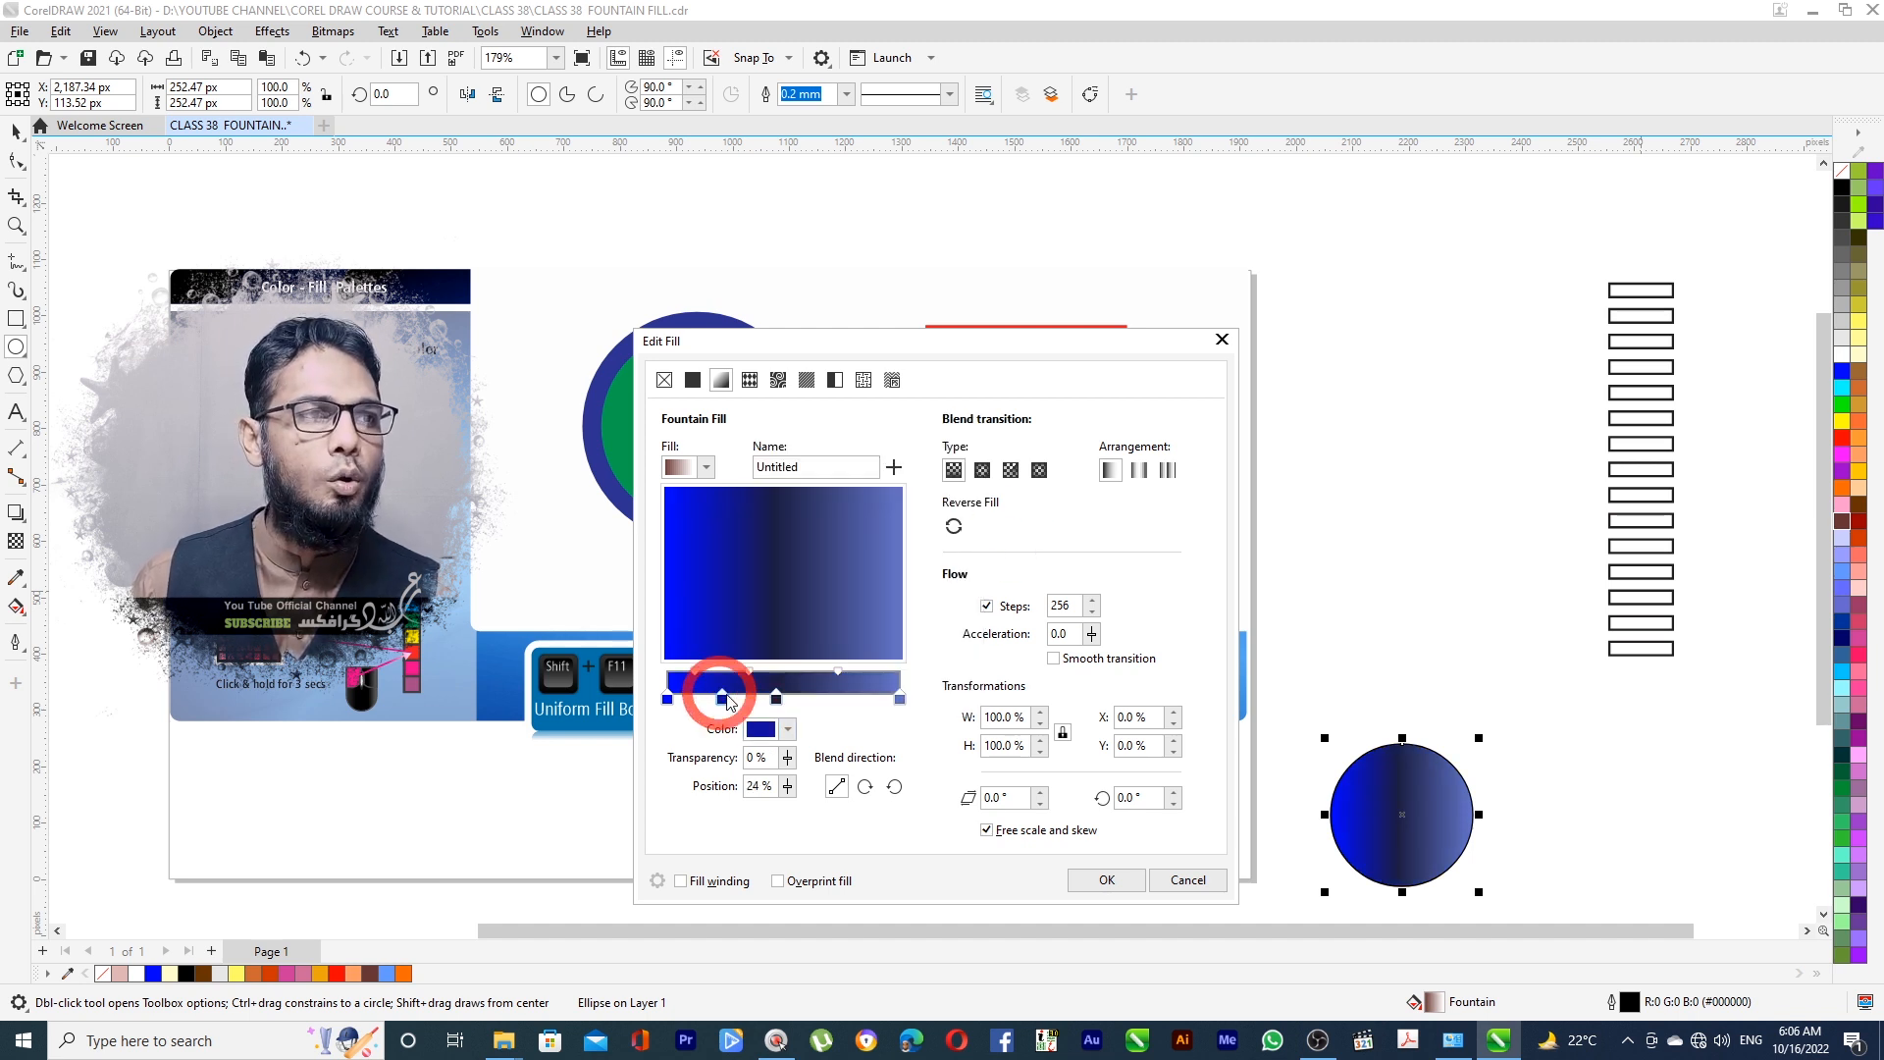
click(762, 729)
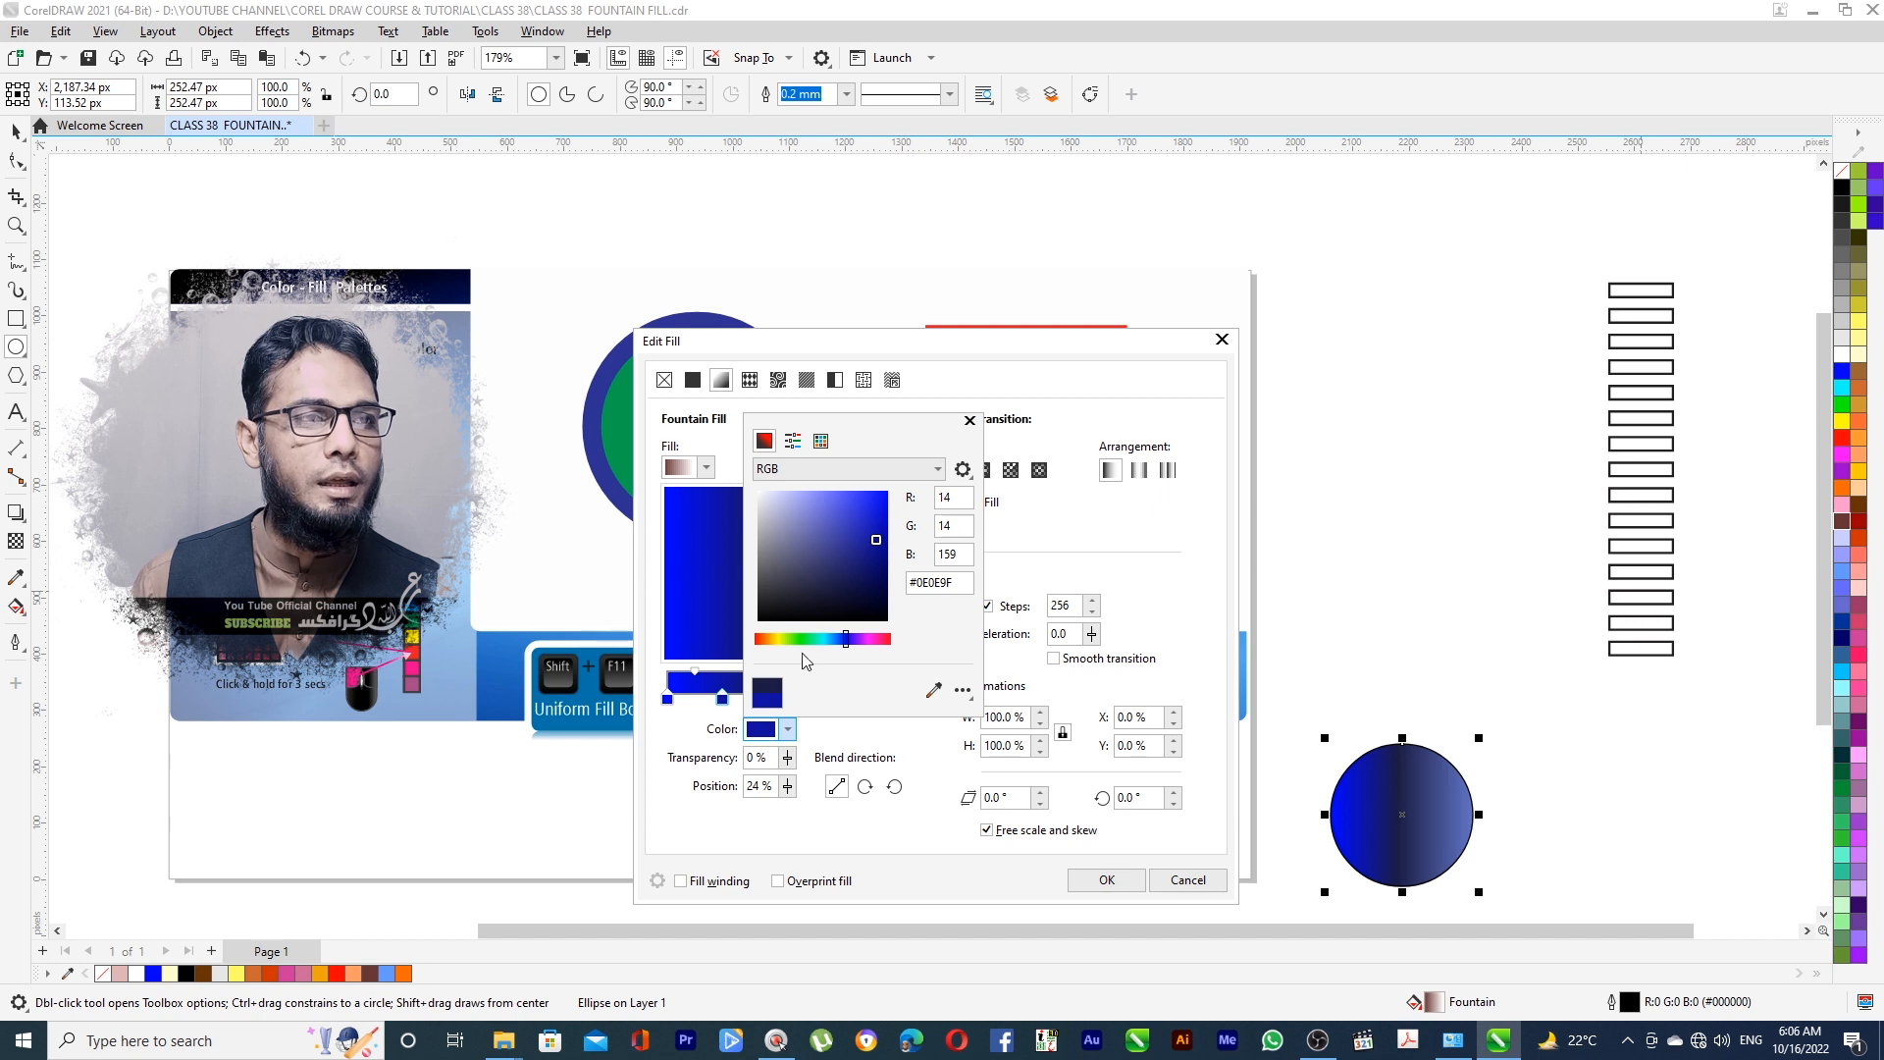
click(781, 639)
drag(886, 501, 887, 492)
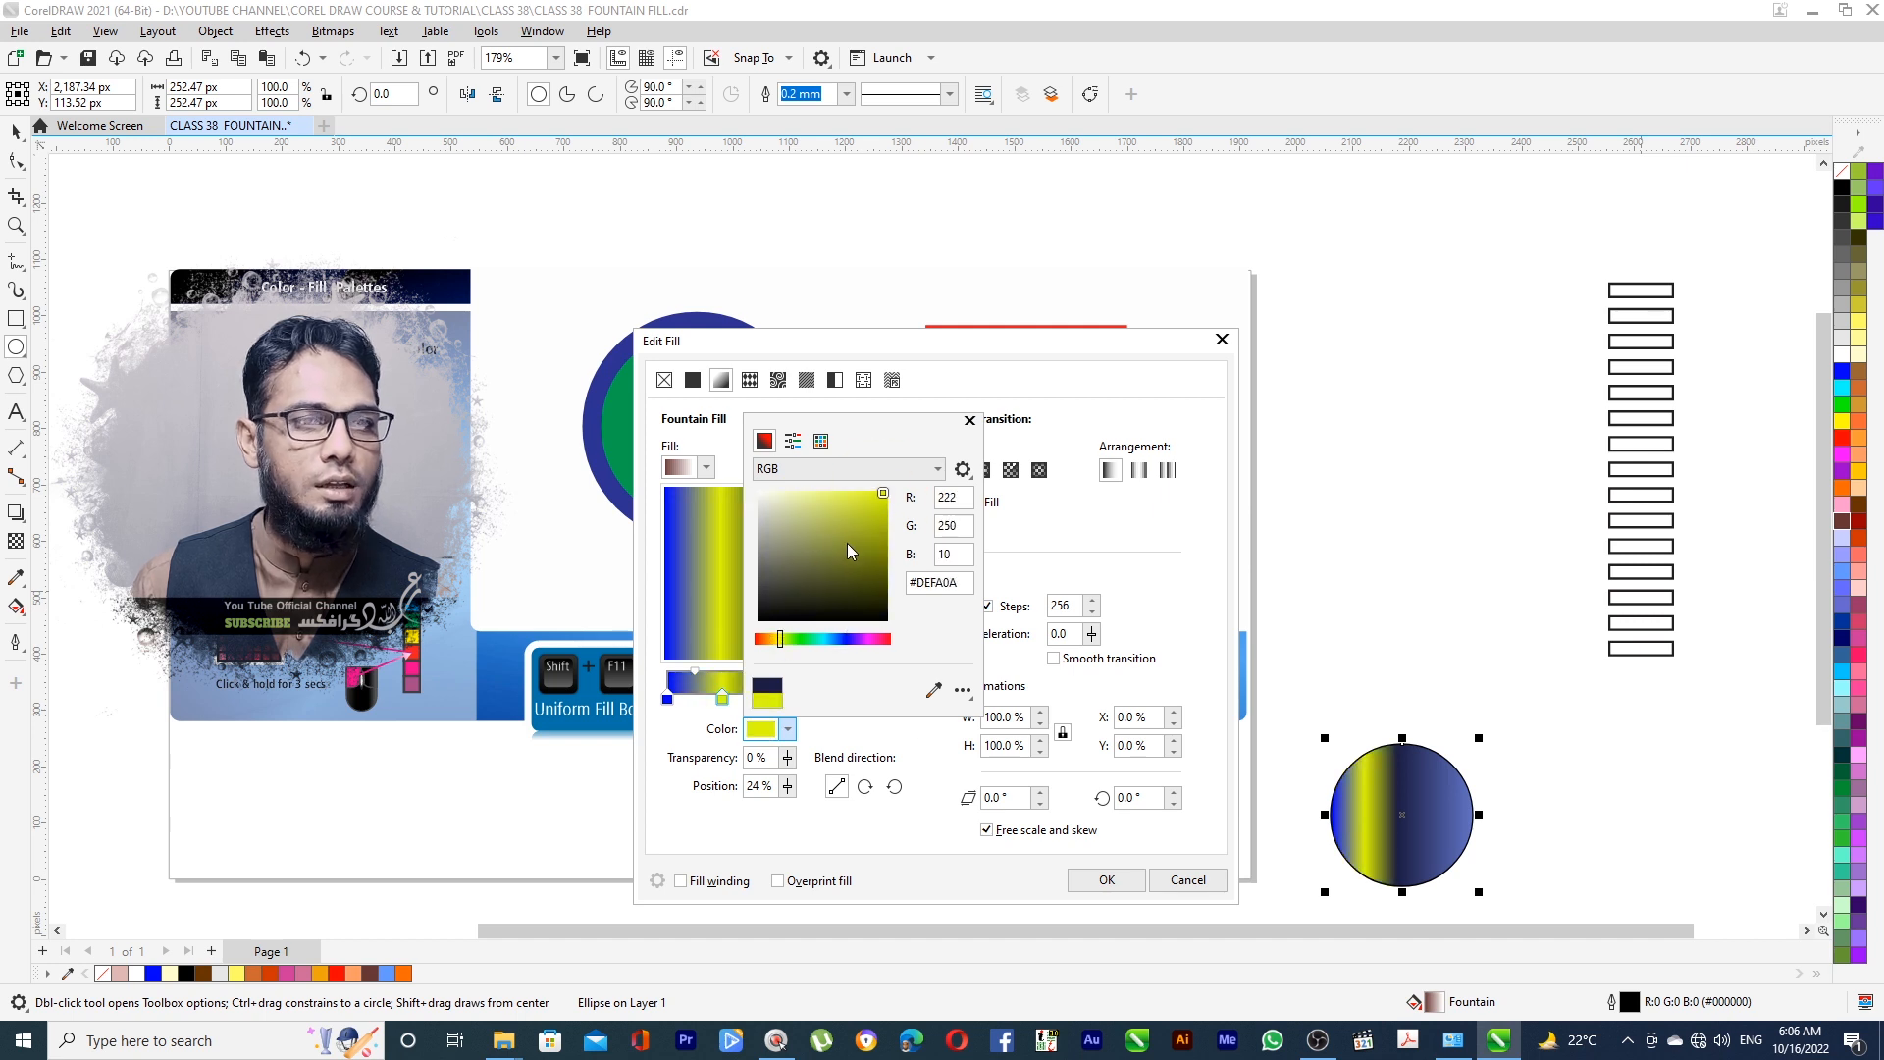
click(865, 728)
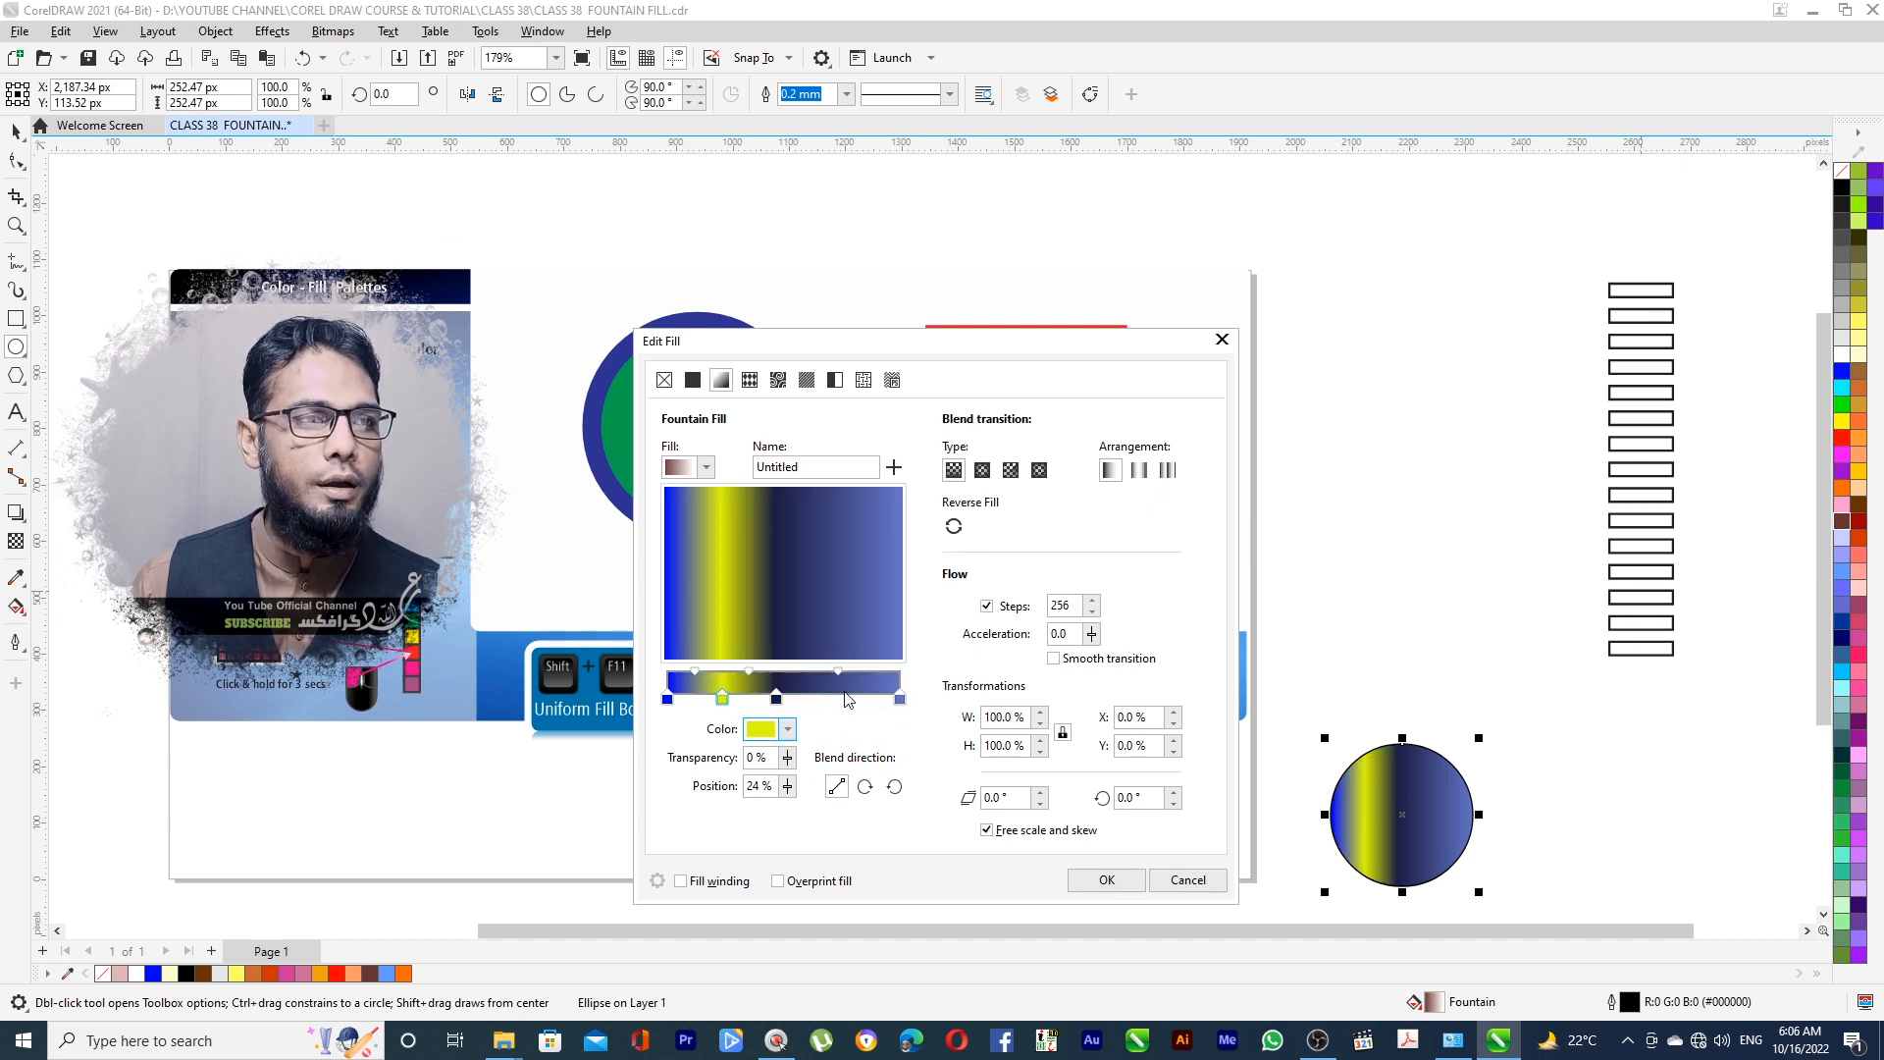
Add a colour node at 74% on the gradient and set it to muted green, #5A8053
double_click(839, 682)
click(769, 732)
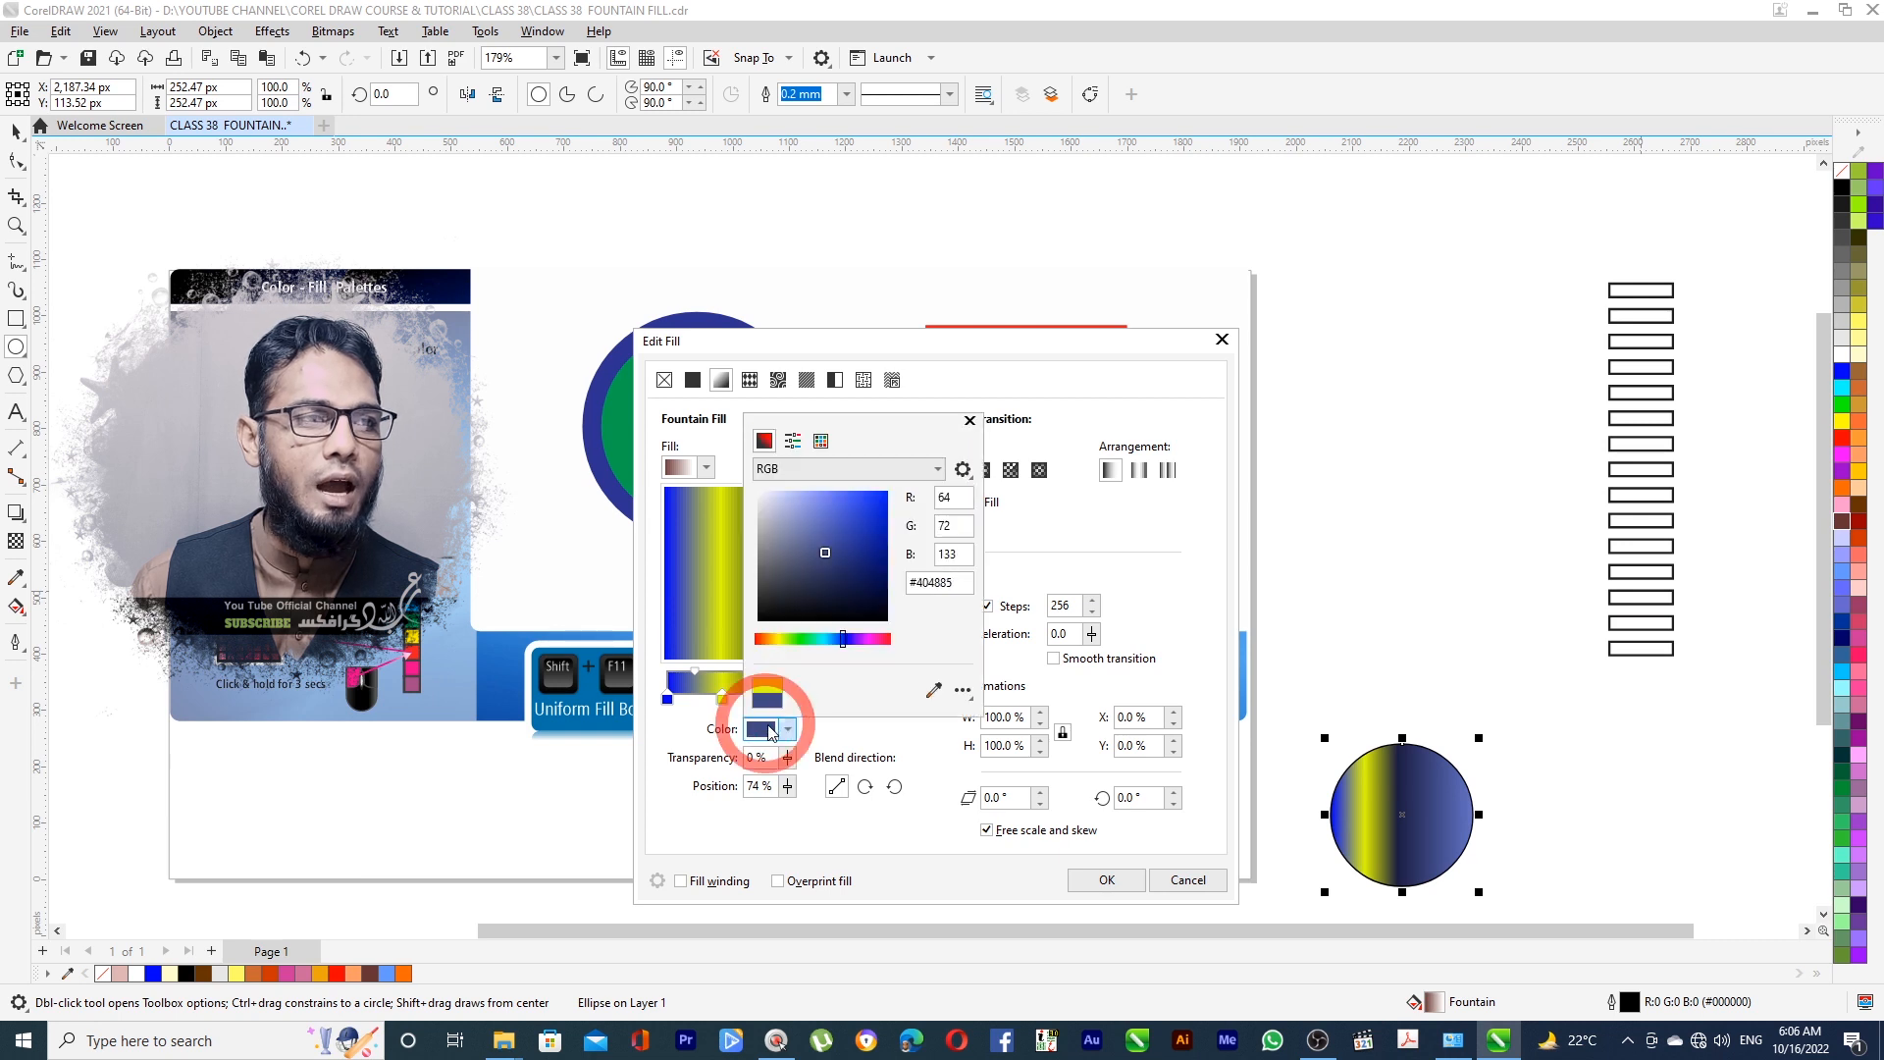
click(796, 640)
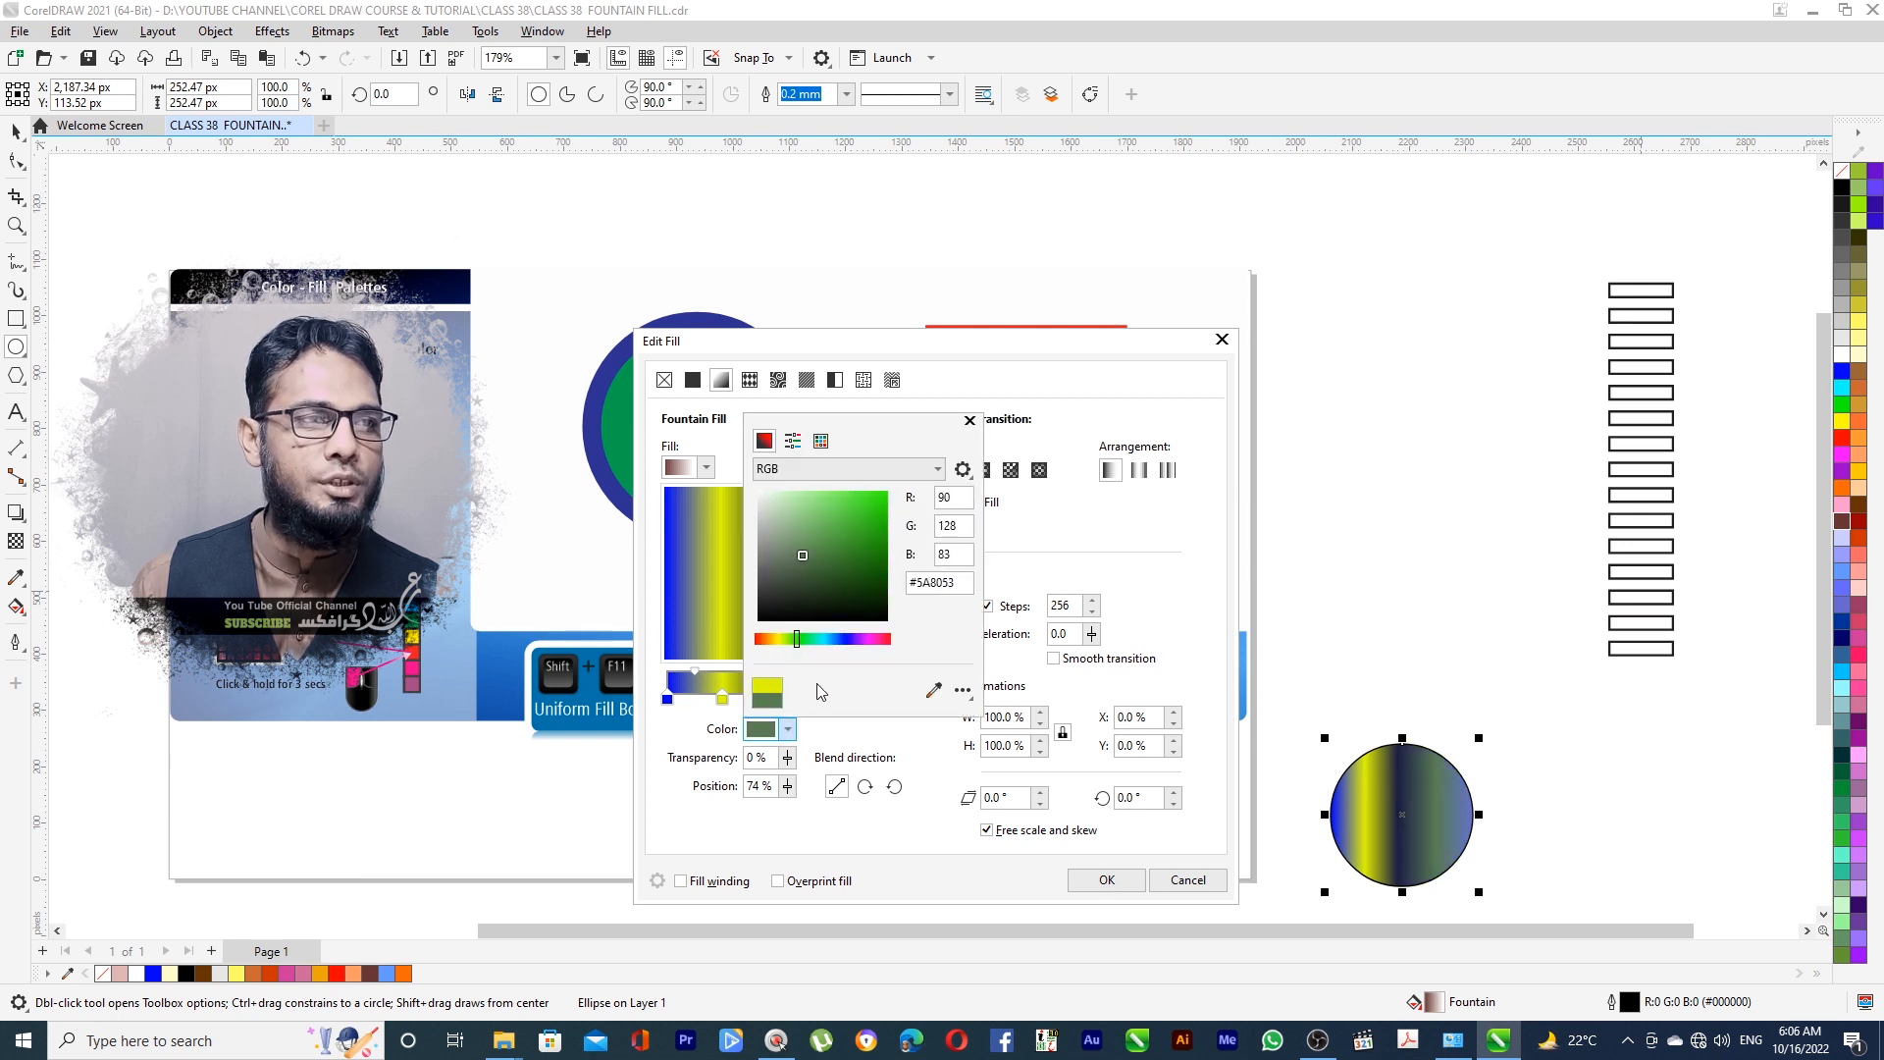
click(1012, 544)
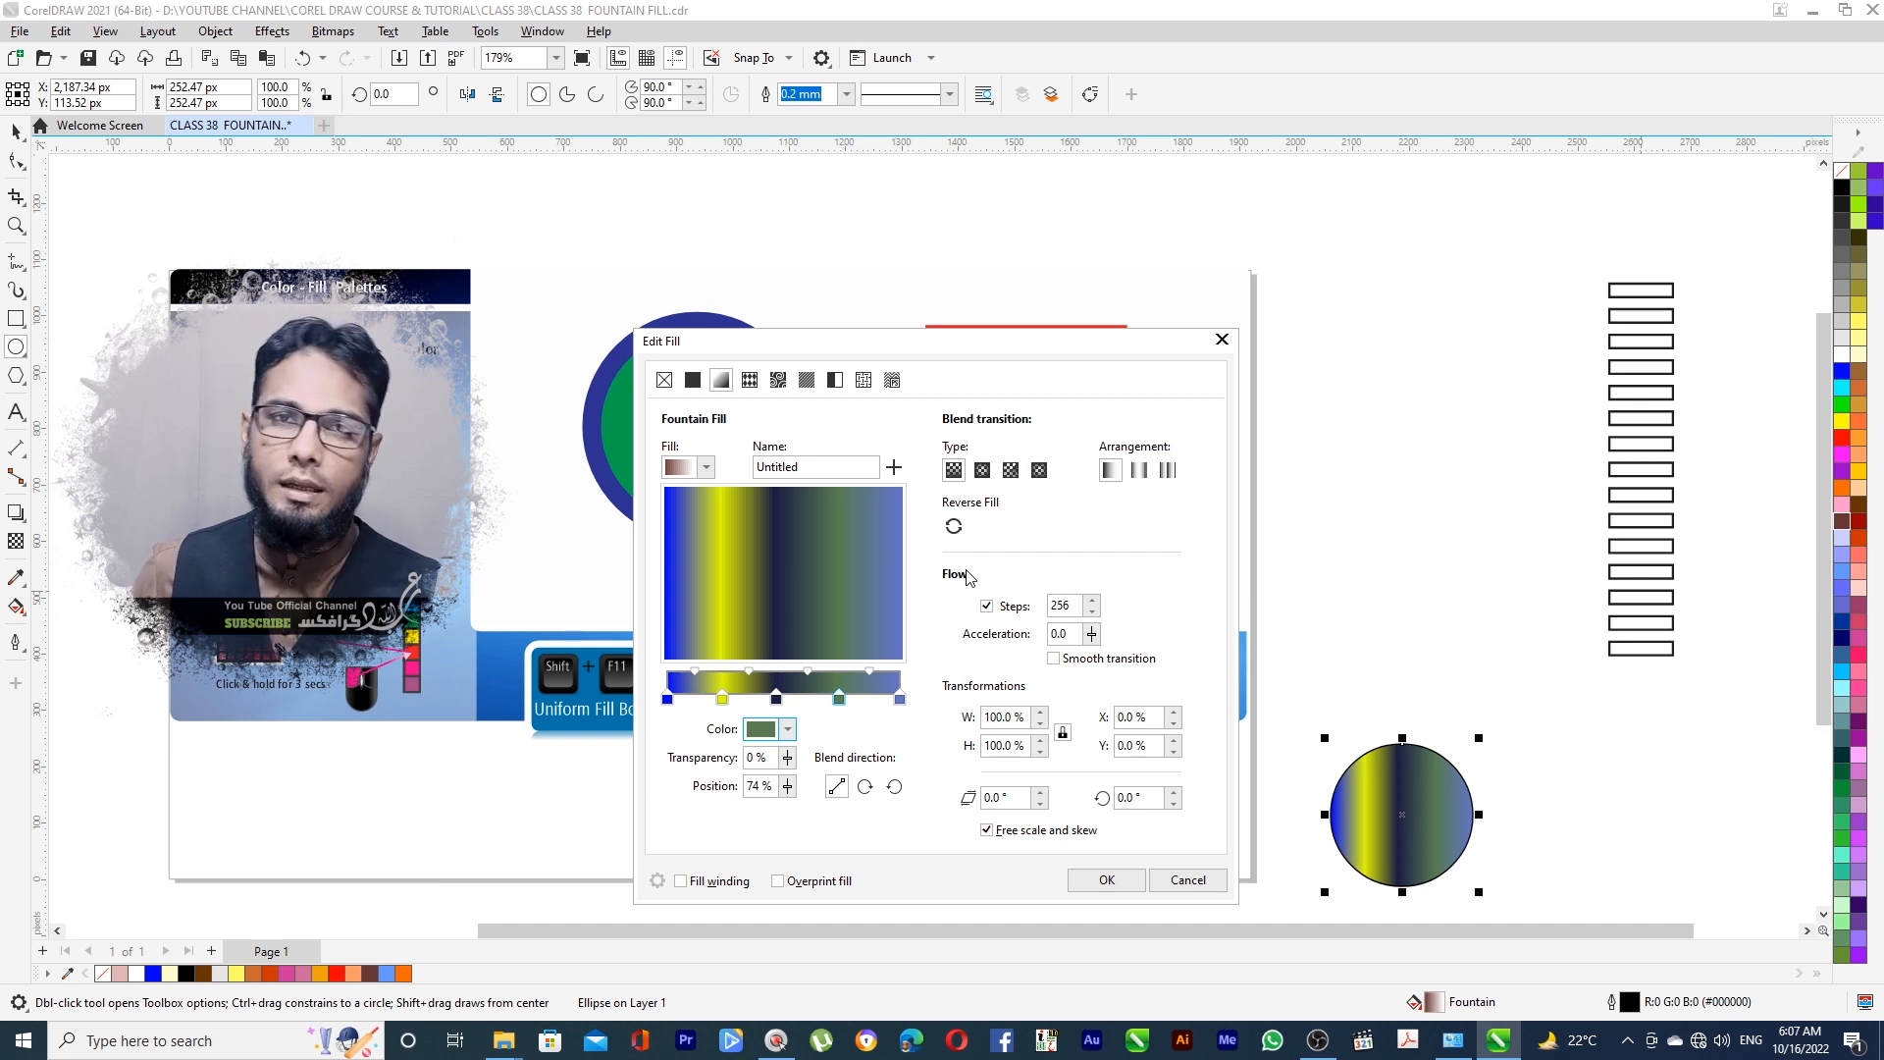
Remove the yellow, green and navy intermediate nodes from the gradient
double_click(723, 699)
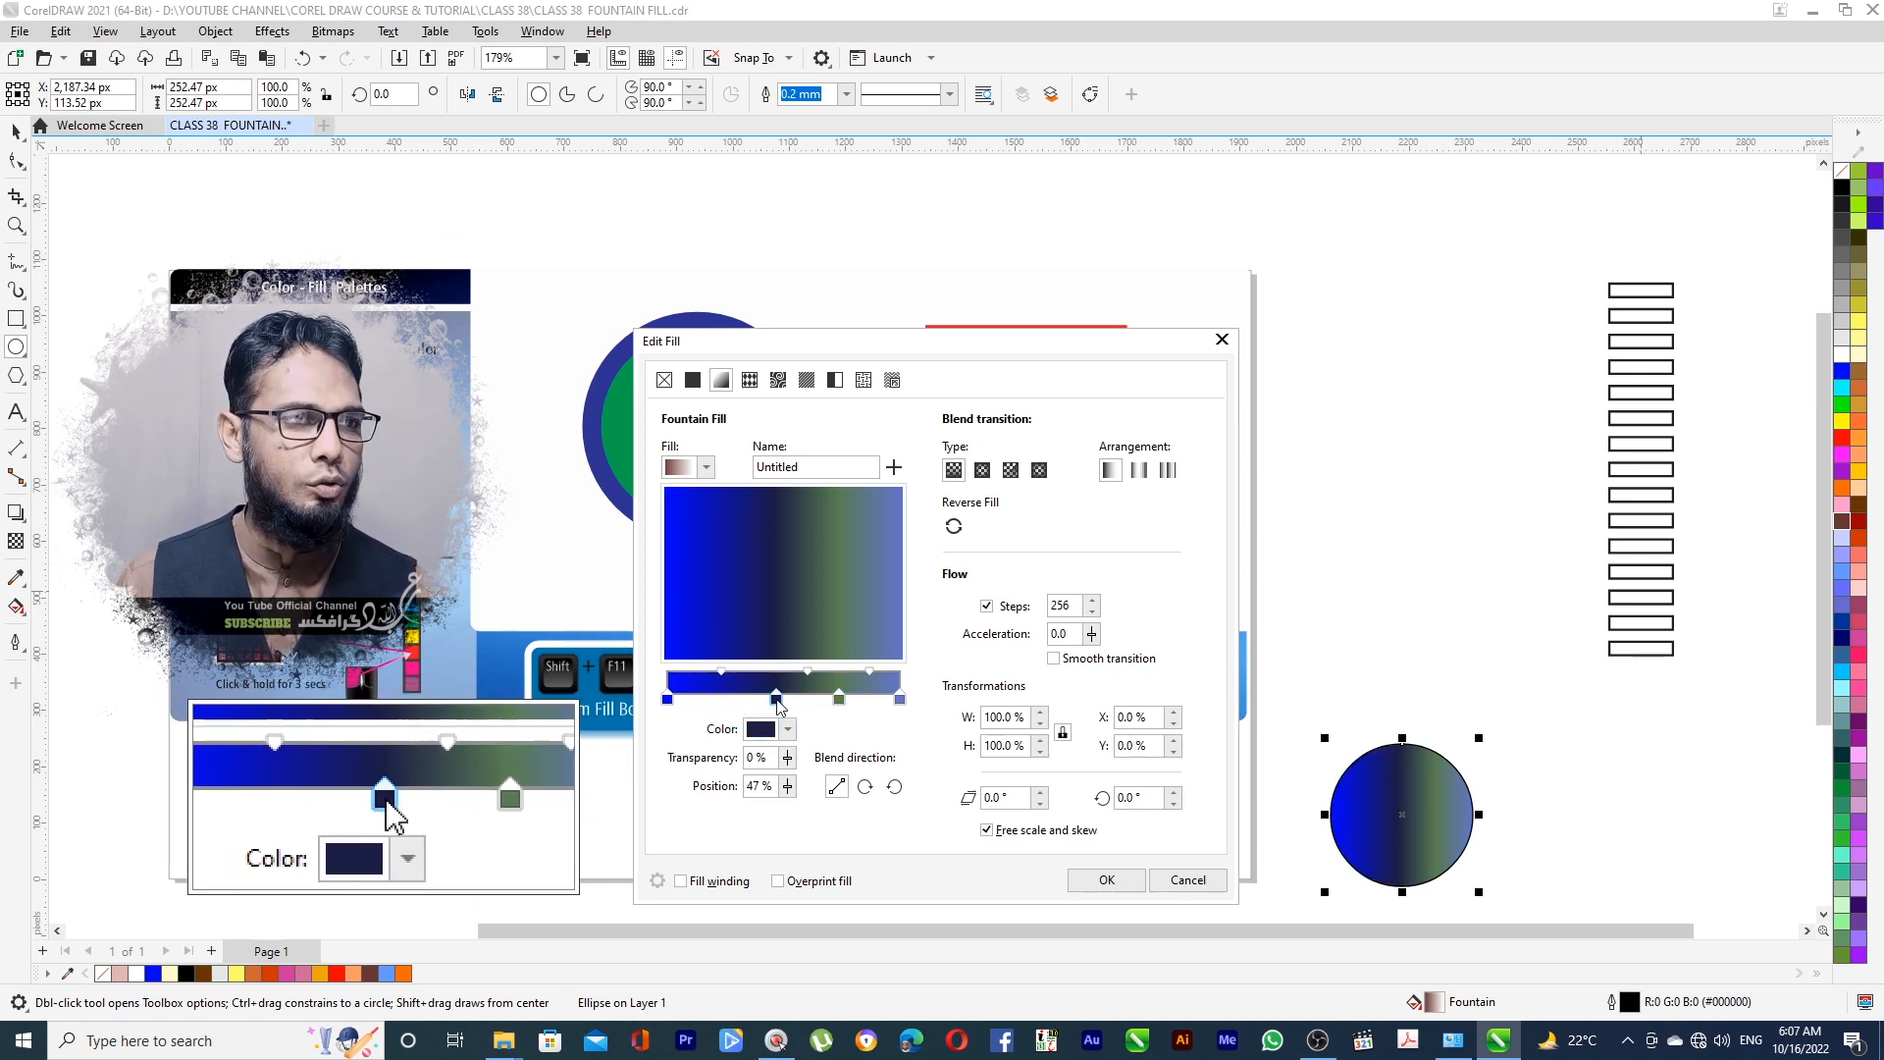
double_click(840, 699)
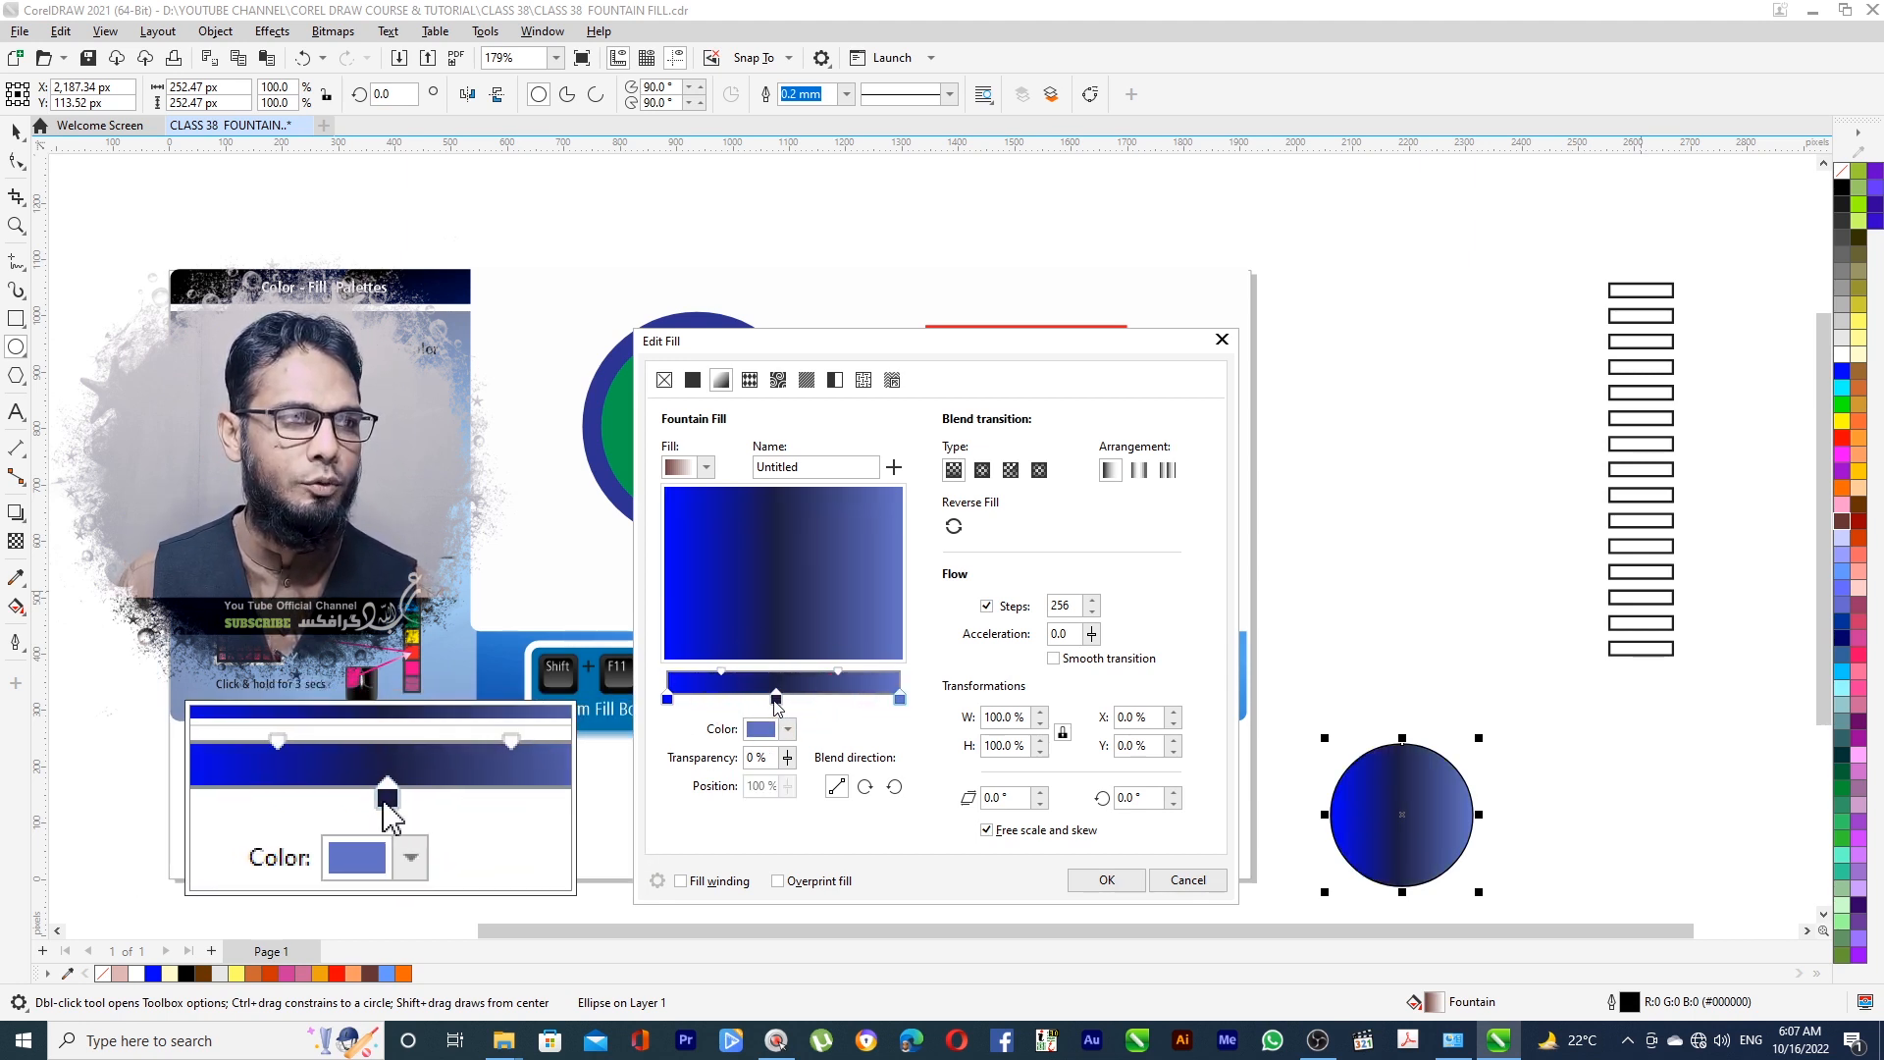
double_click(776, 699)
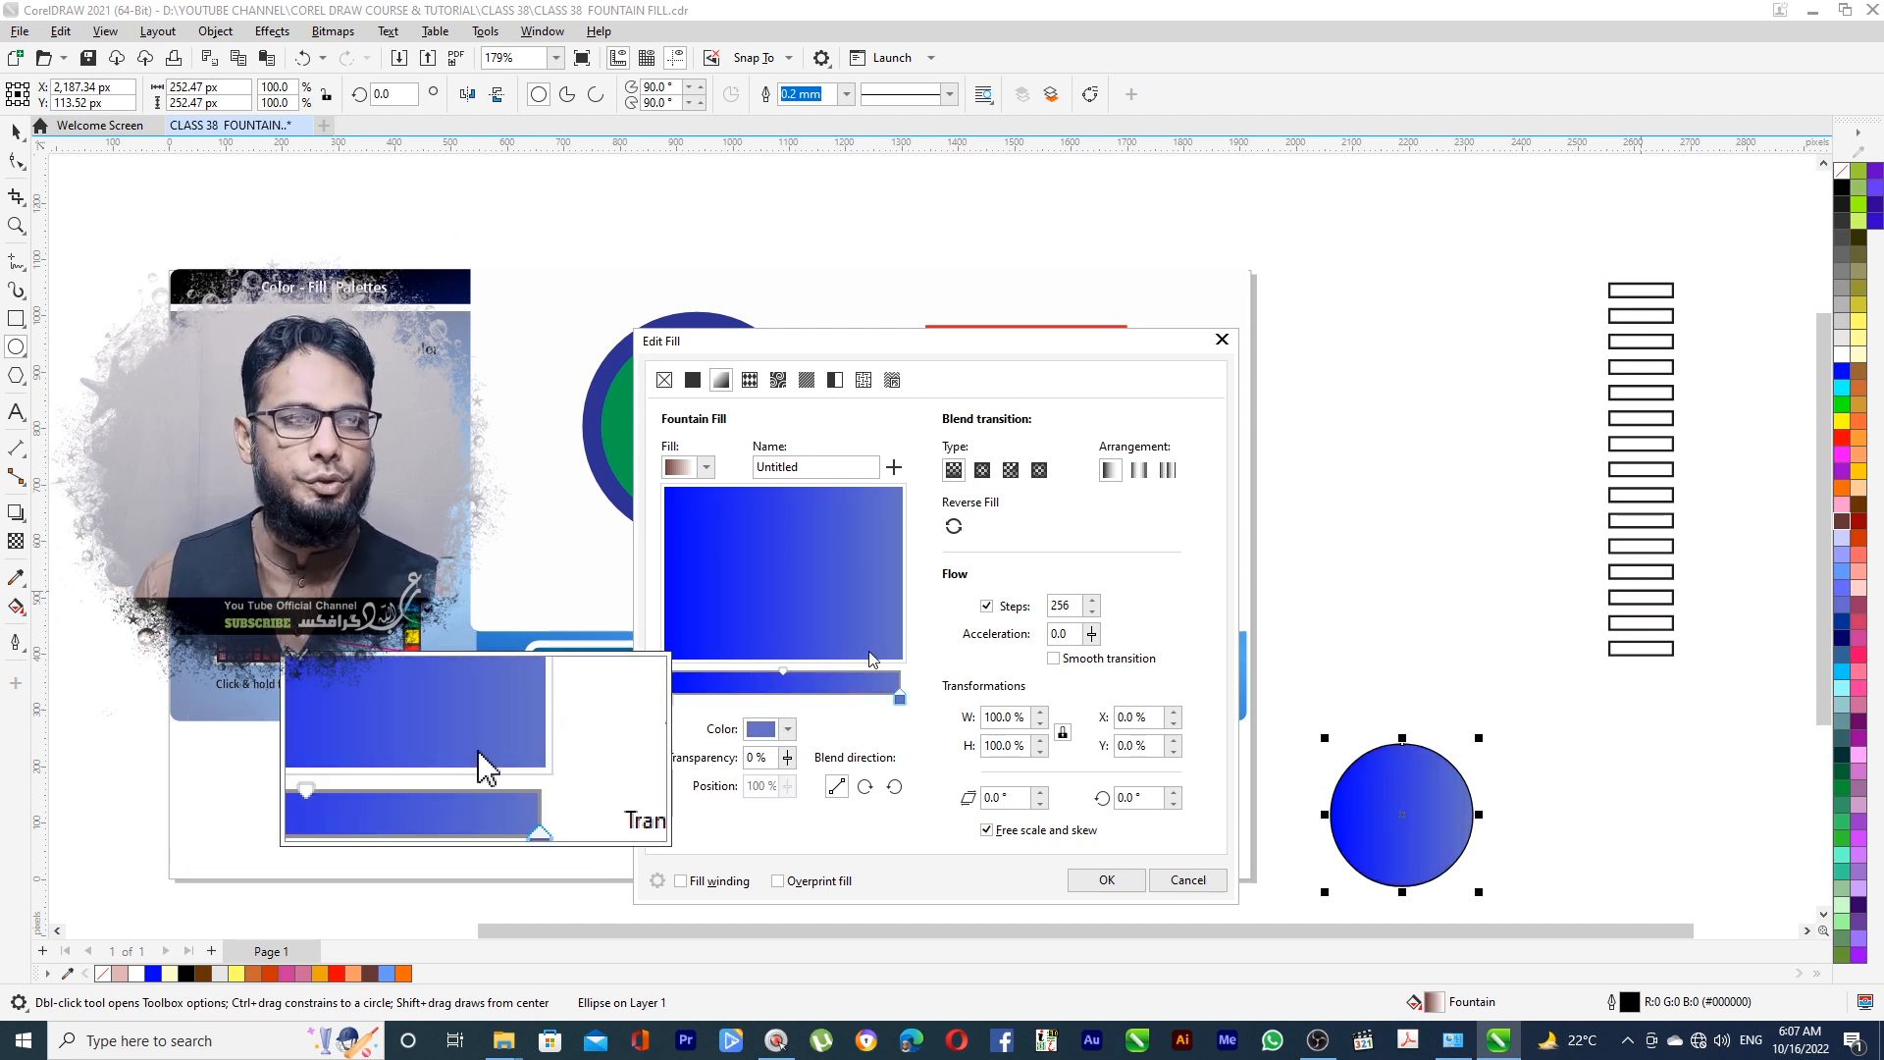
Shift the gradient's midpoint to 13%, 17% and finally 56% to vary the blend between the two blues
click(779, 675)
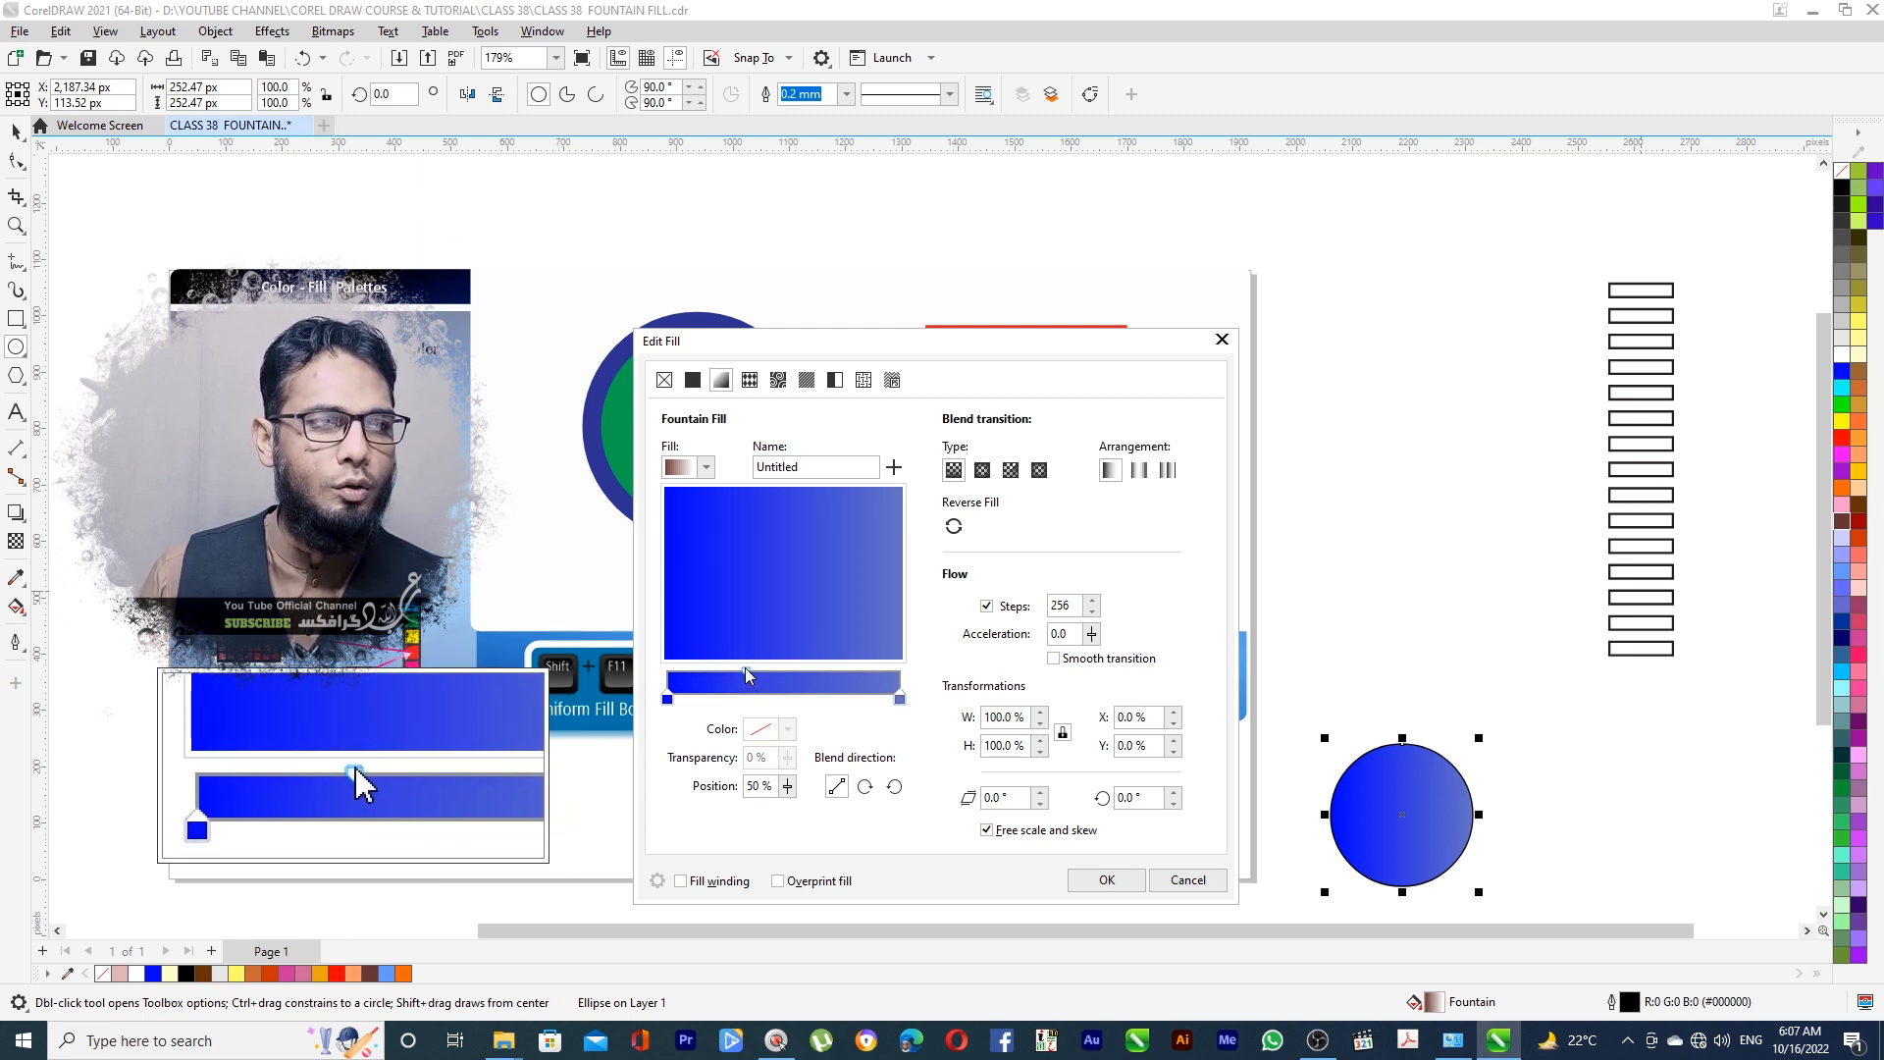
drag(708, 671, 698, 671)
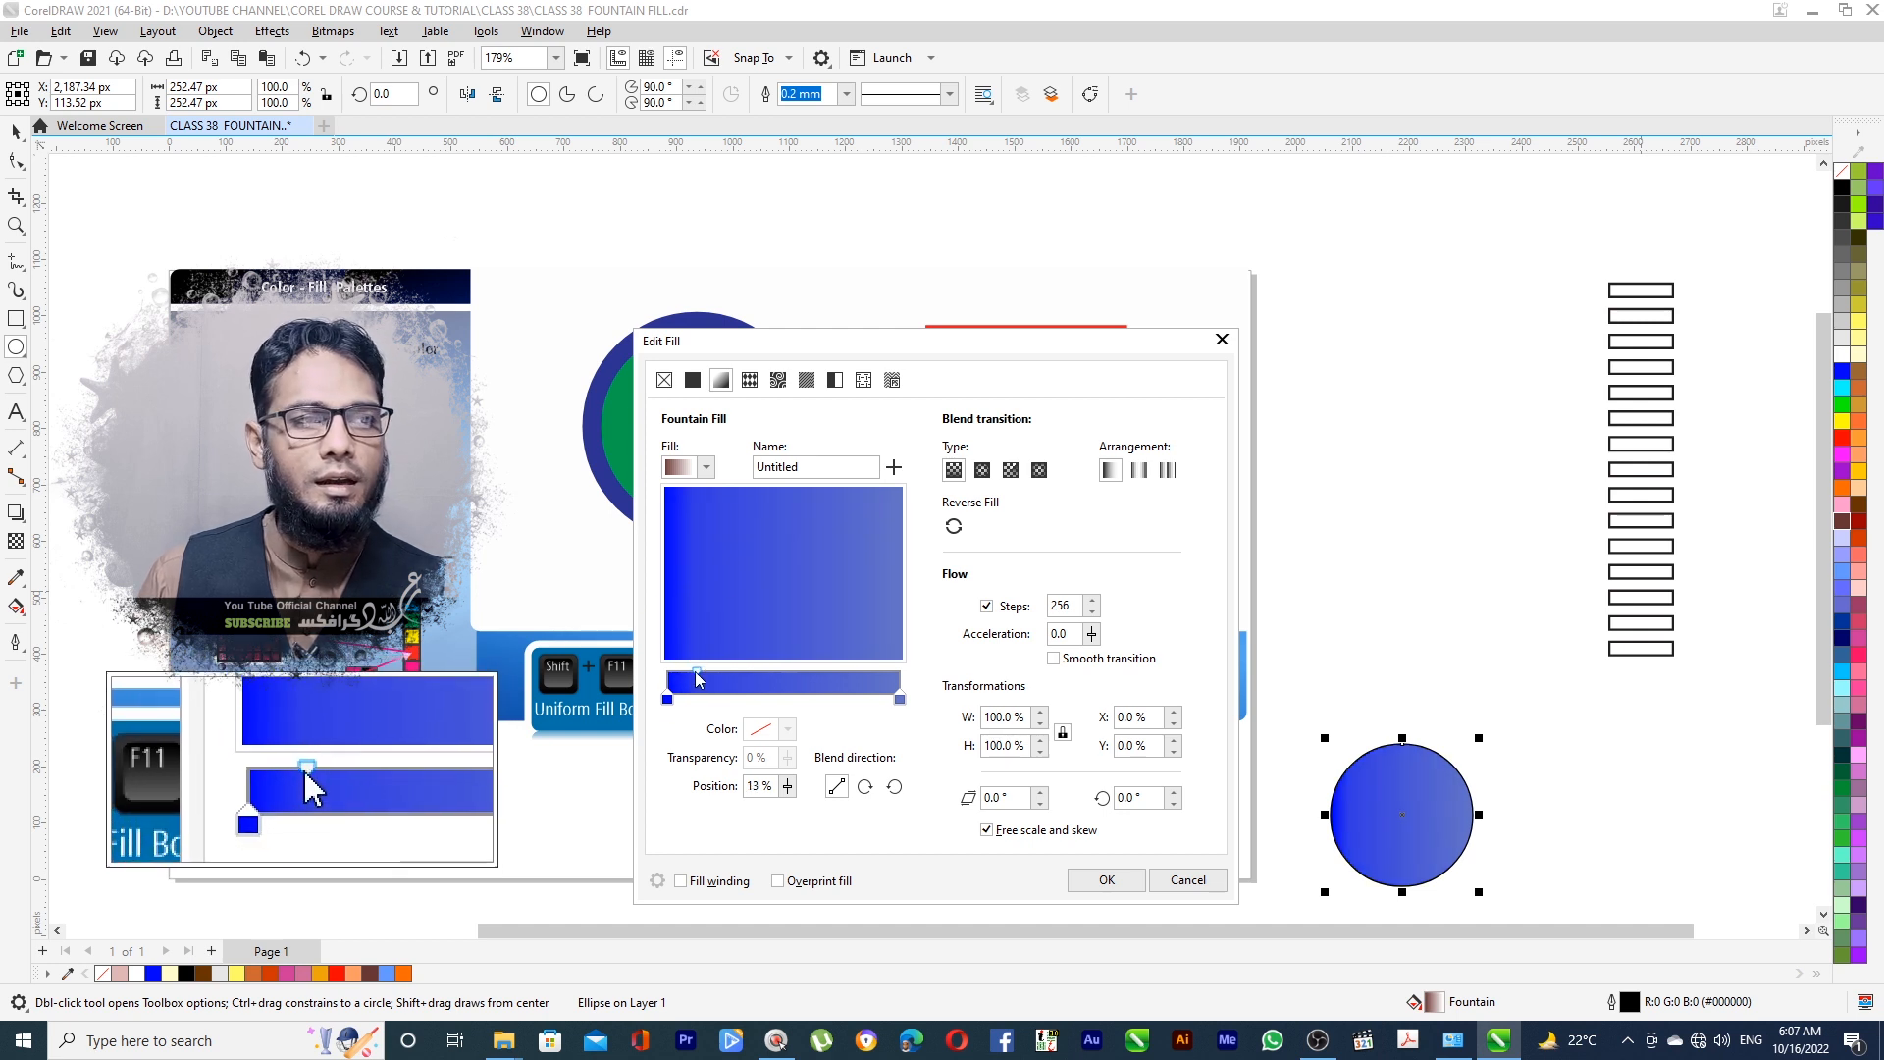
drag(699, 674, 706, 677)
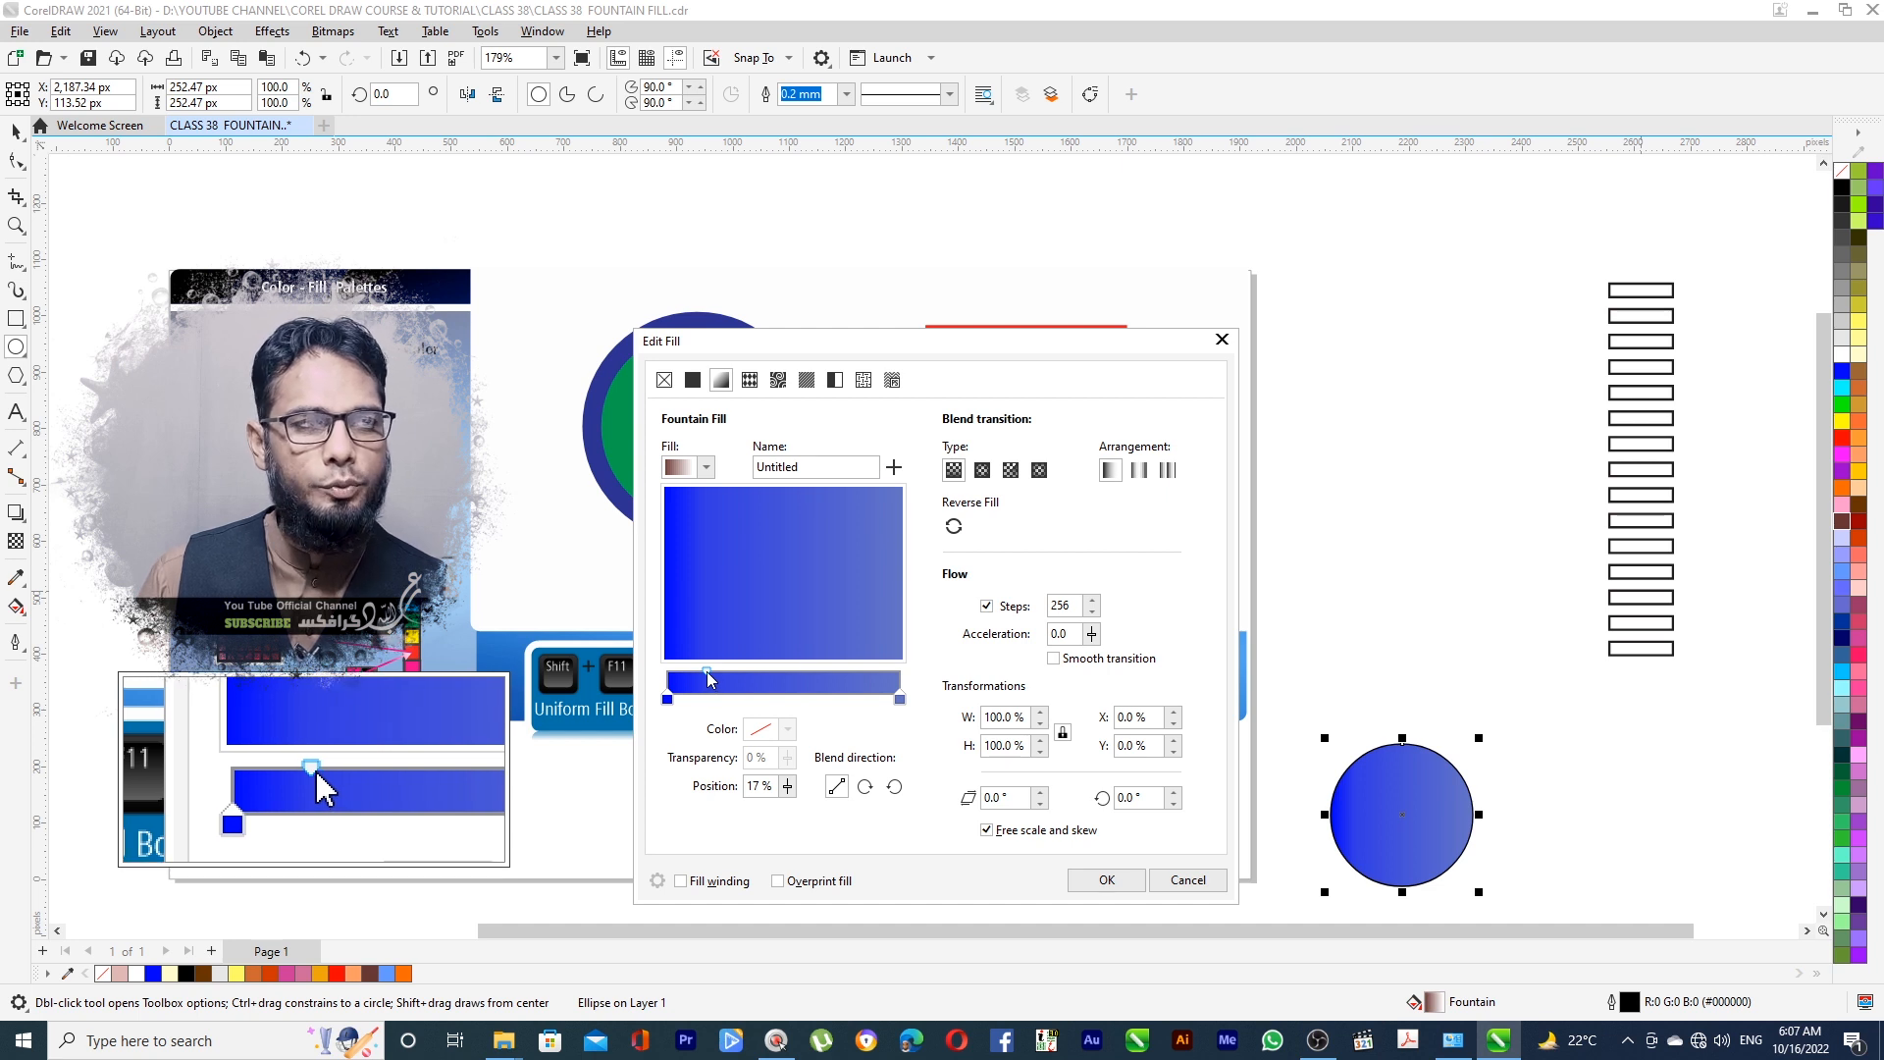
mouse_move(707, 672)
mouse_down()
mouse_move(845, 666)
mouse_move(796, 672)
mouse_up()
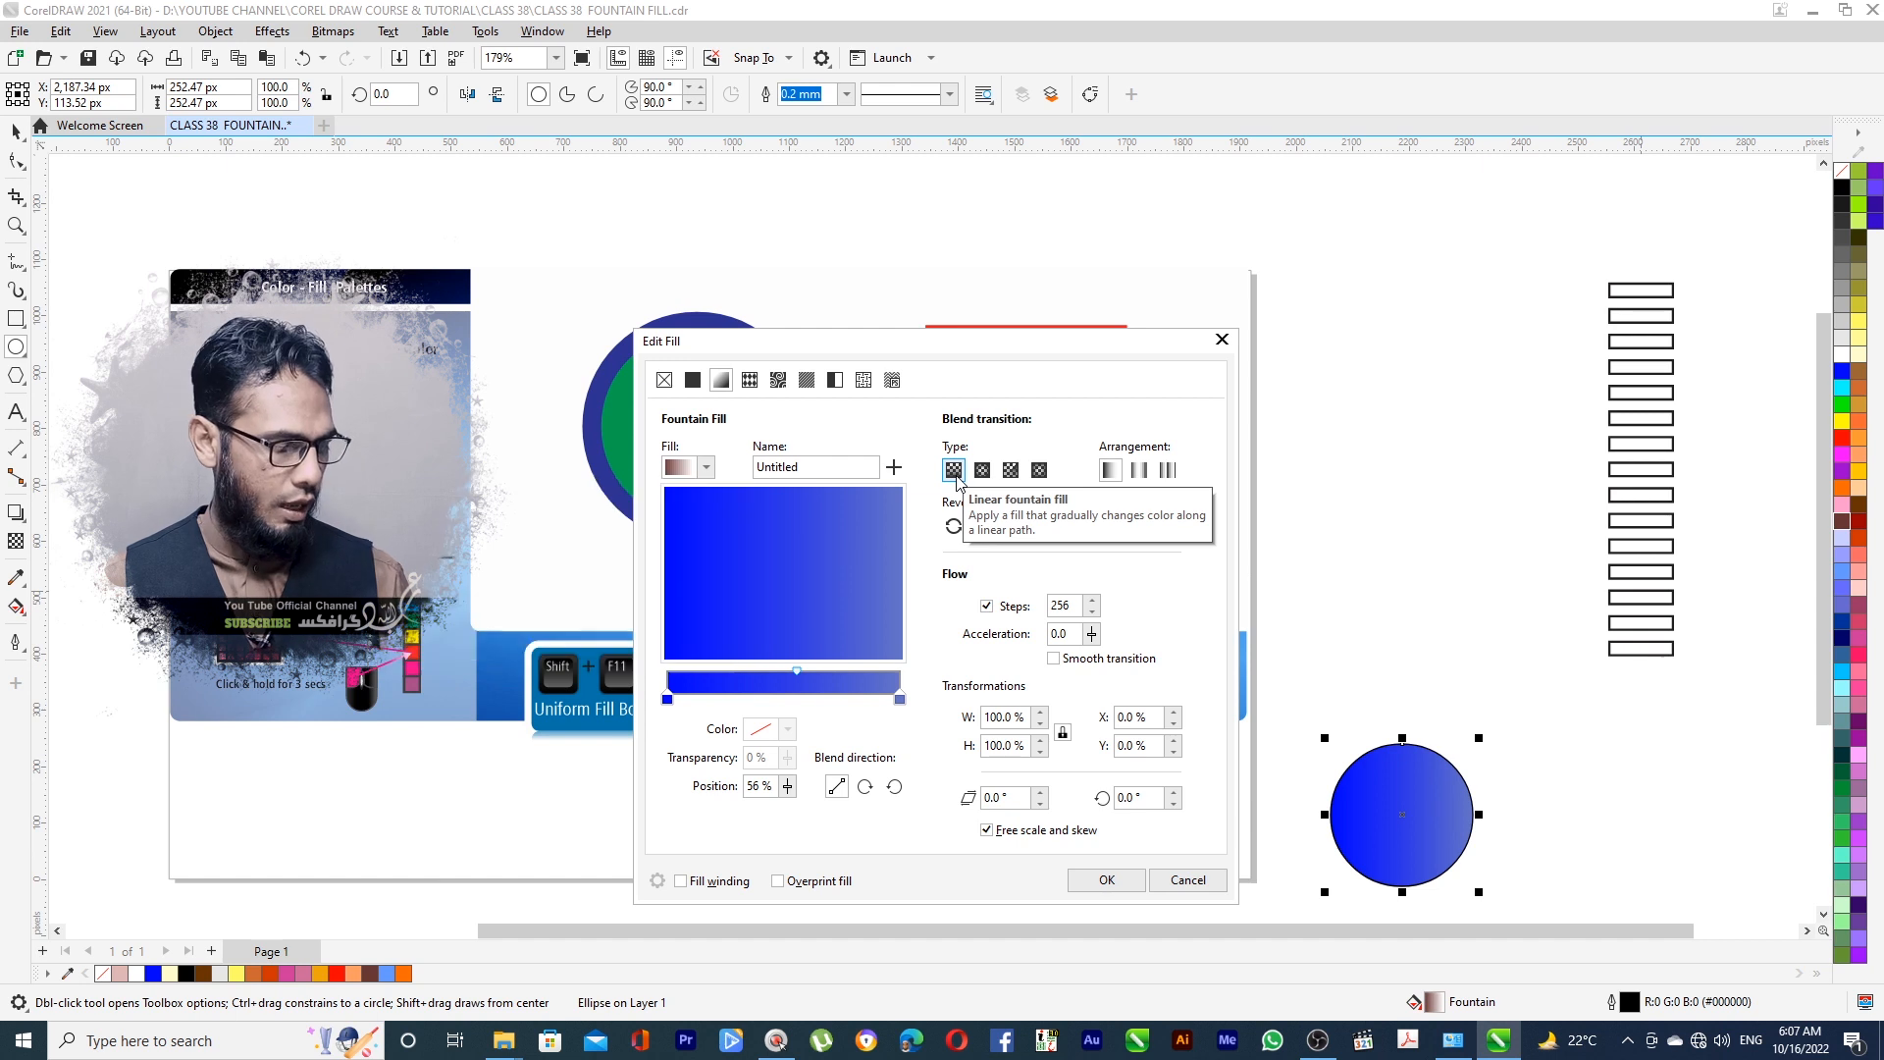
Change the fountain fill type to elliptical and set the gradient's midpoint to 50%
click(982, 471)
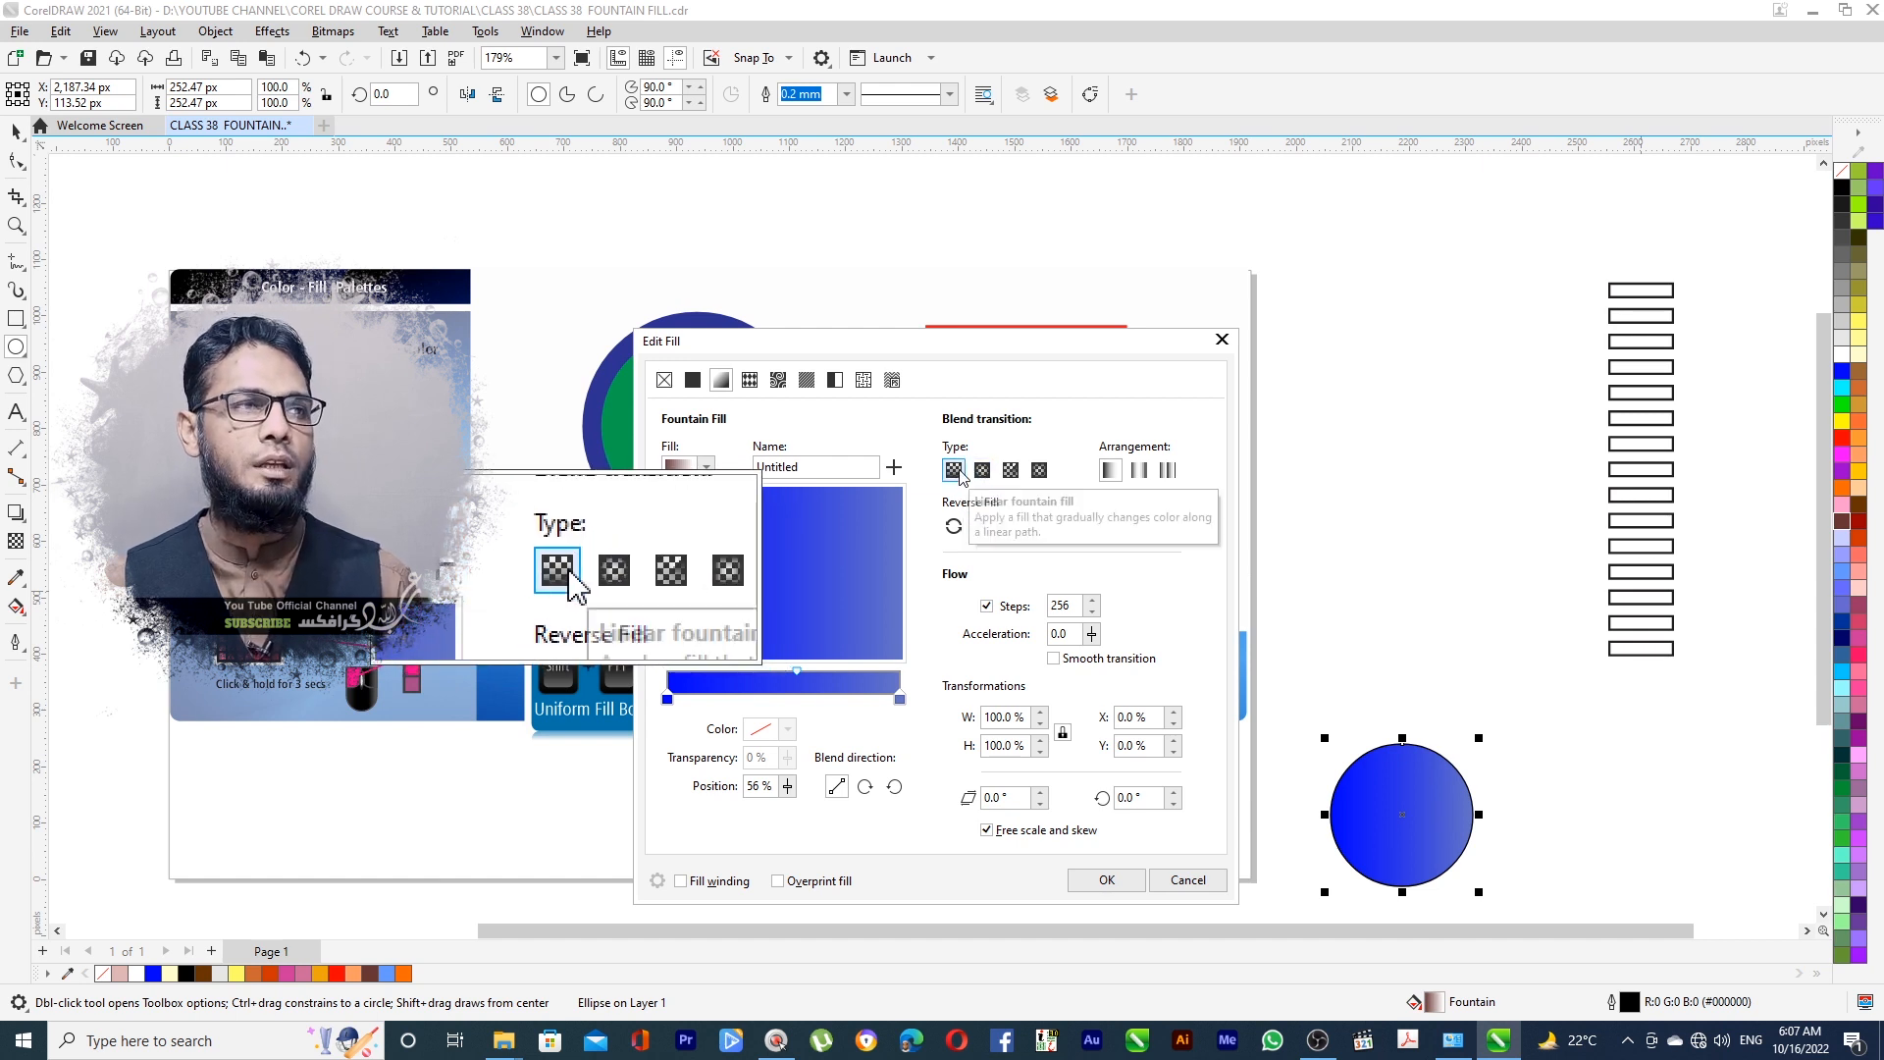
click(954, 471)
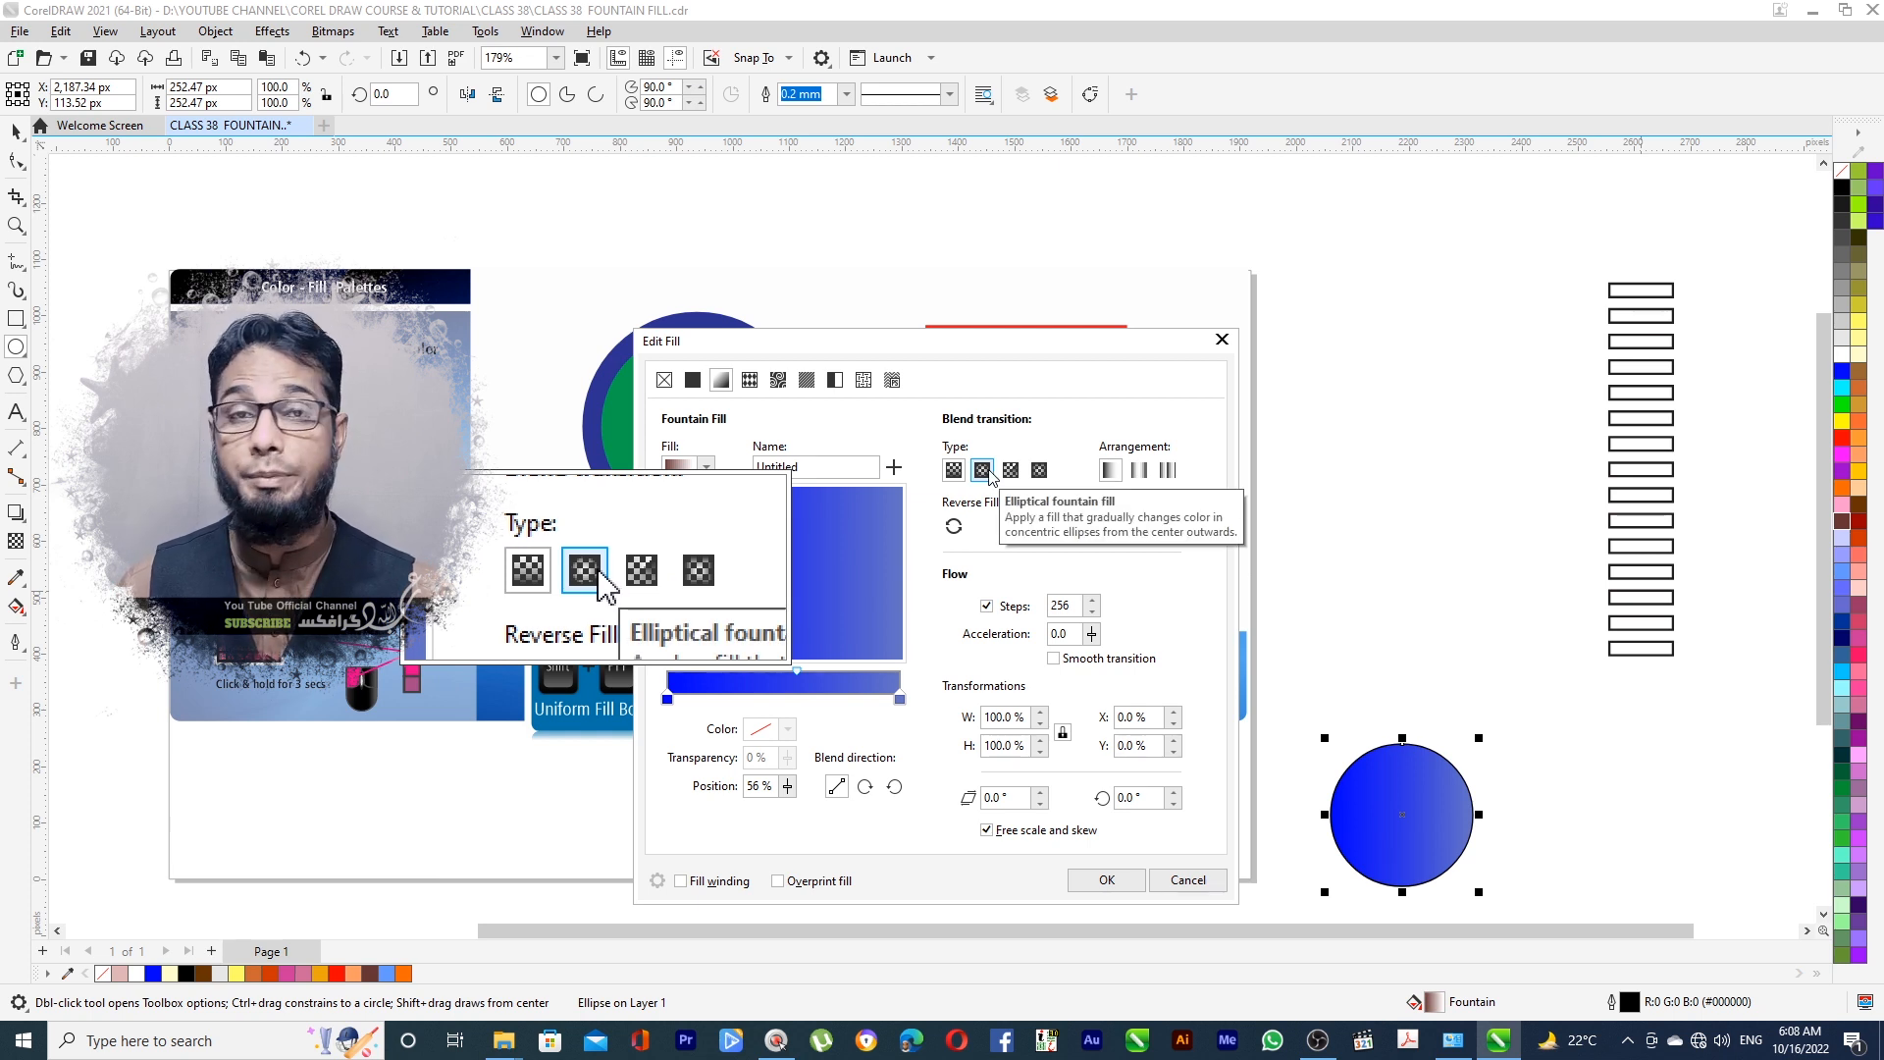
click(985, 472)
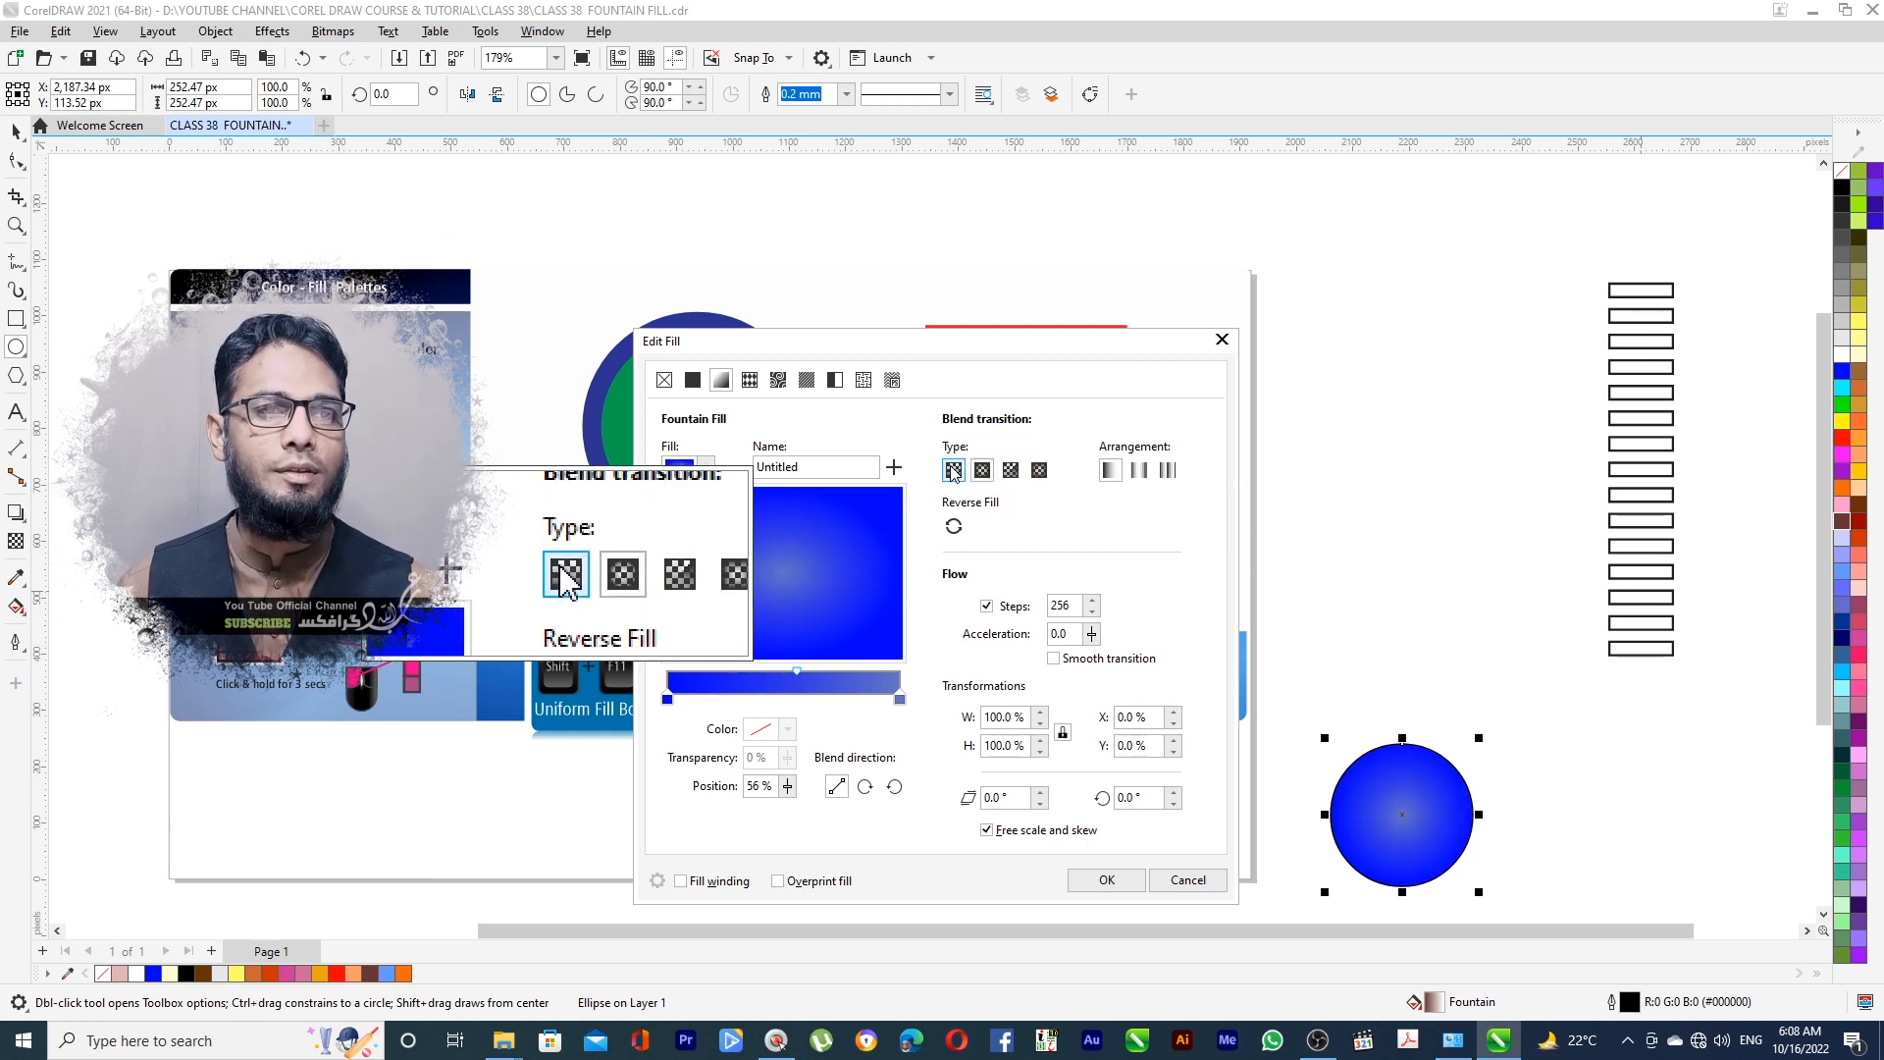
drag(799, 670, 788, 670)
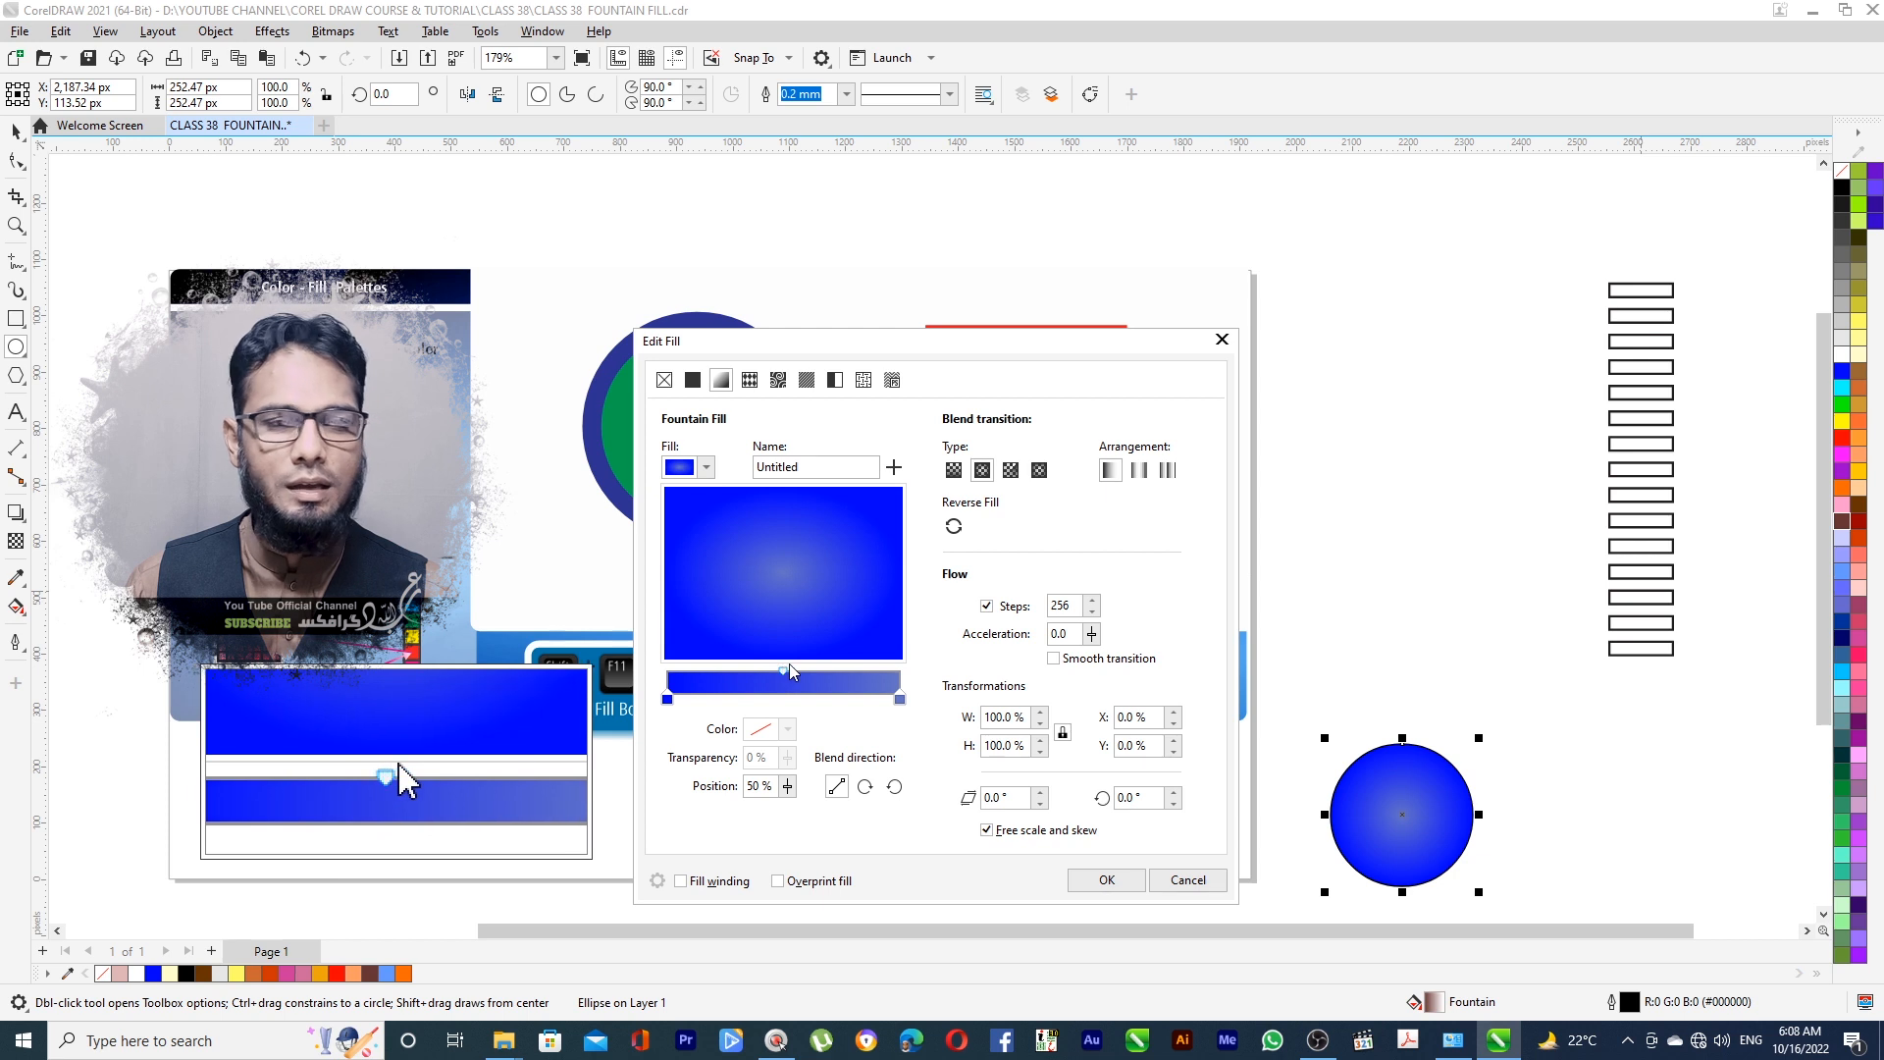
Change the start node of the elliptical fill to a lighter blue, #3434ED
click(668, 699)
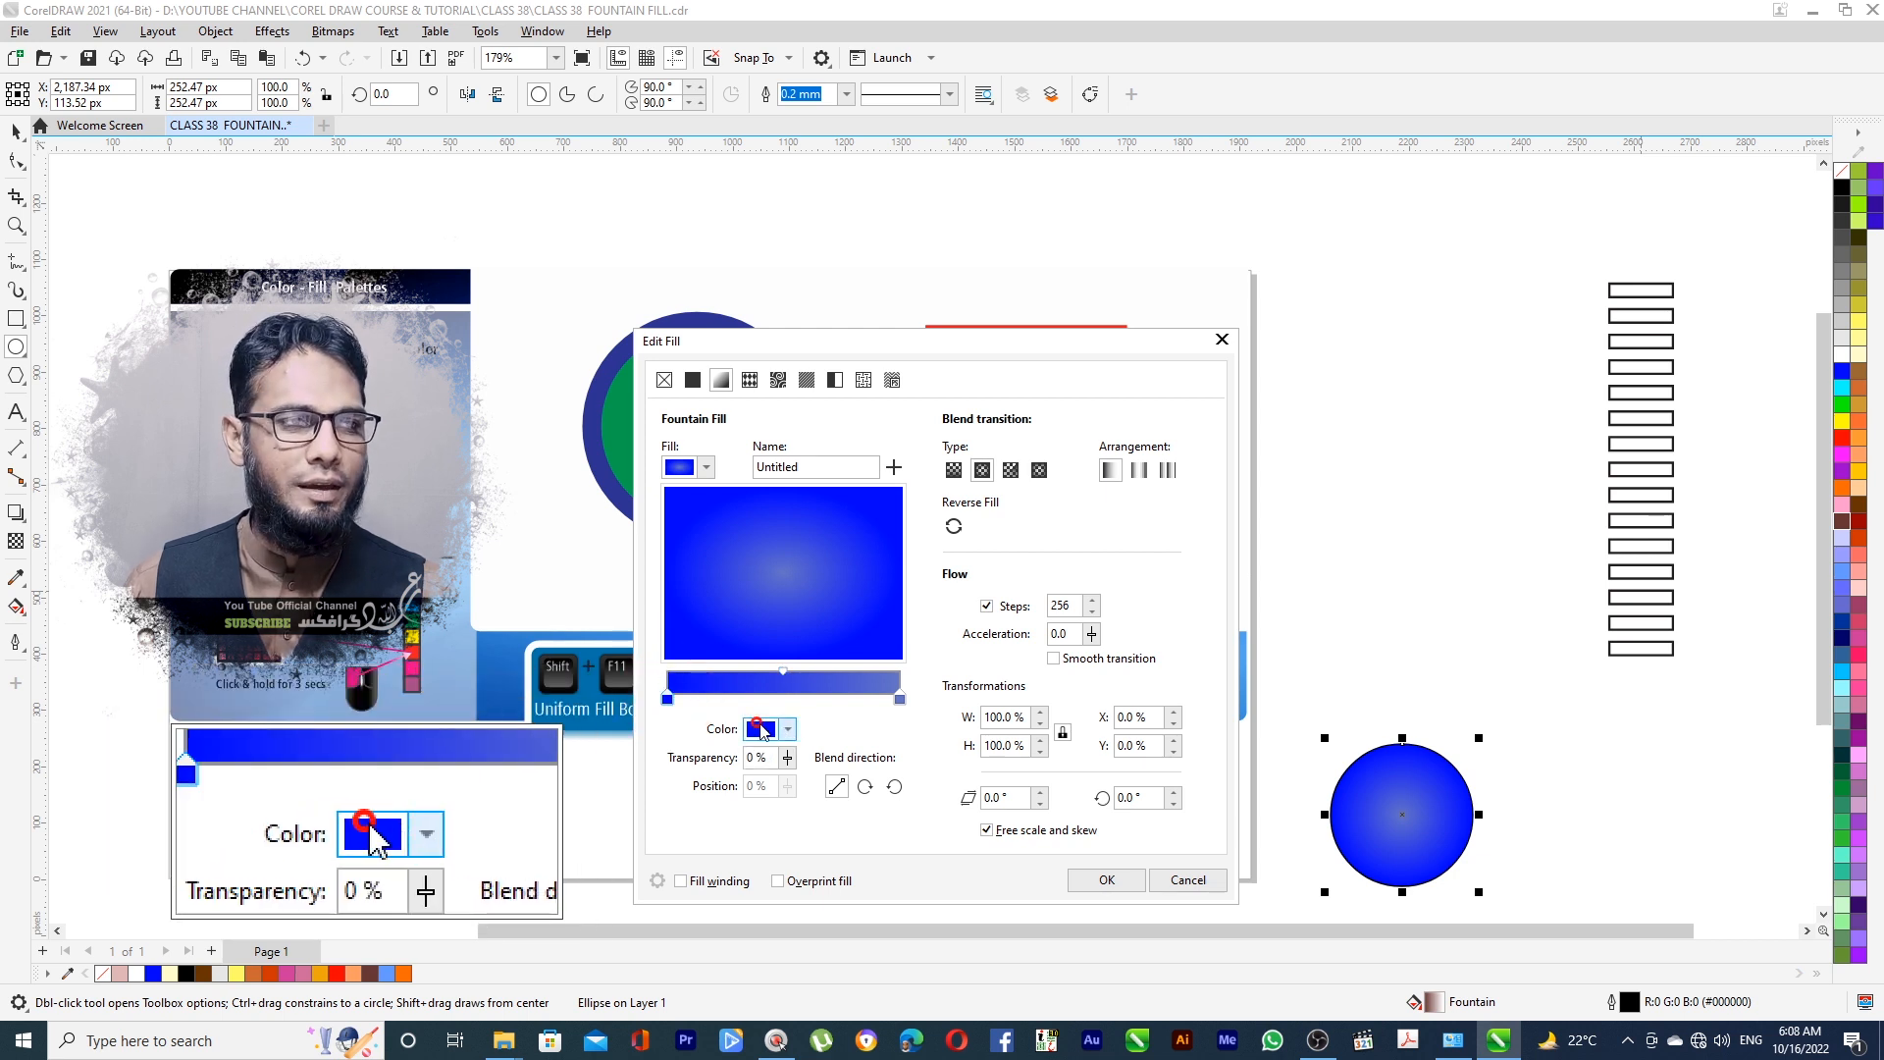
click(765, 728)
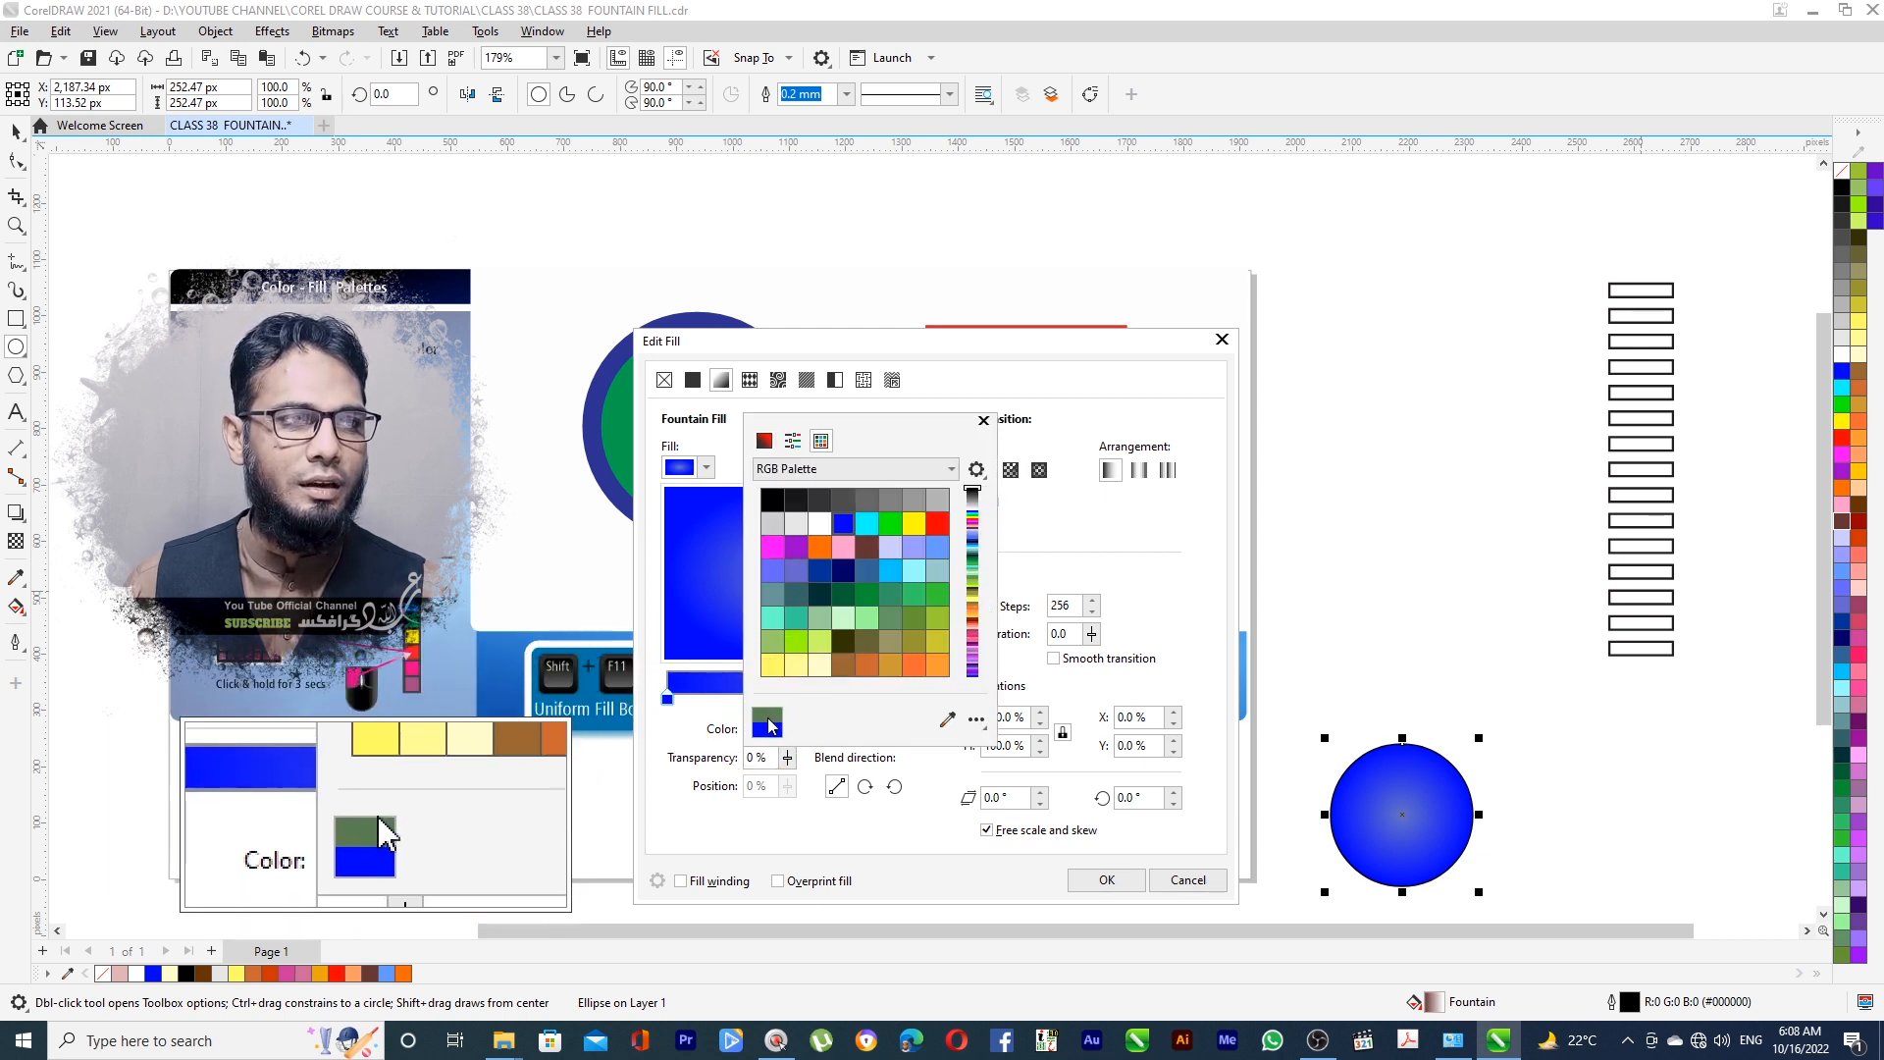
click(765, 440)
drag(845, 510, 858, 502)
click(858, 500)
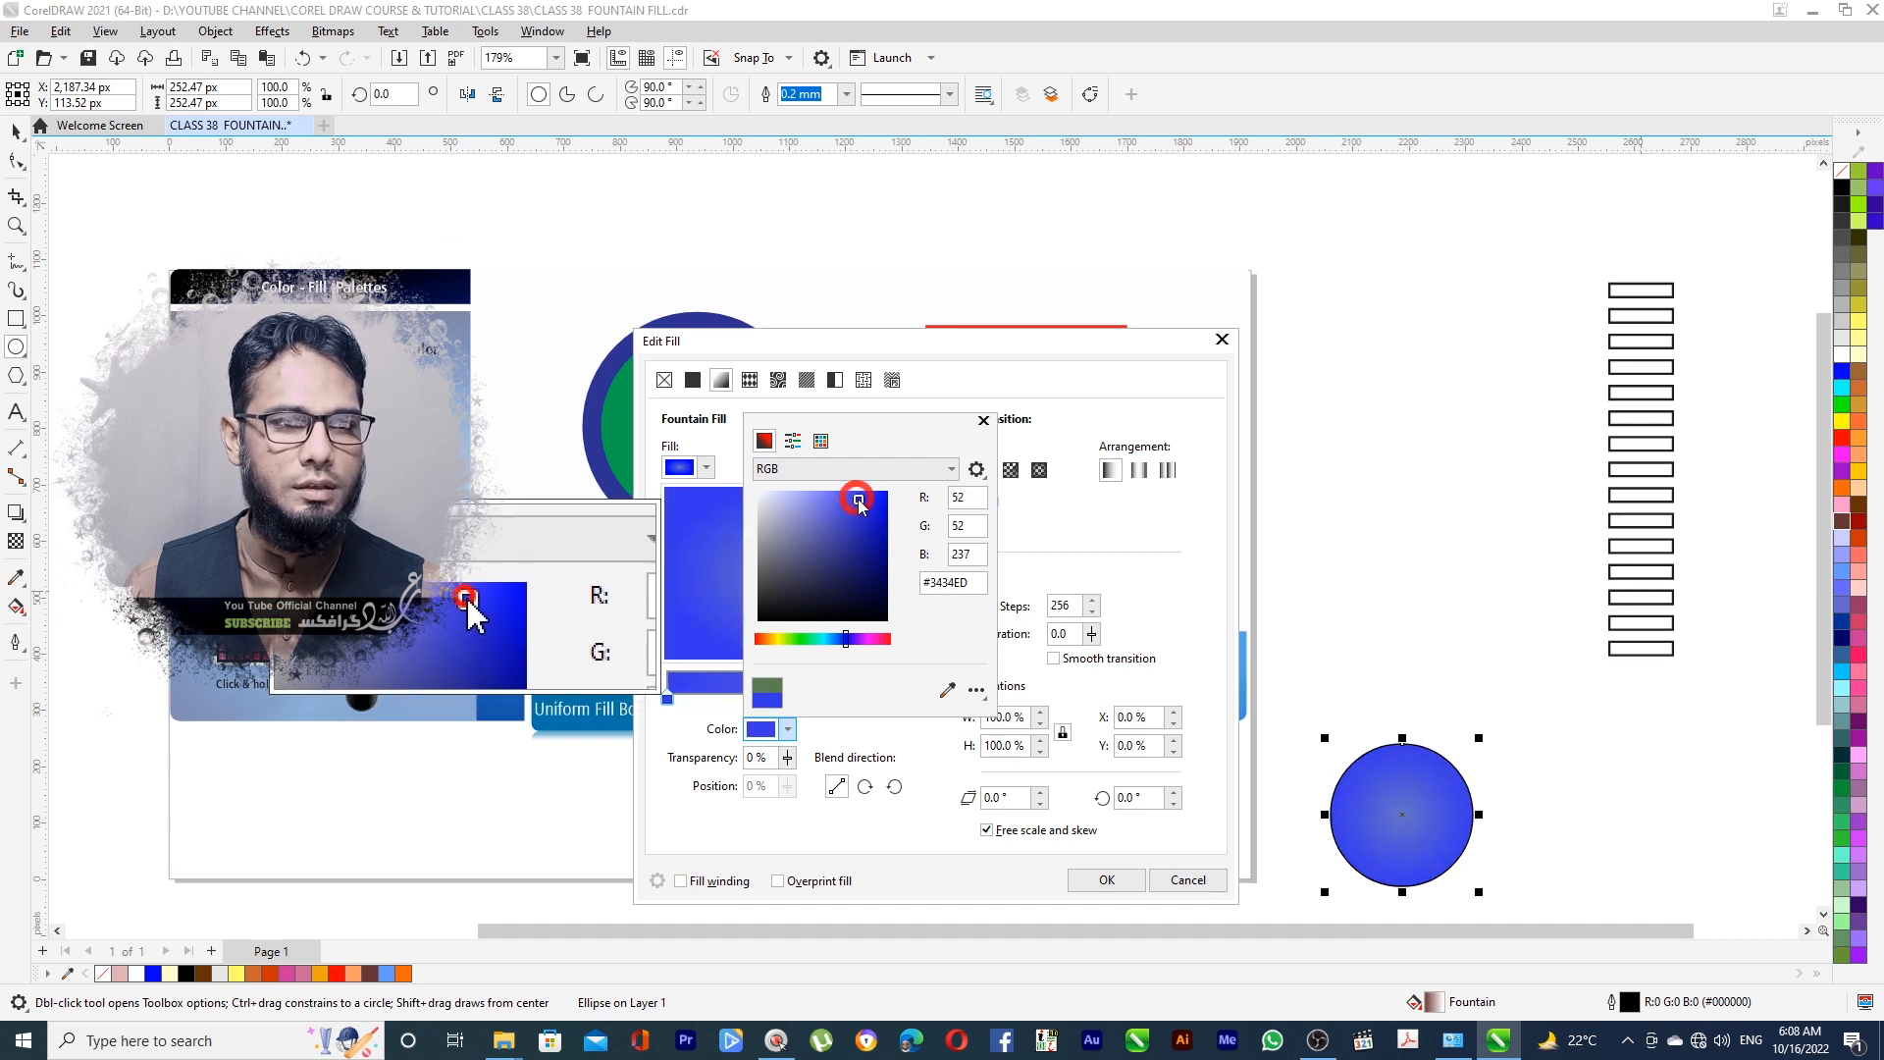
Apply the elliptical fountain fill to the circle and set its outline width to None
click(935, 759)
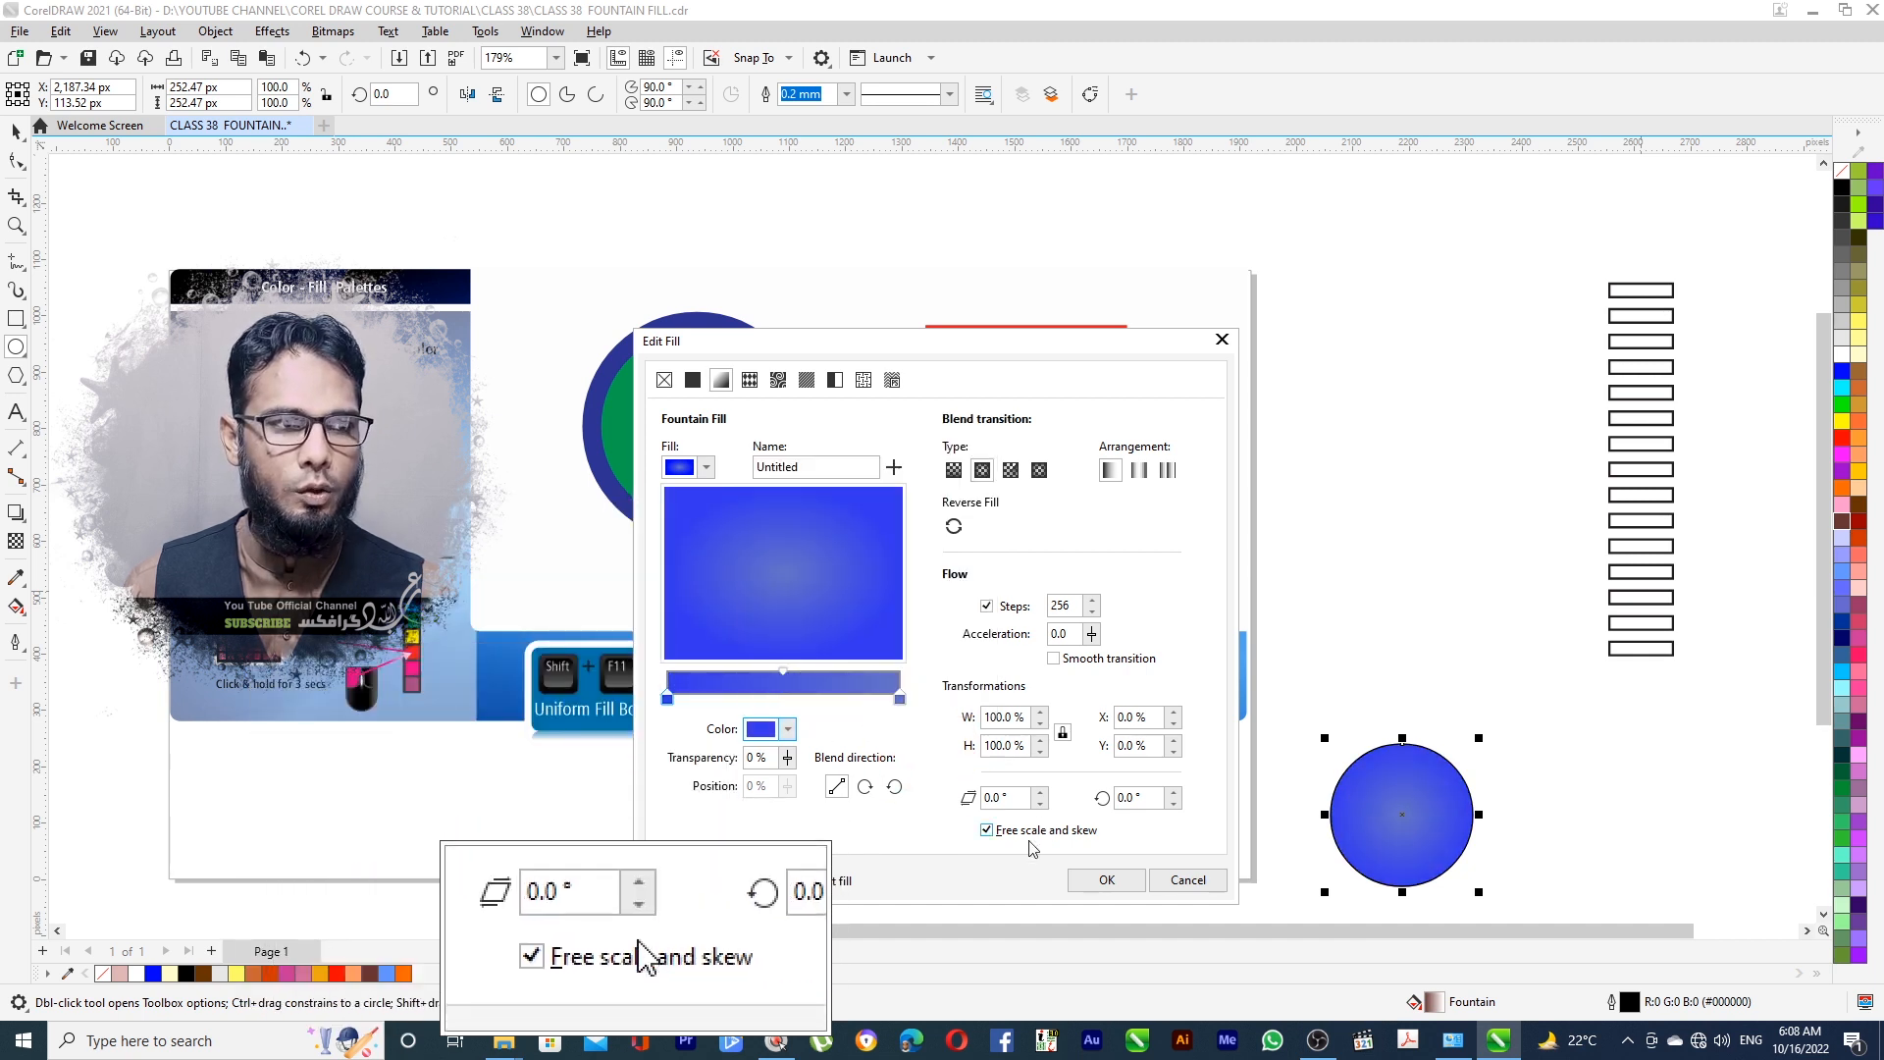
click(1103, 881)
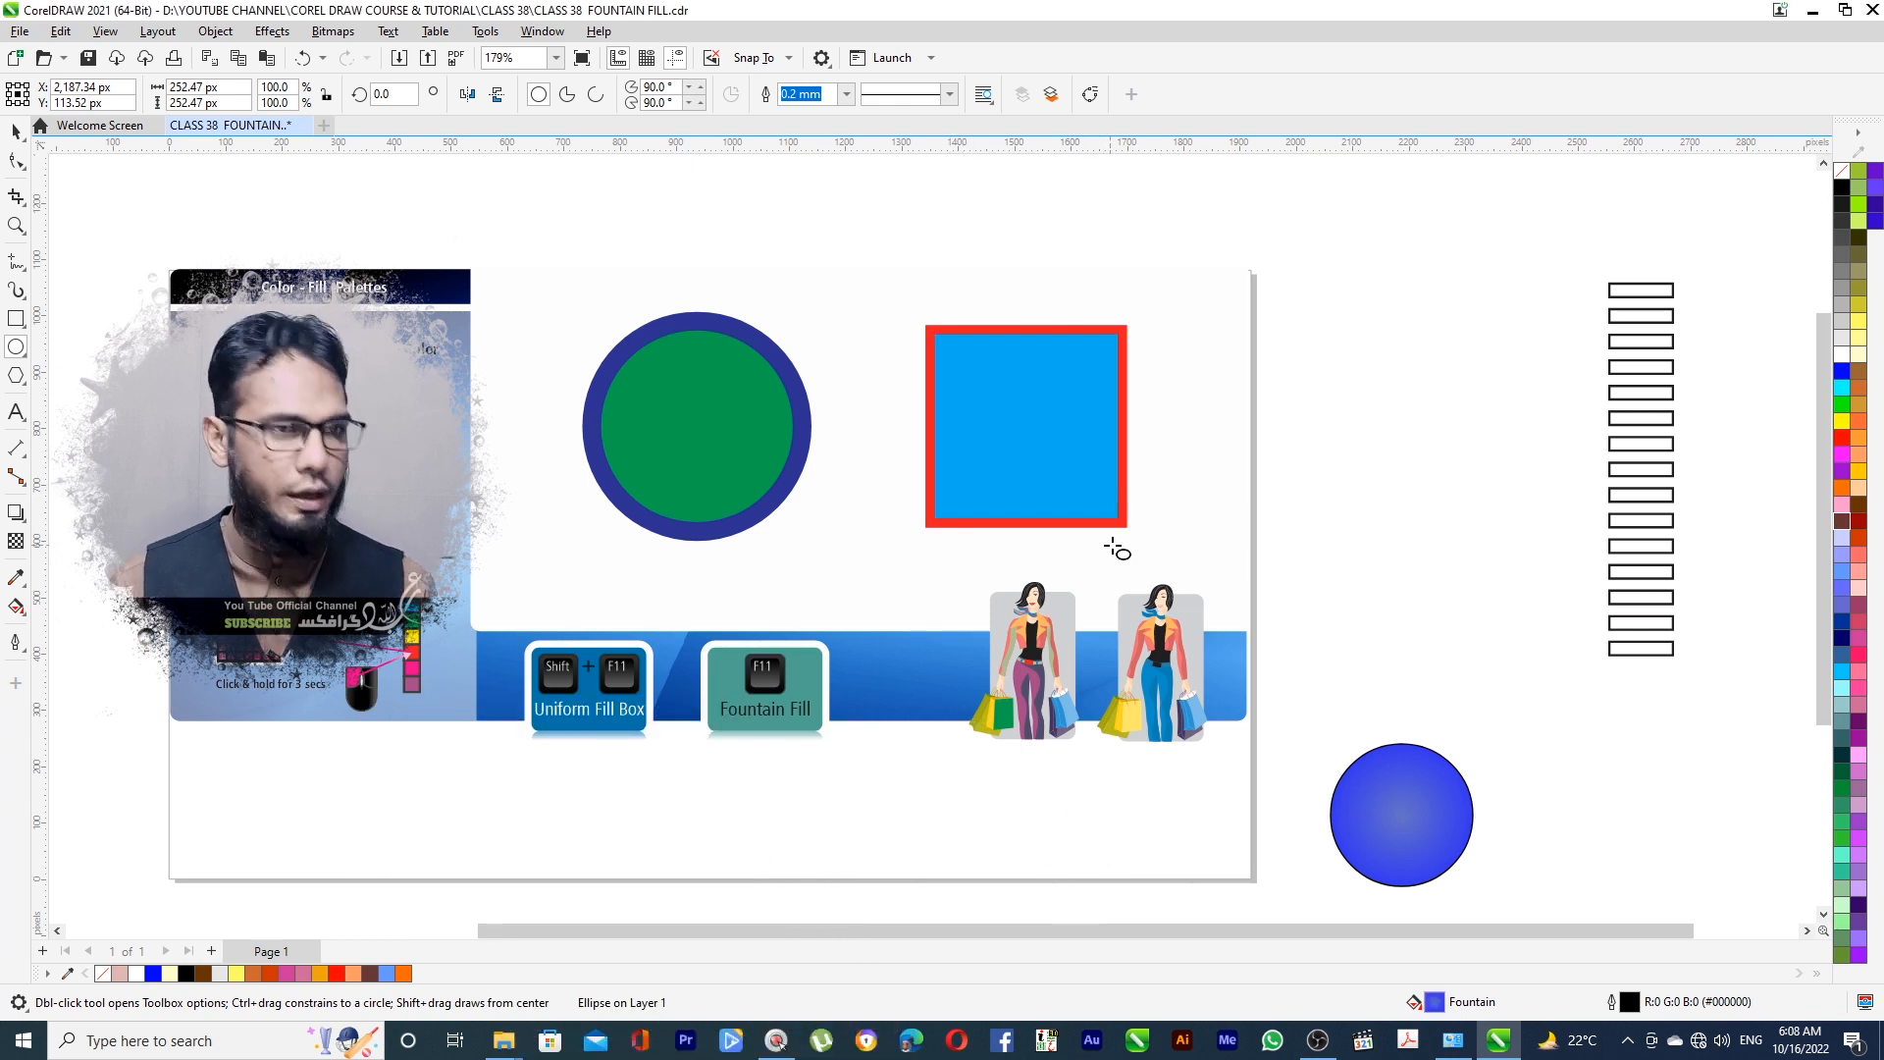
click(846, 94)
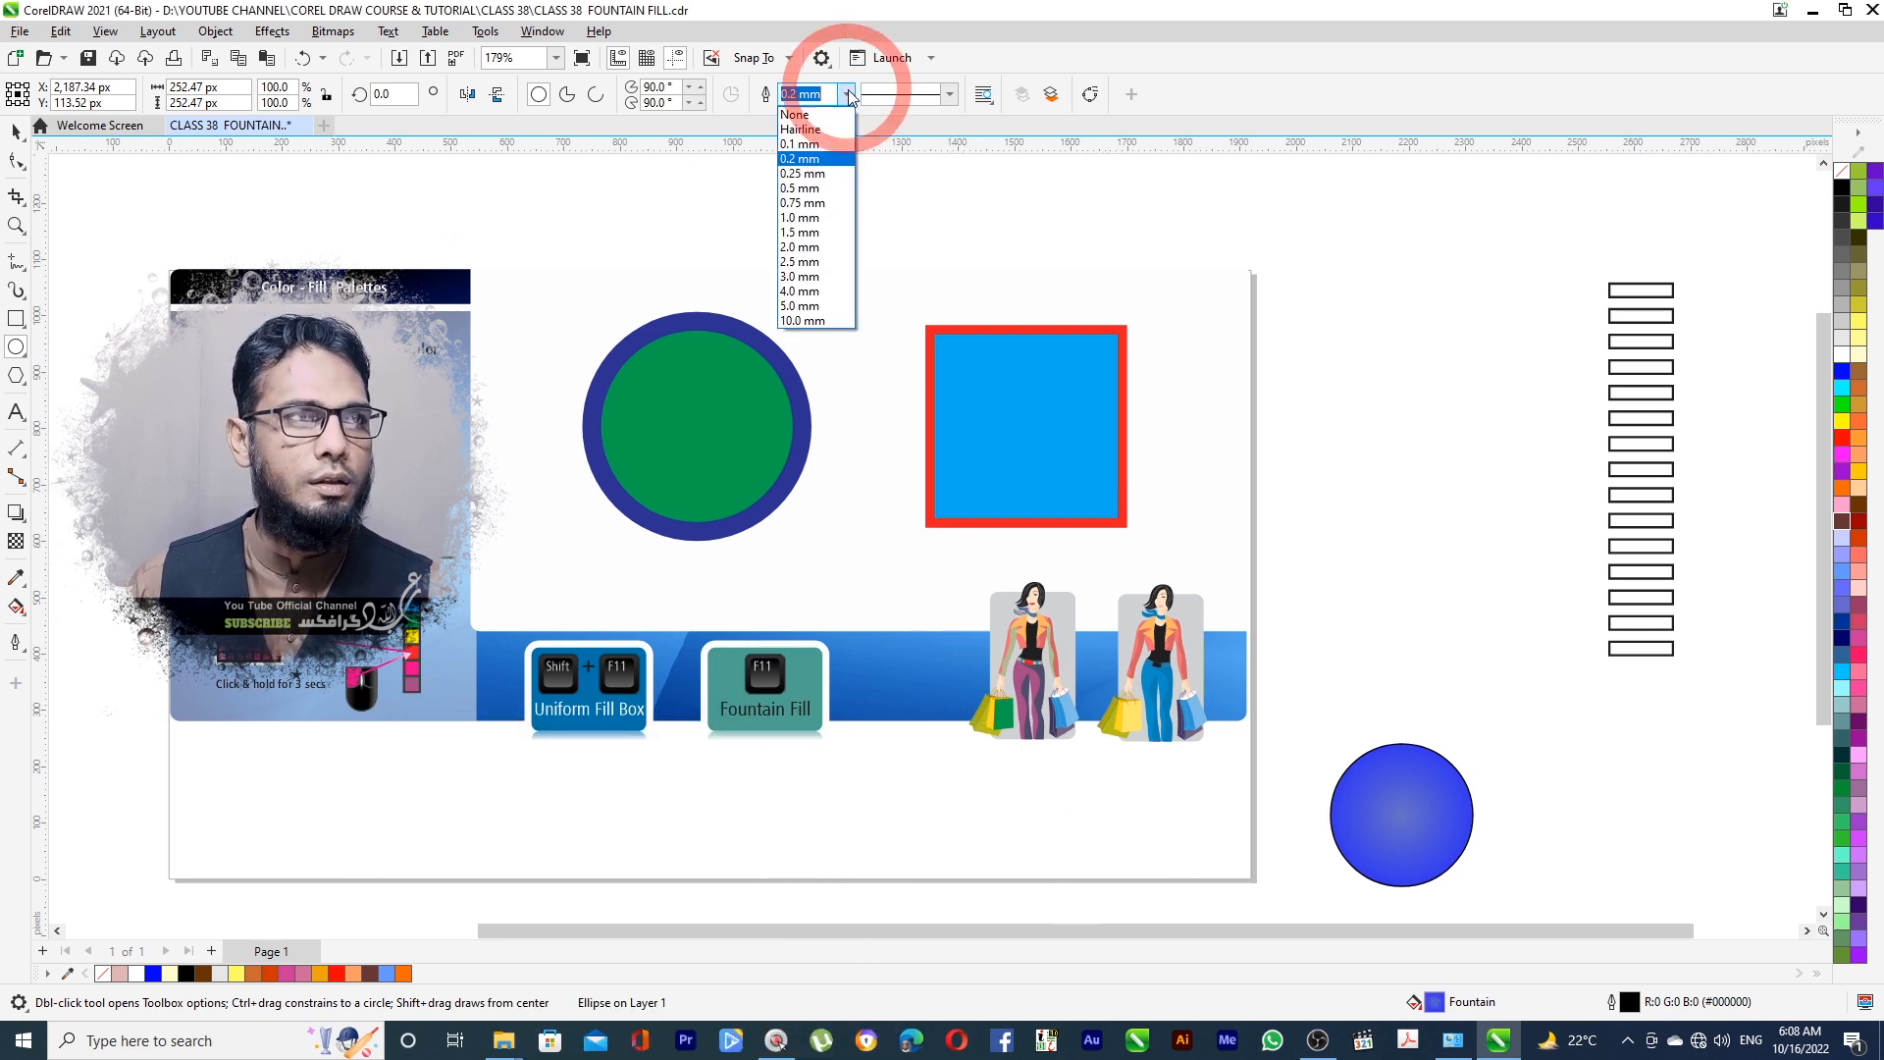
click(802, 115)
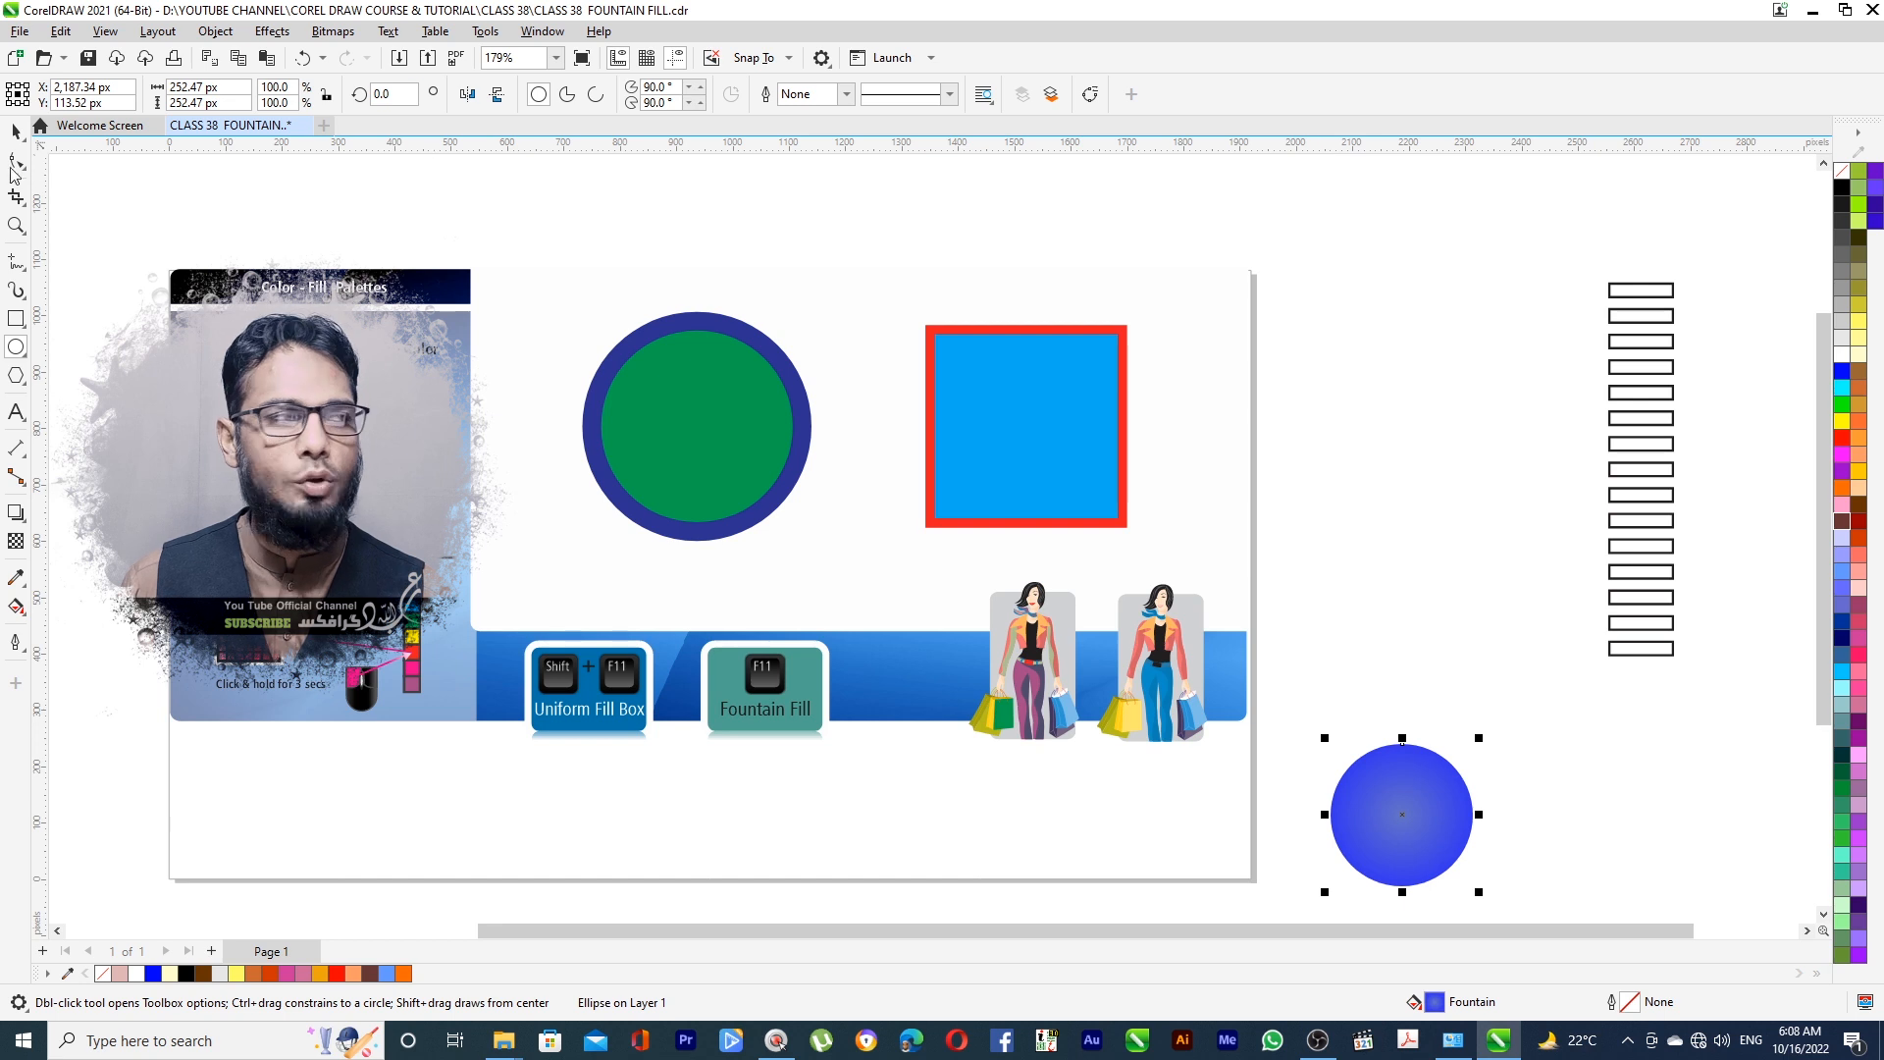
Enlarge and reposition the circle at about 291 px wide, and draw a flat ellipse about 348 by 75 px beneath it
click(16, 131)
drag(1437, 863, 1572, 857)
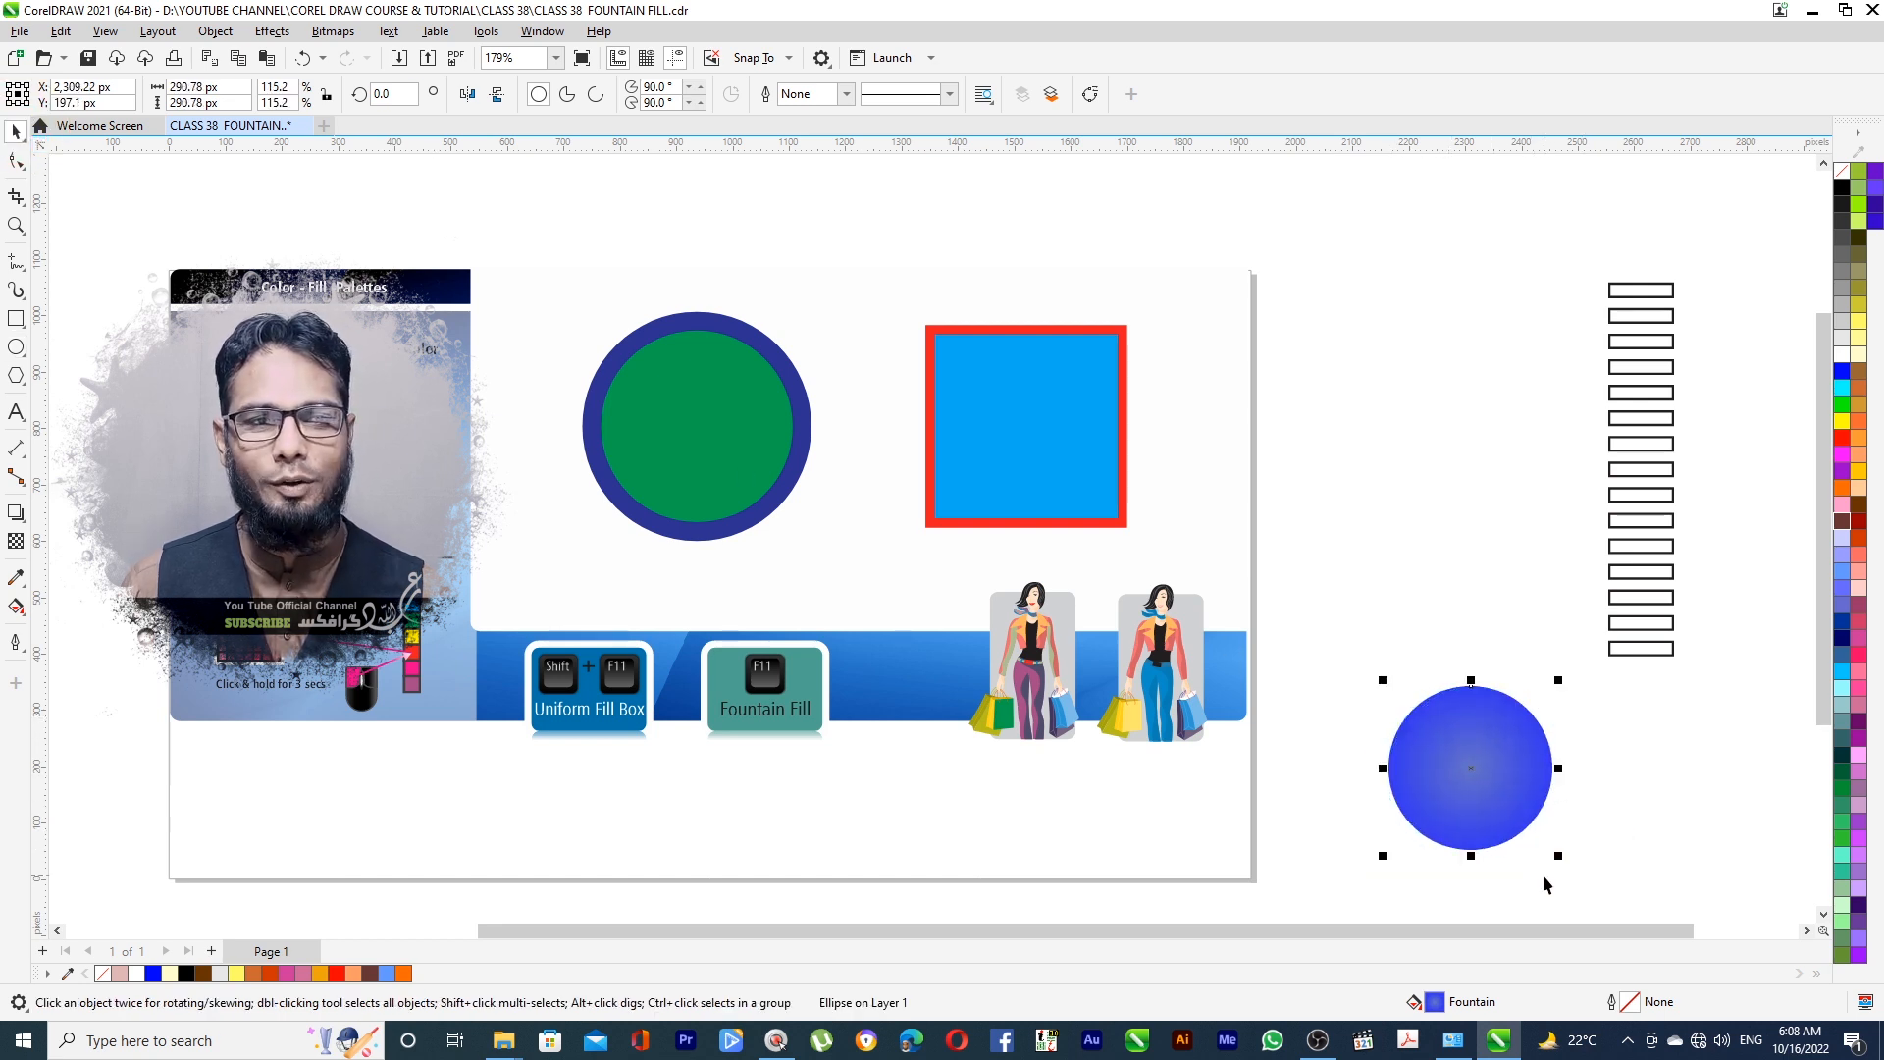
click(16, 346)
drag(1383, 844, 1584, 888)
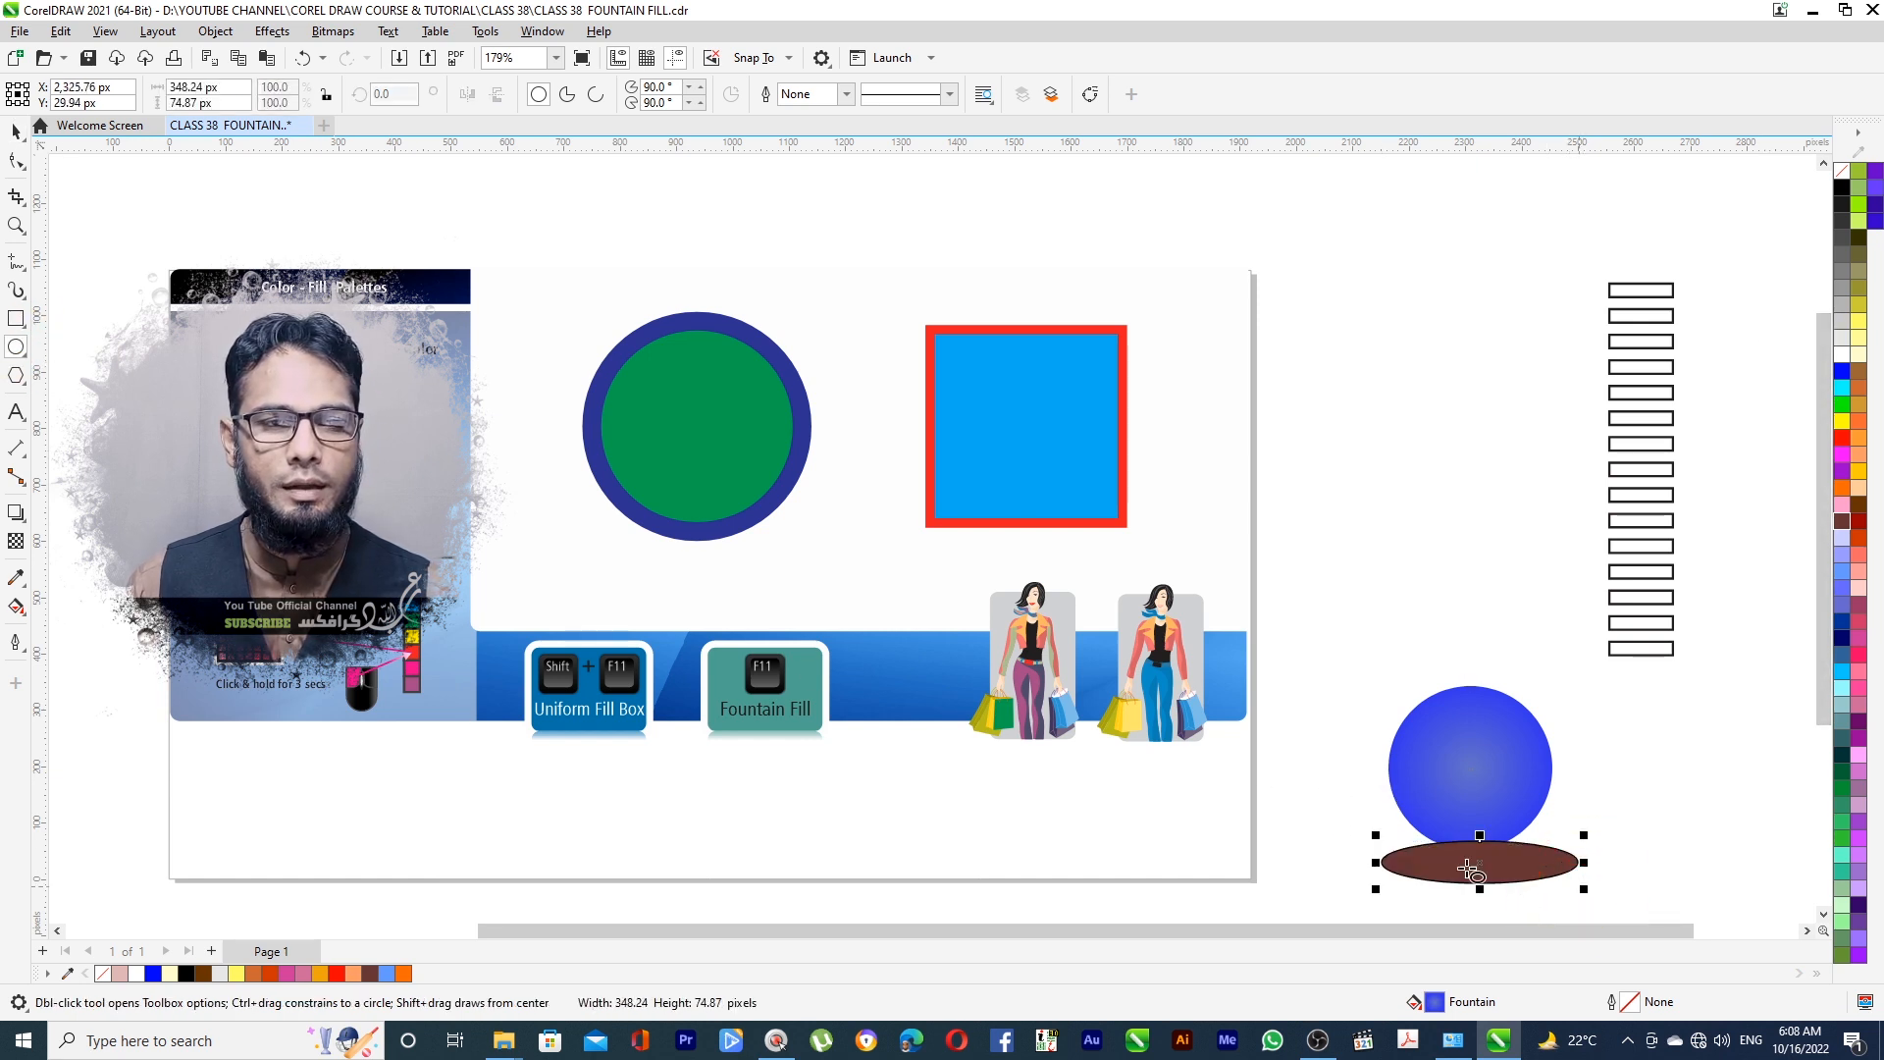
Fill the flat ellipse with light grey #E6E6E6 and set its outline width to None
click(1843, 304)
click(1843, 320)
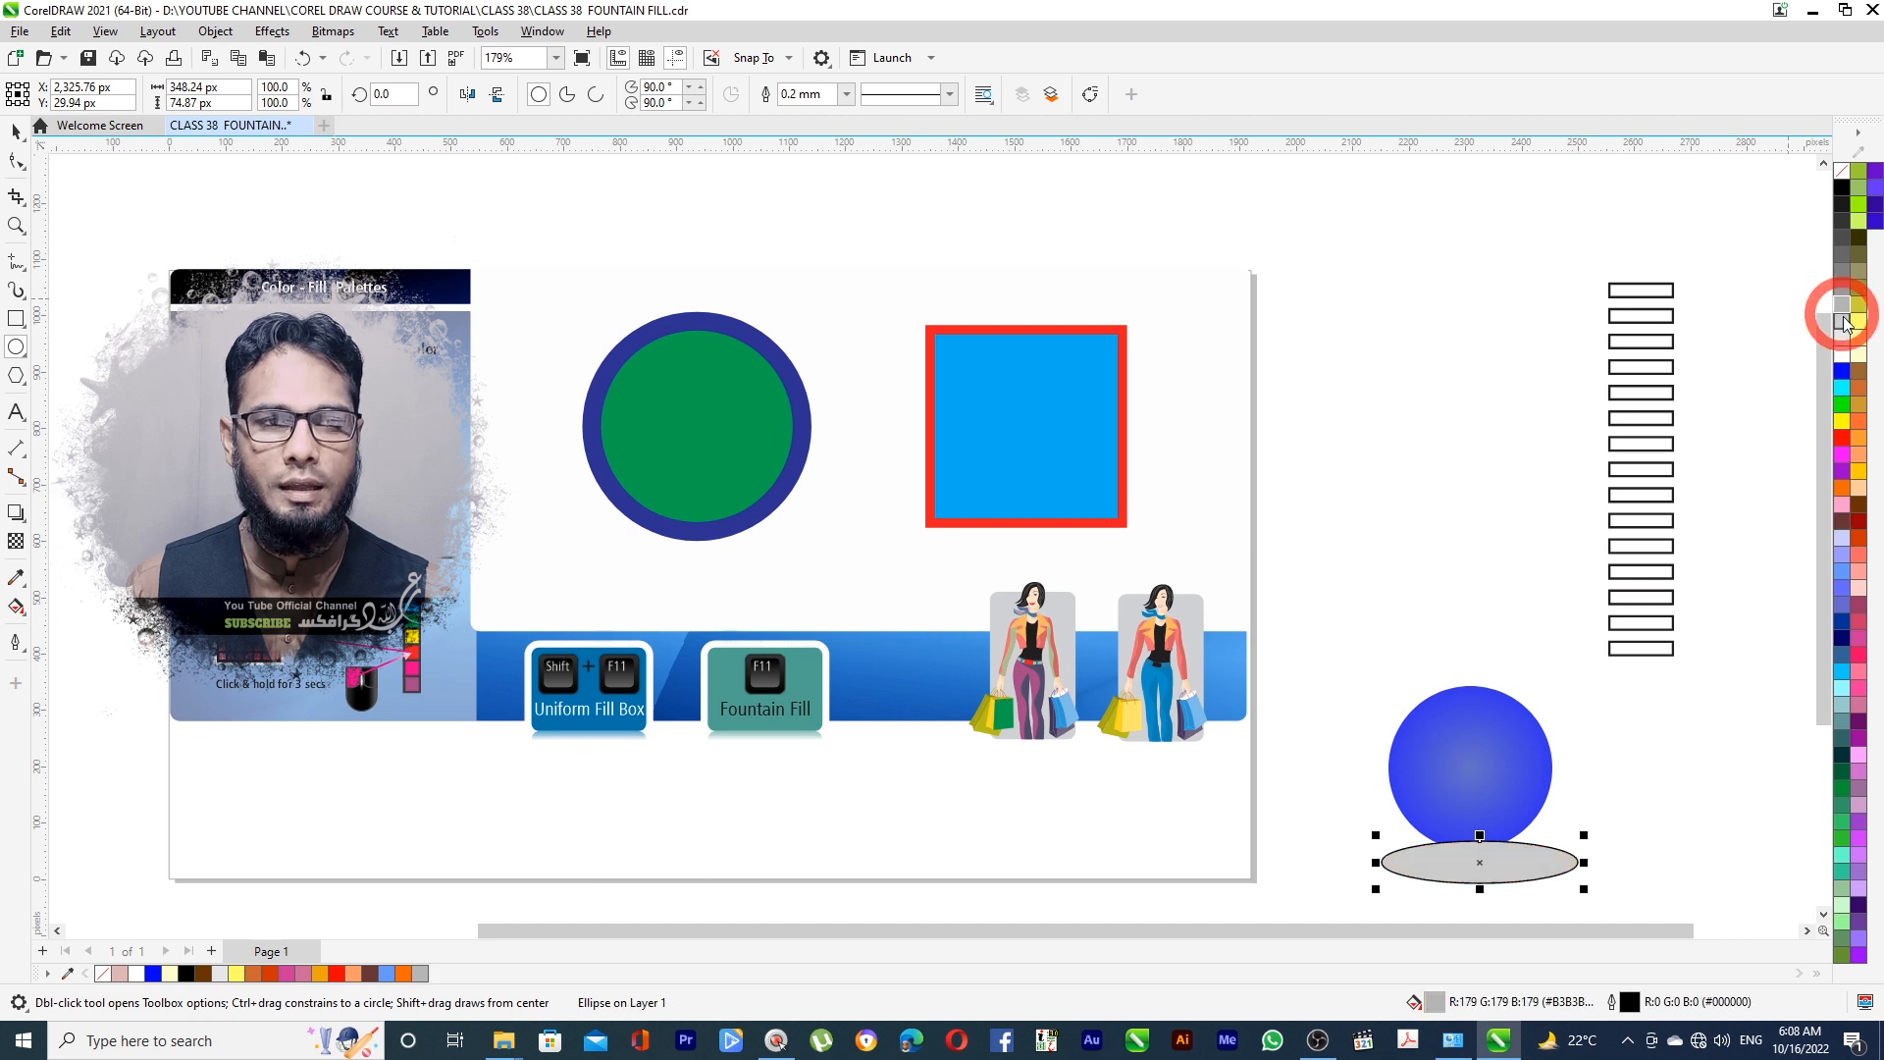
click(1842, 338)
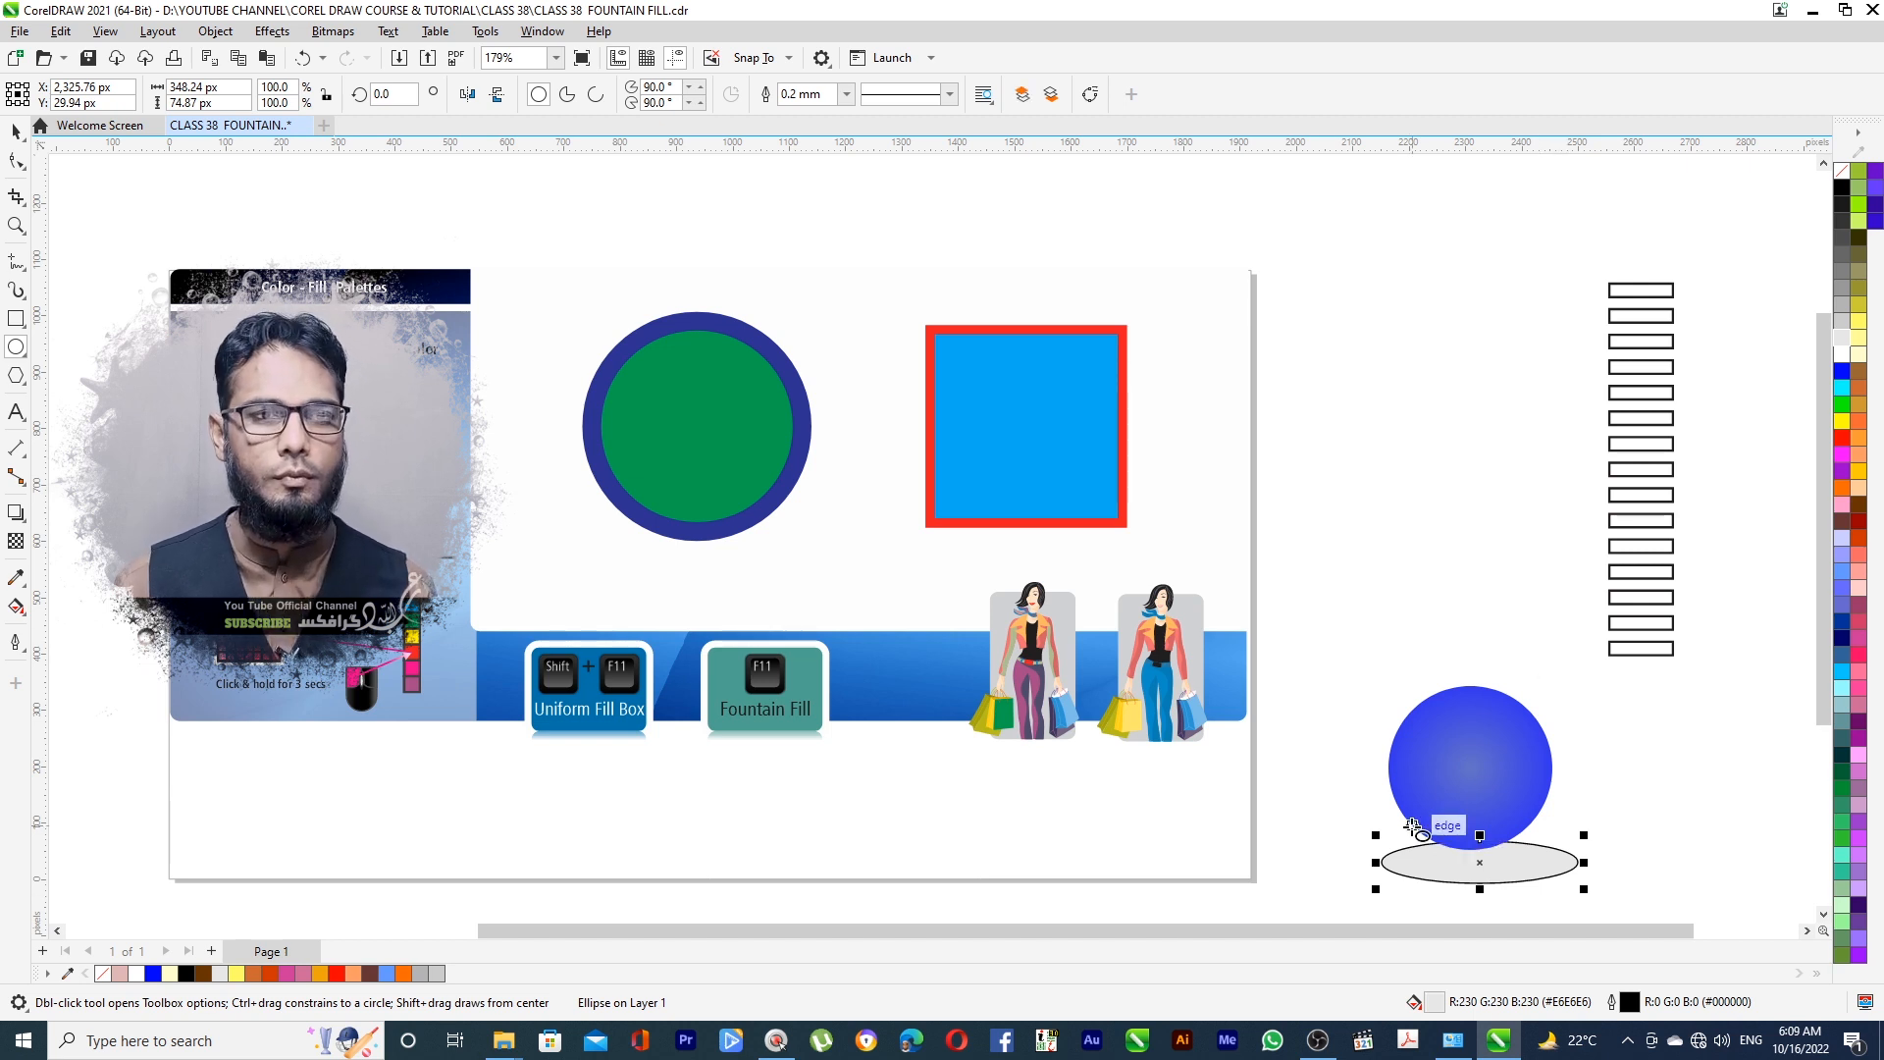
click(845, 93)
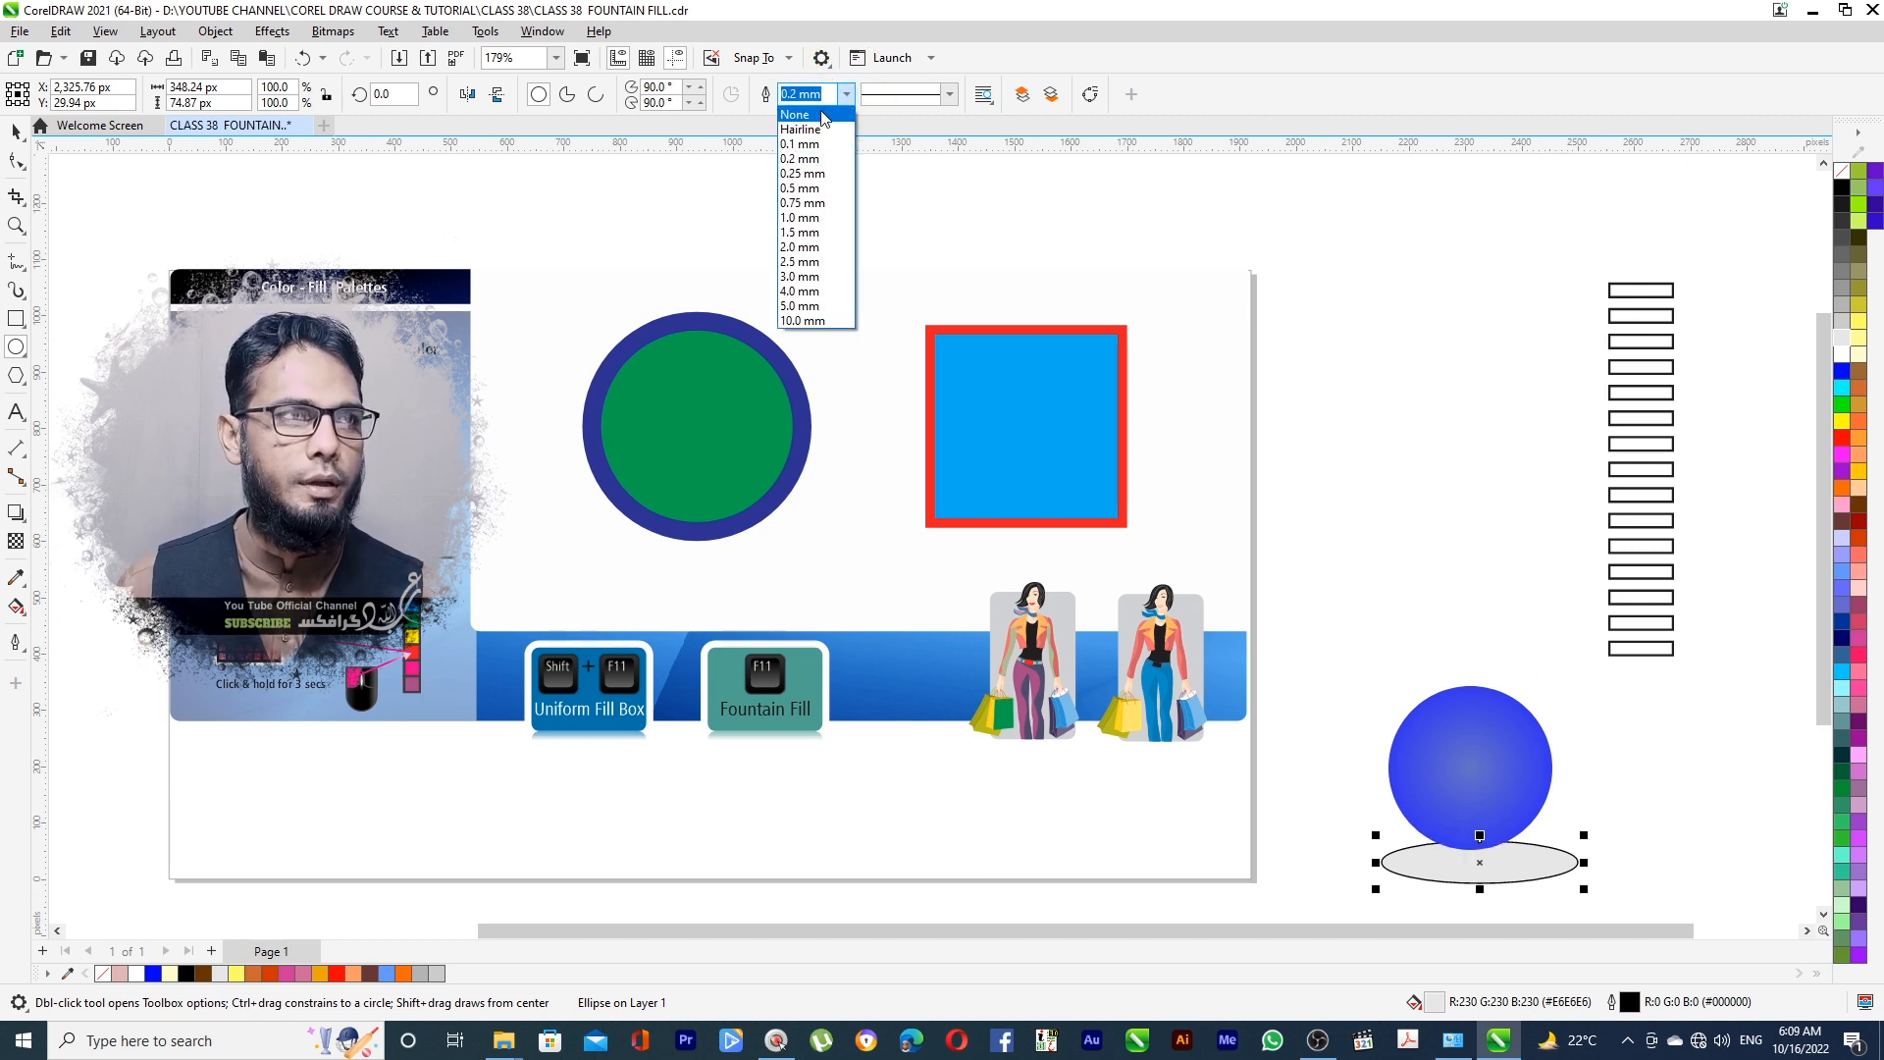
click(797, 115)
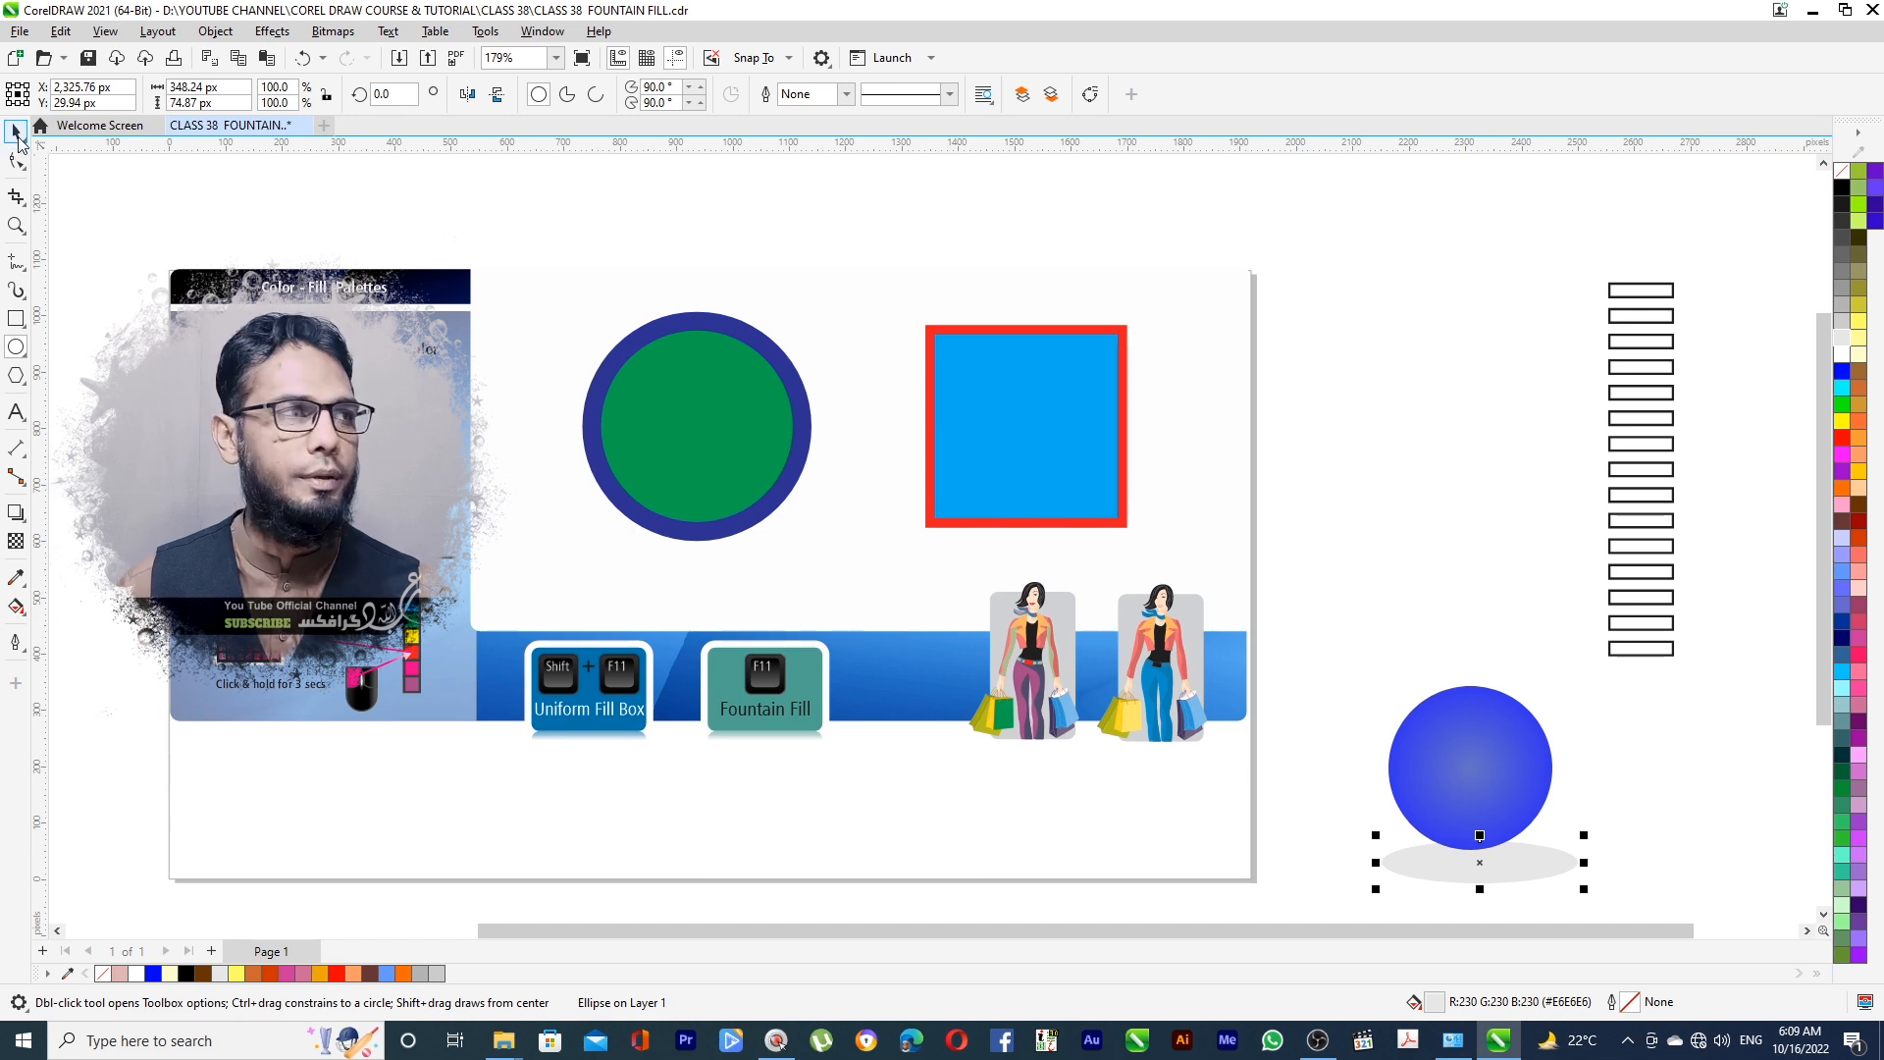
Shift the blue circle down about 14 px so it sits over the grey ellipse like a ball on its shadow
scroll(1480, 889, up, 1)
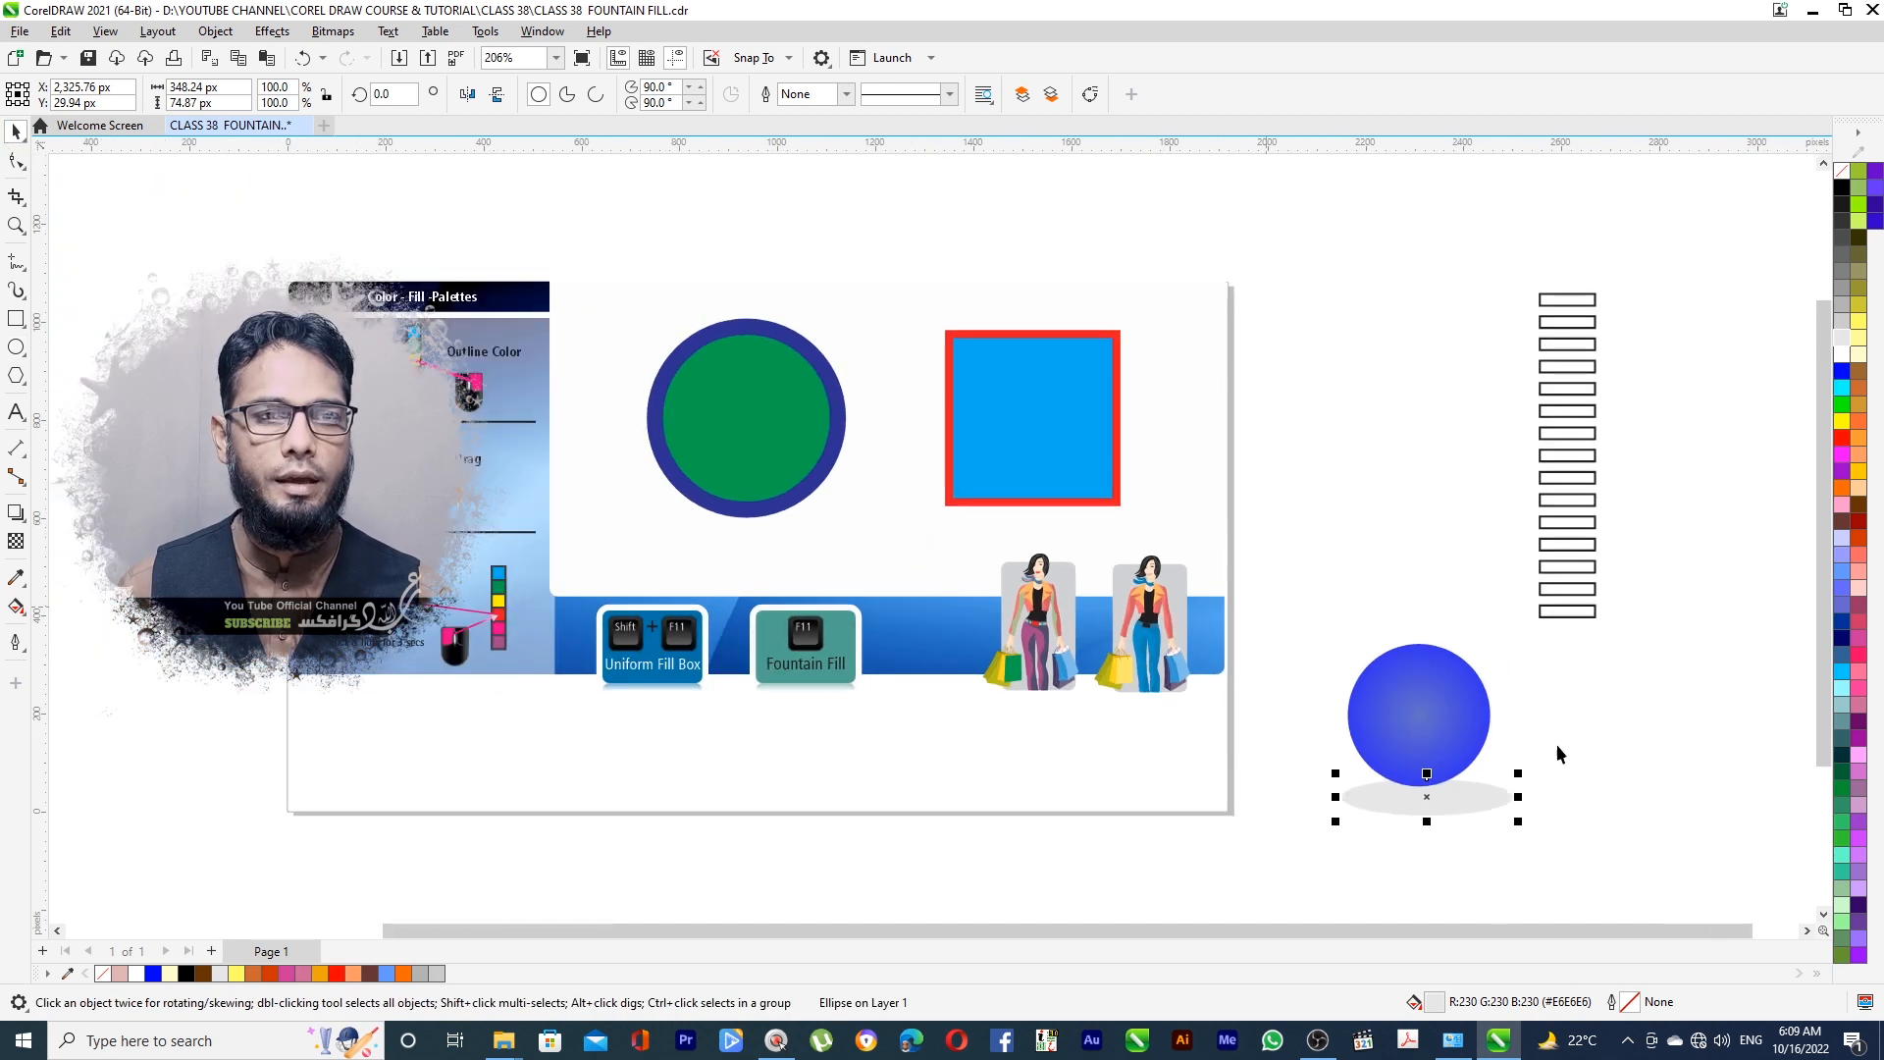
click(1590, 756)
click(1433, 745)
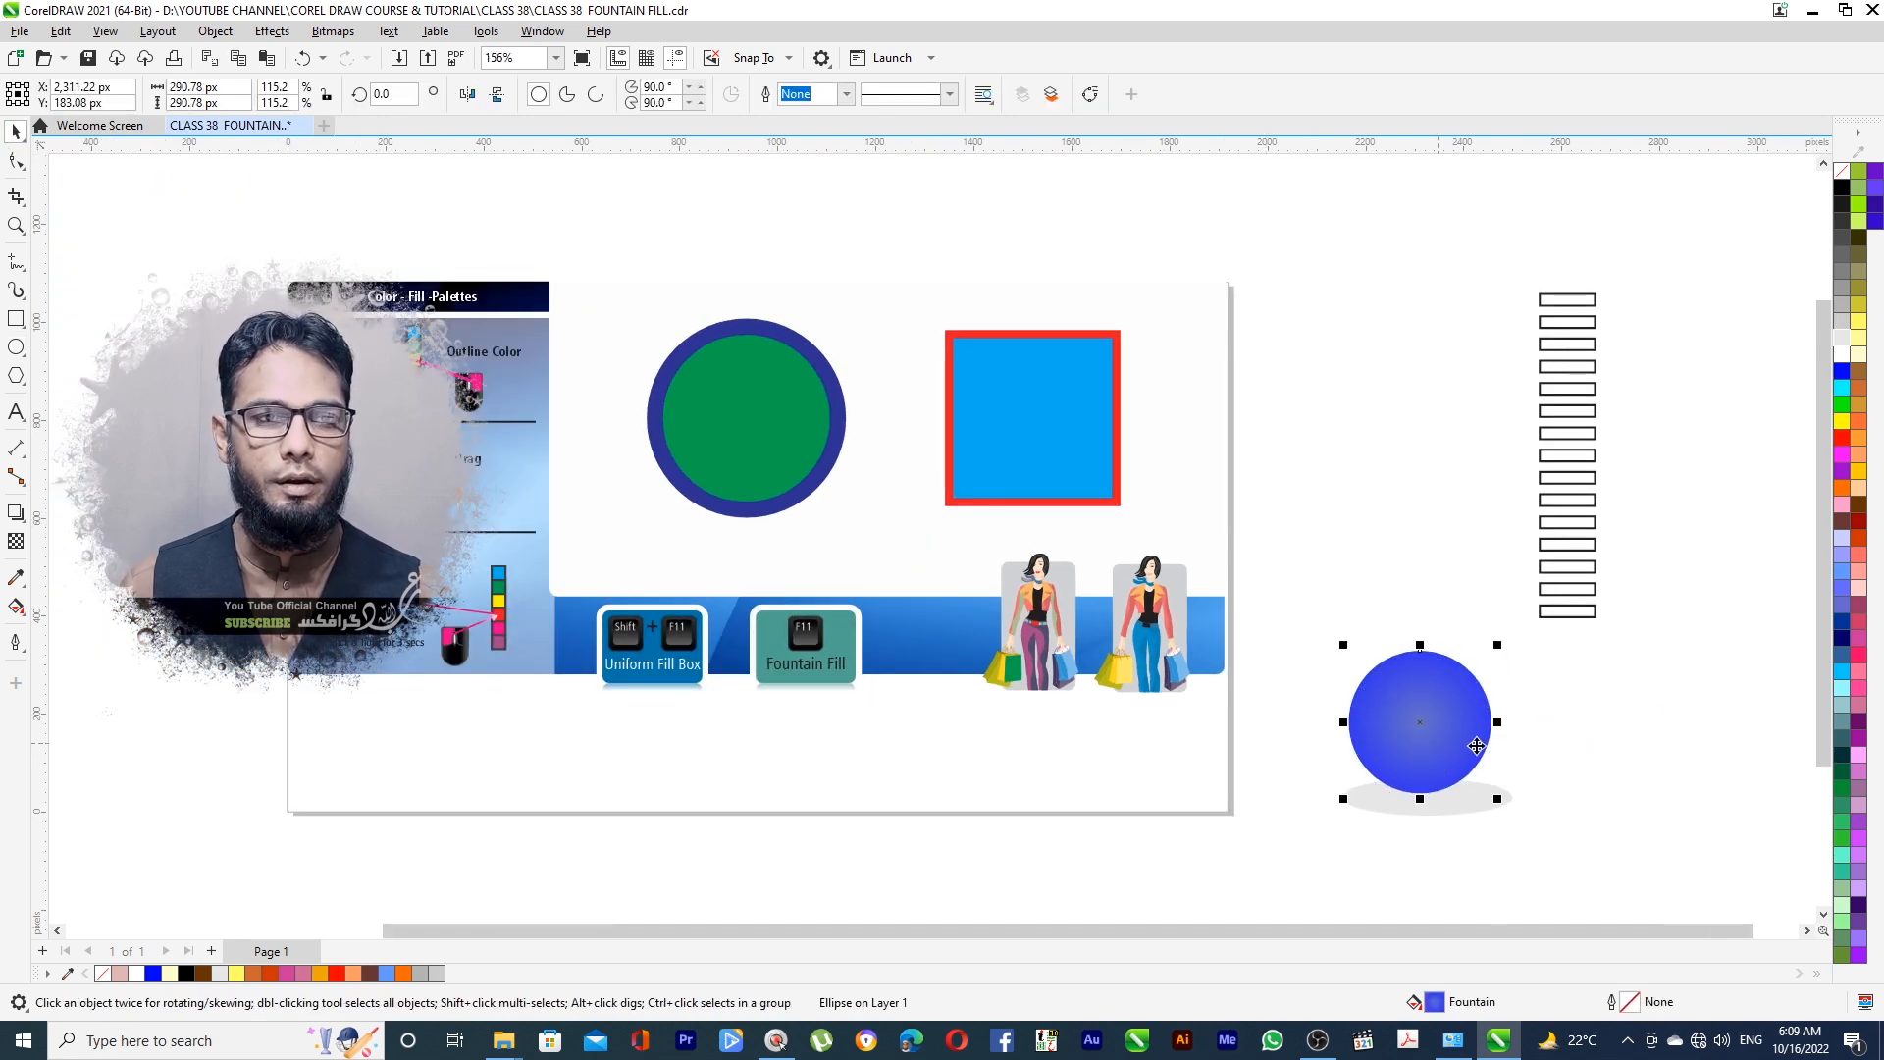
click(1580, 742)
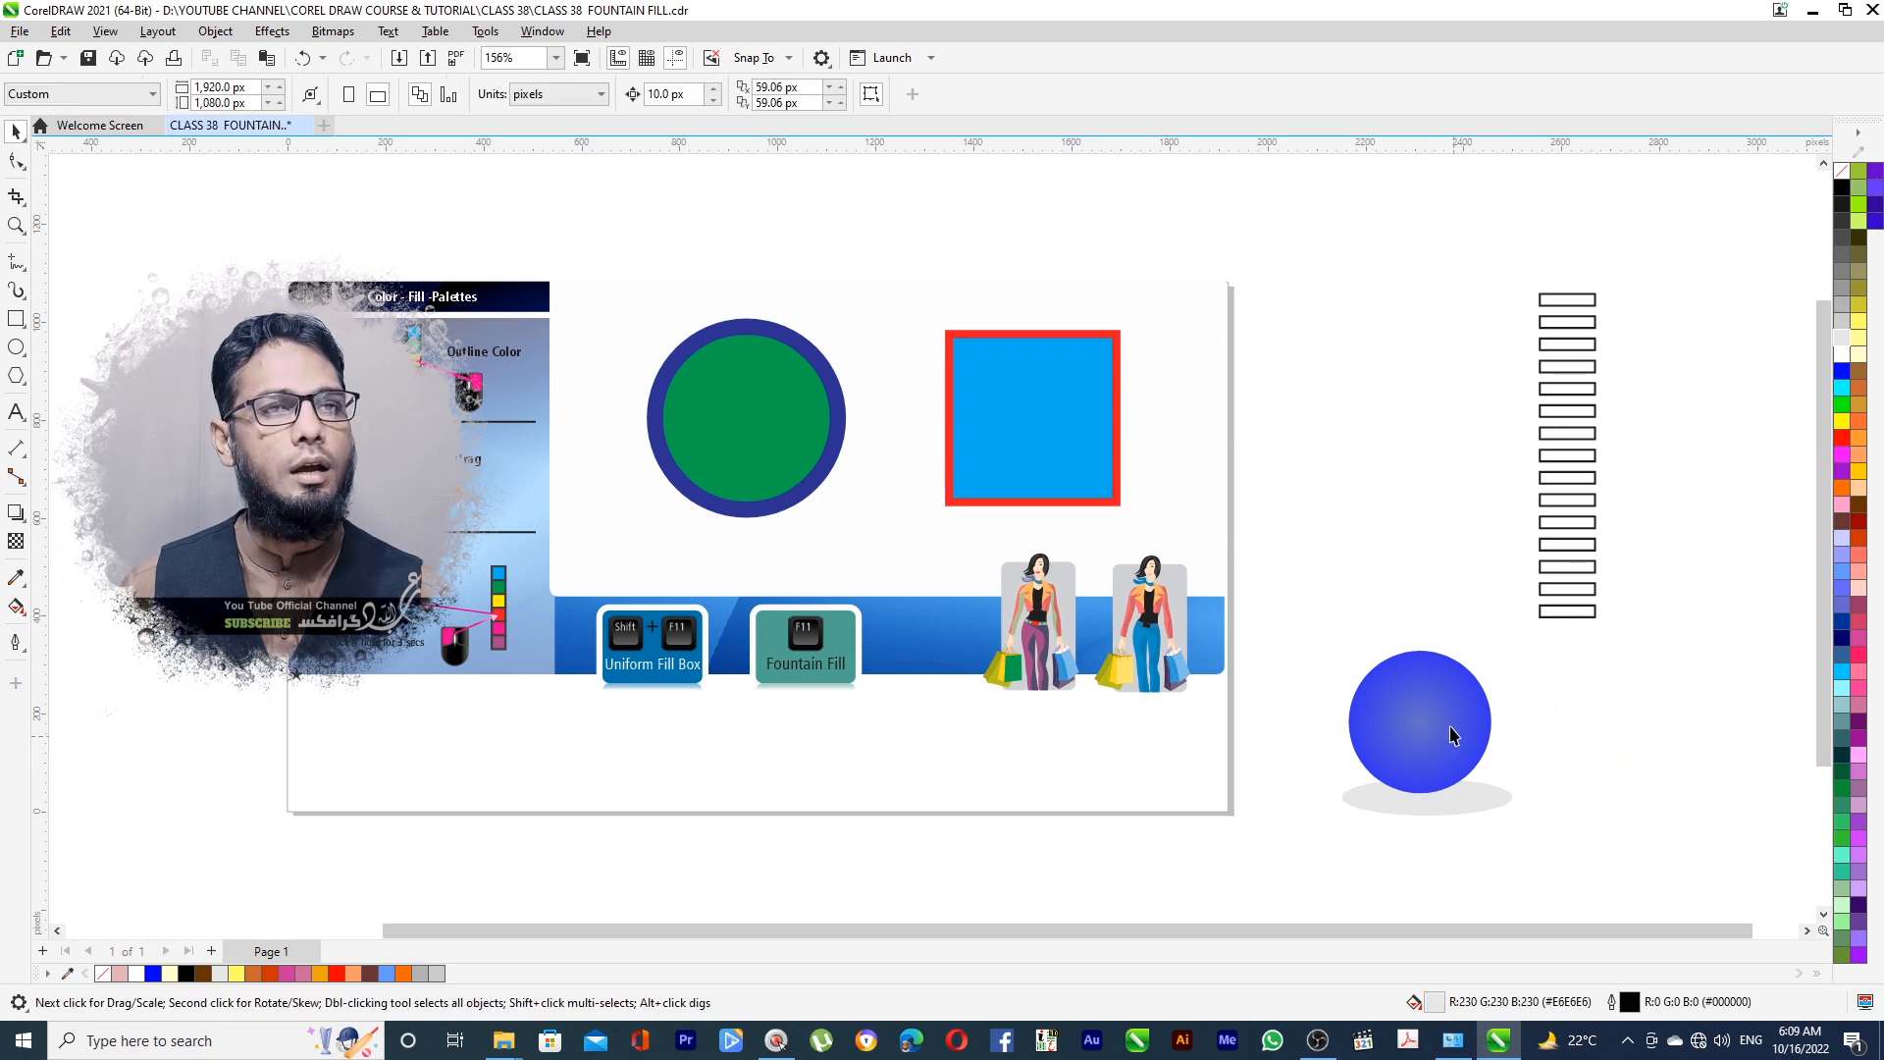
Fill the grouped stack of small rectangles with red #FF0000 and give it a linear fountain fill
scroll(1578, 334, up, 1)
click(1580, 432)
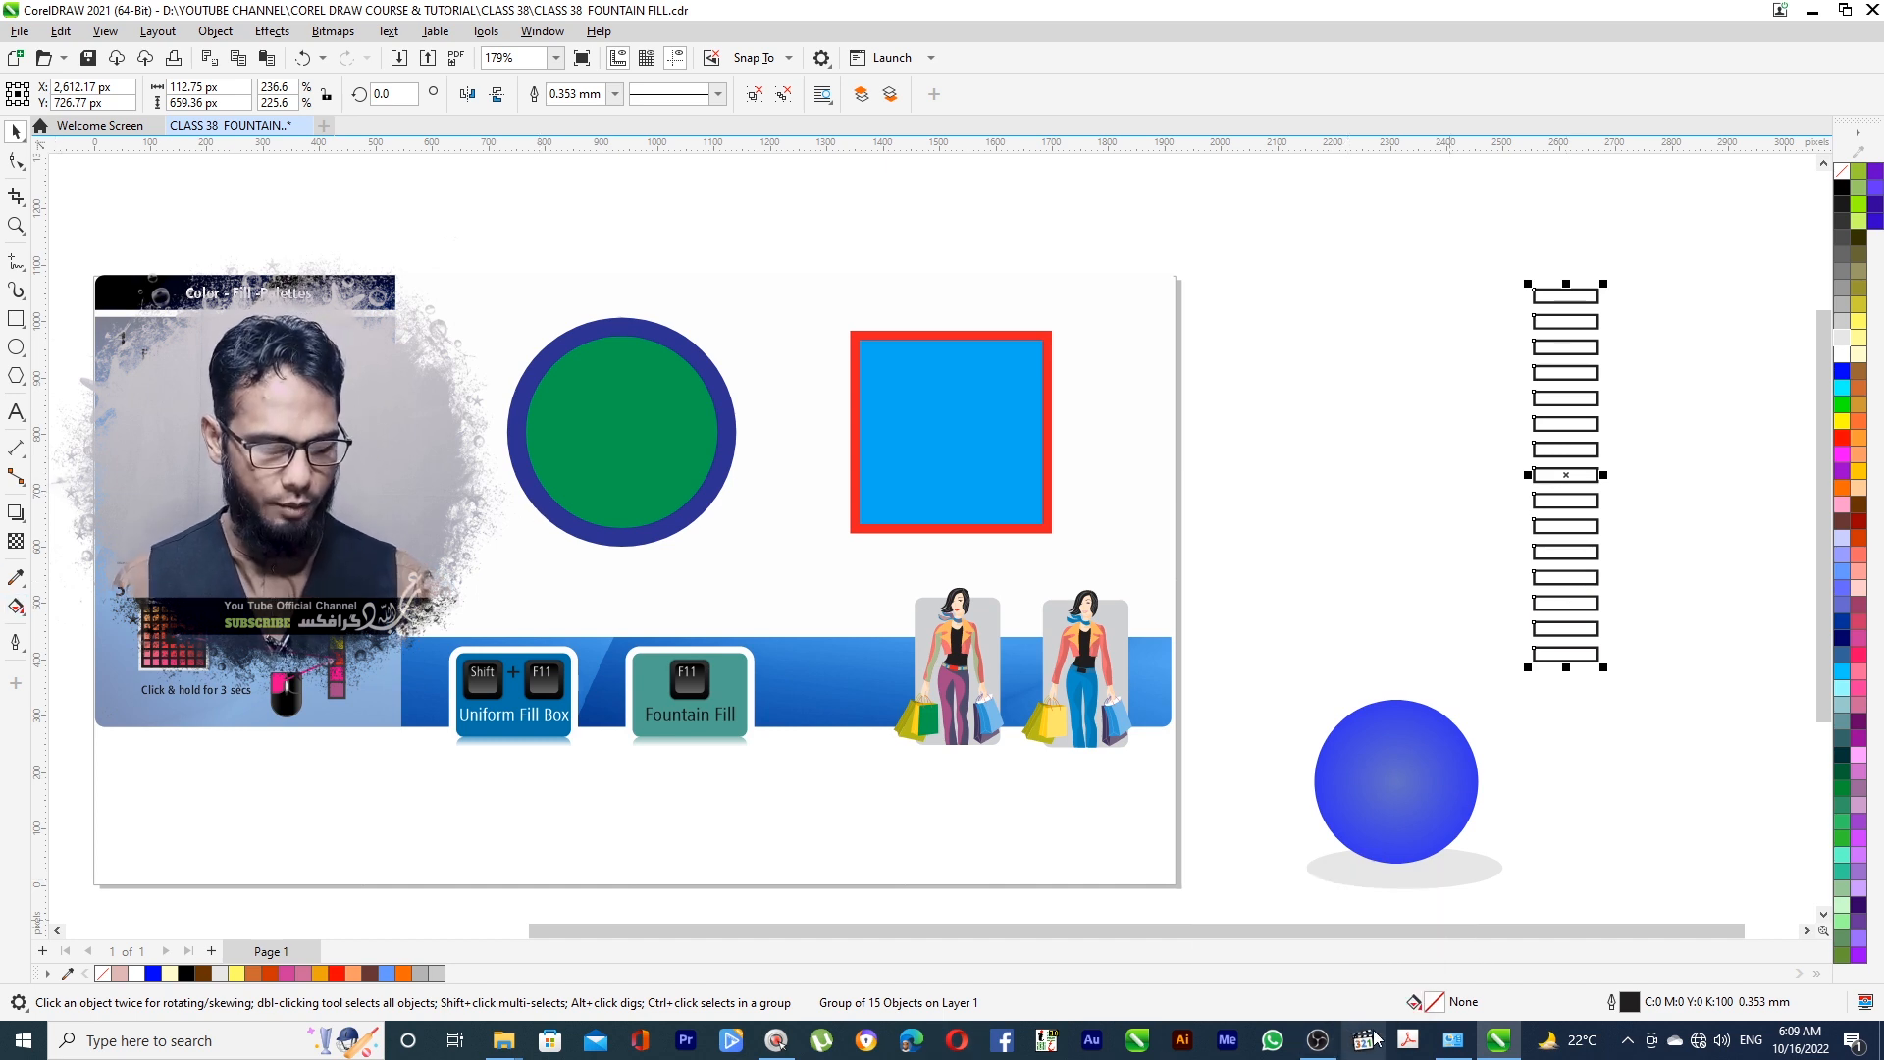
click(1843, 438)
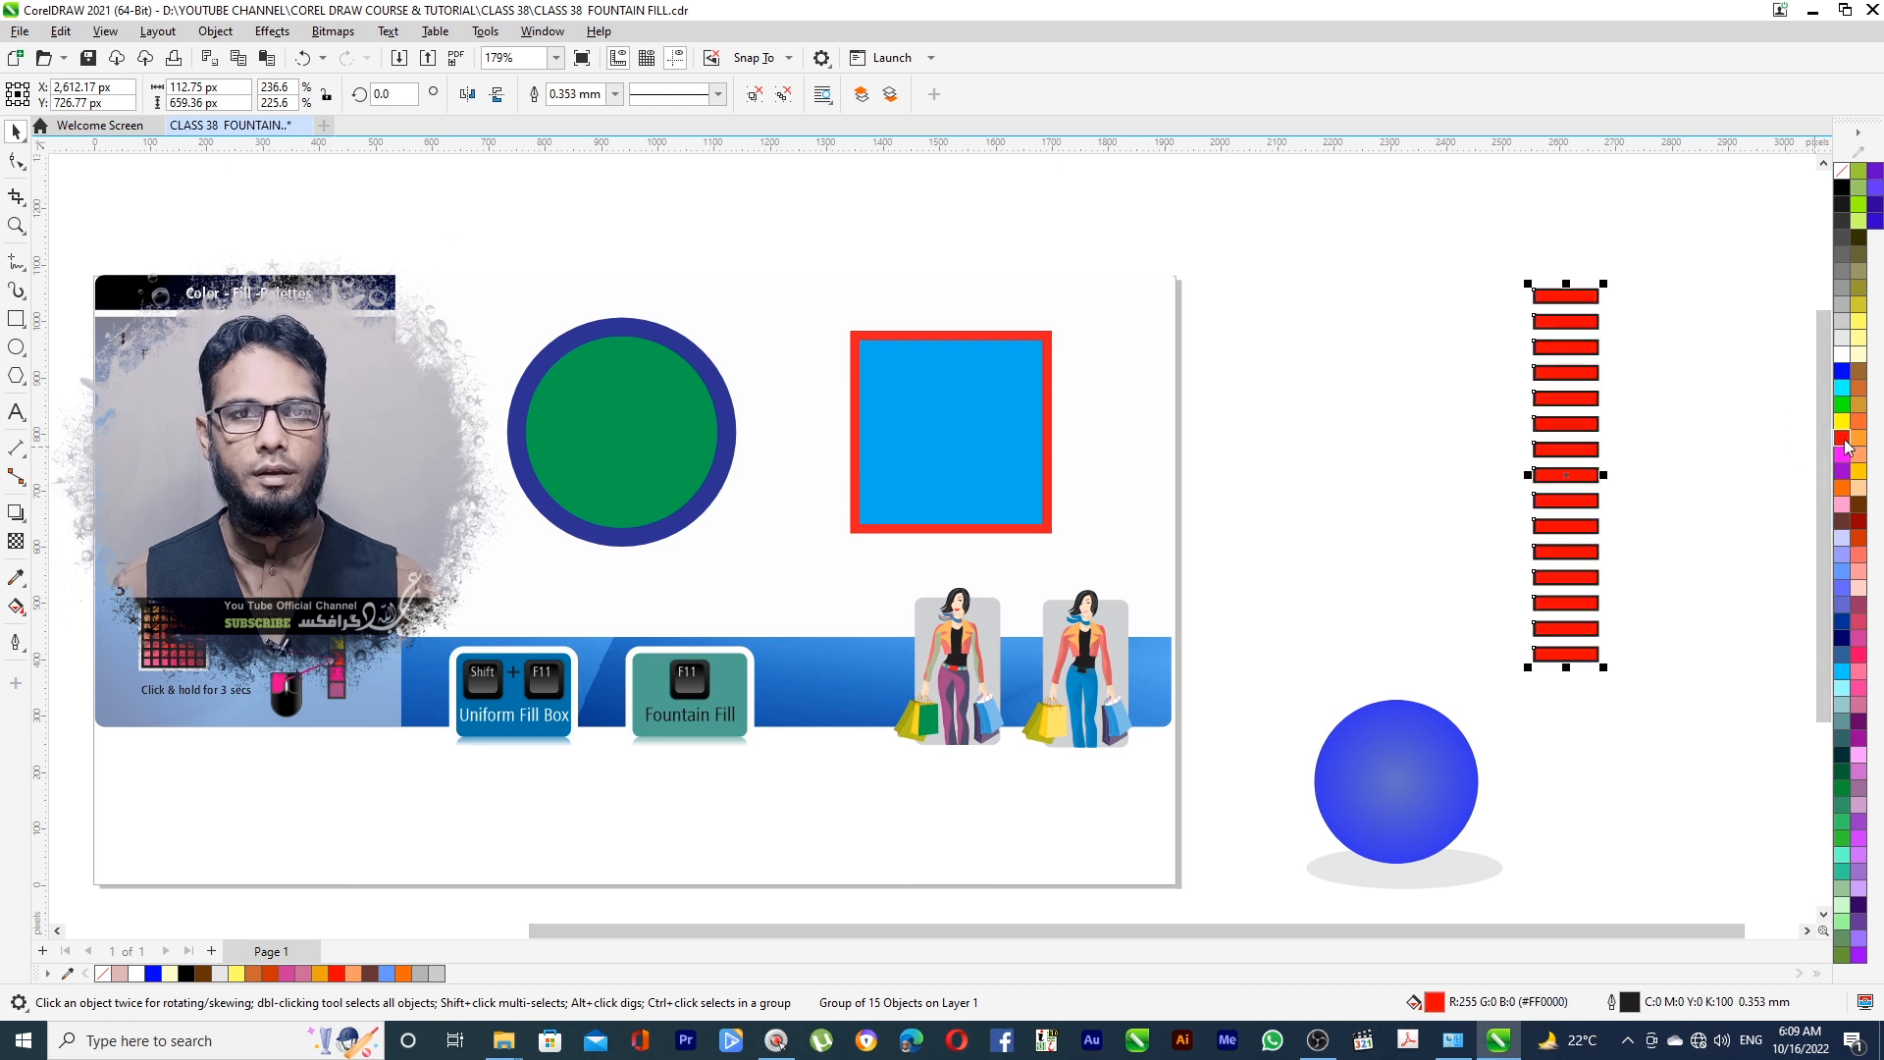
key(F11)
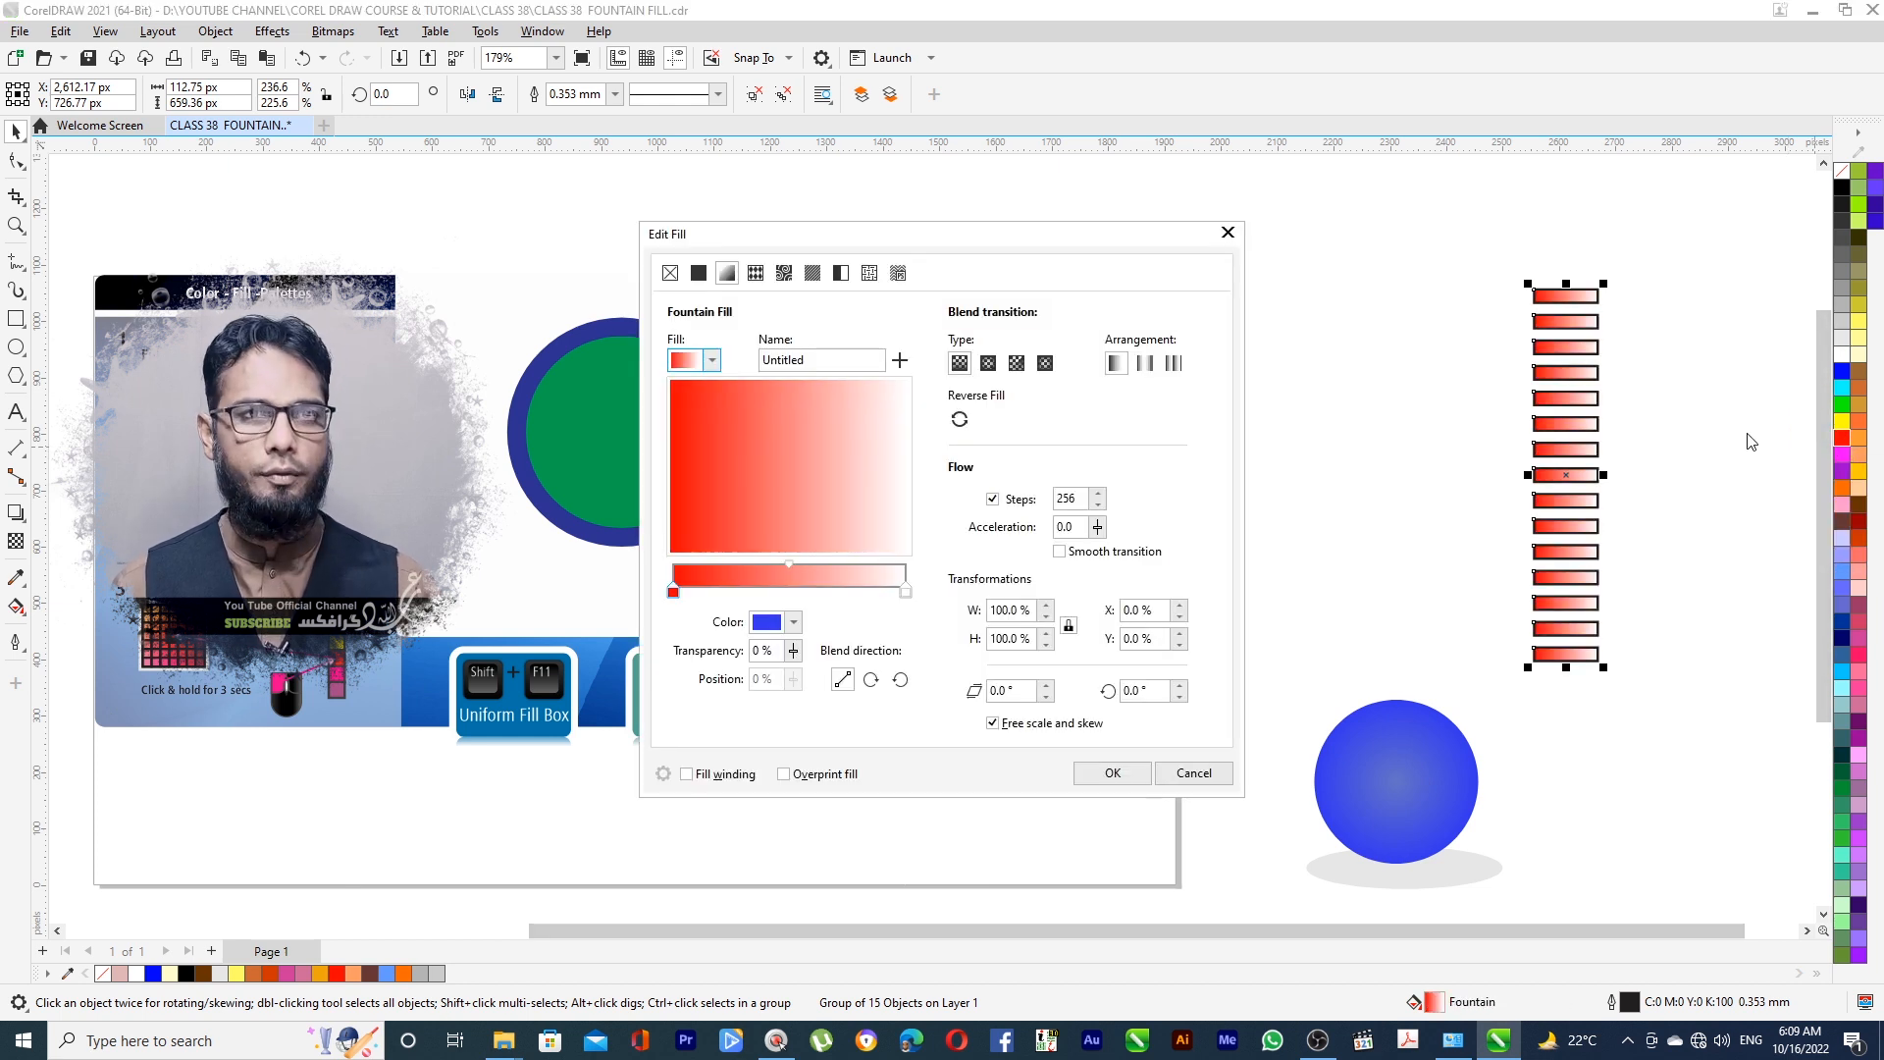
click(959, 363)
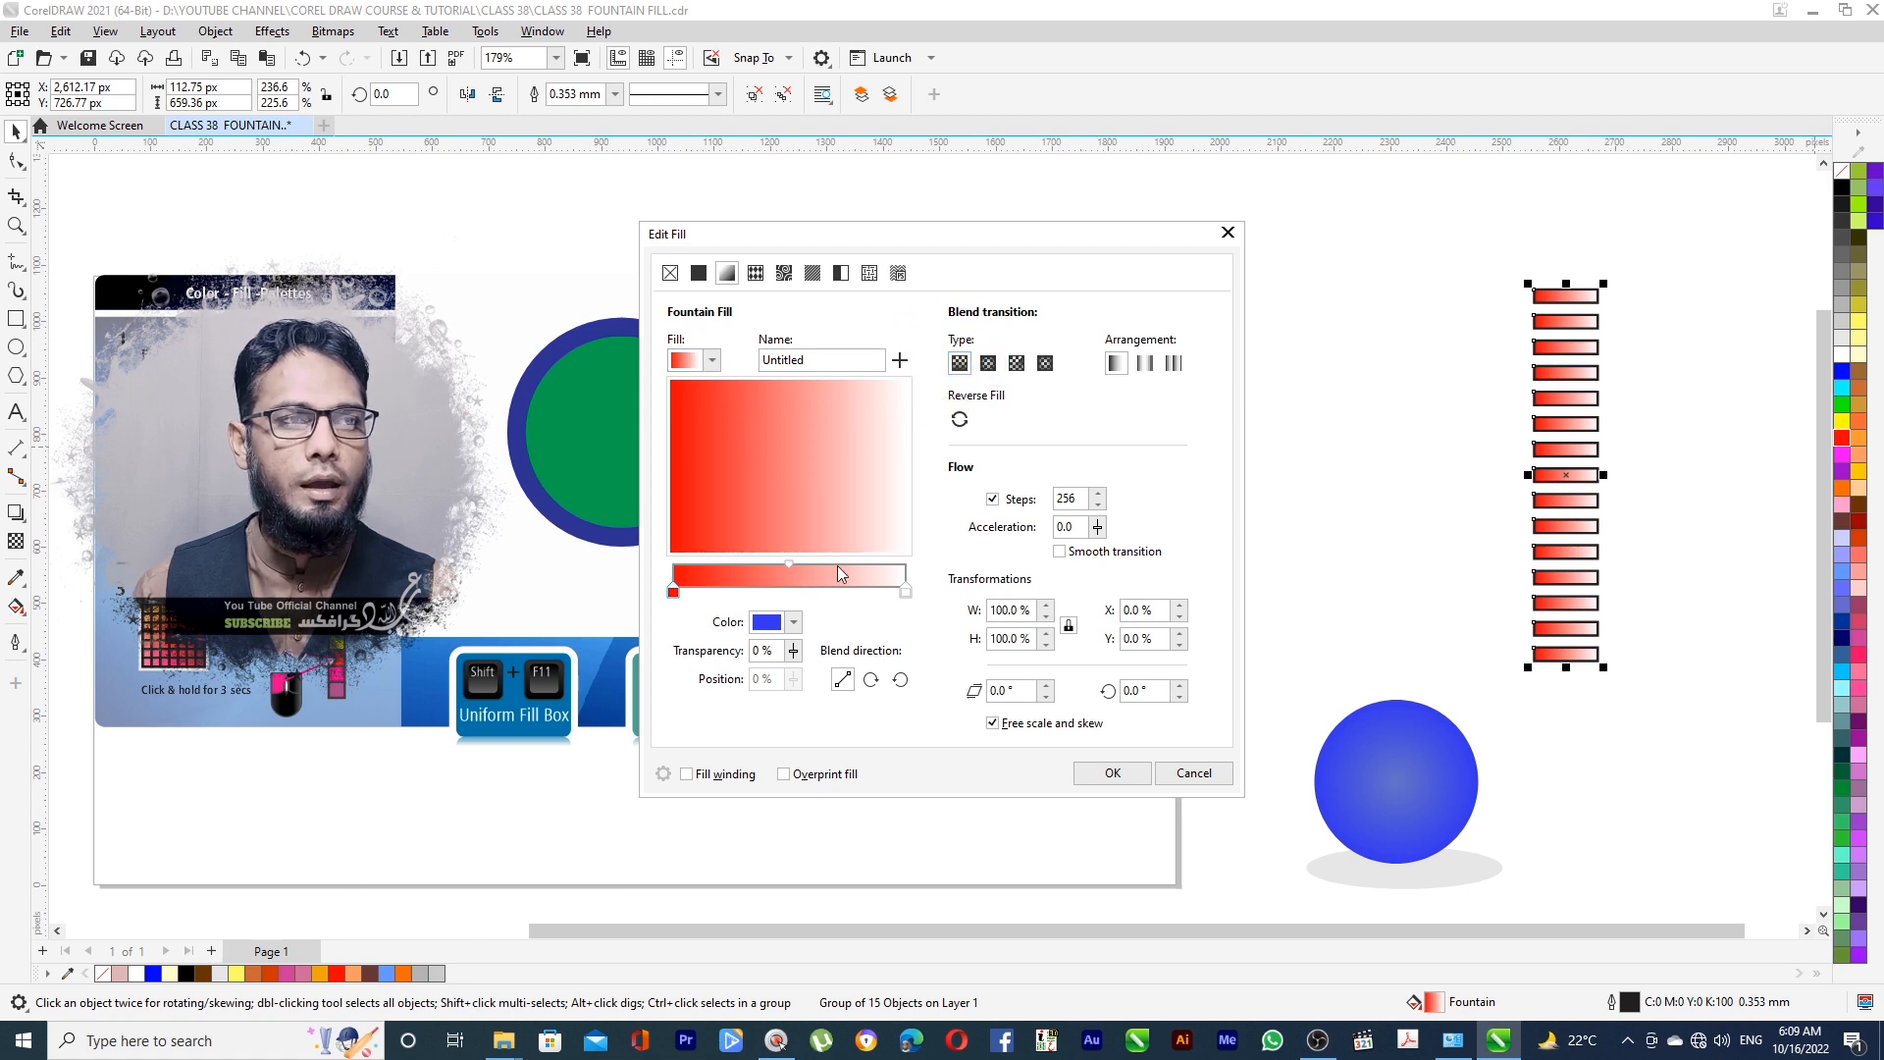
Change the end node of the rectangles' gradient from white to light red, #F57A7A
click(905, 591)
click(771, 622)
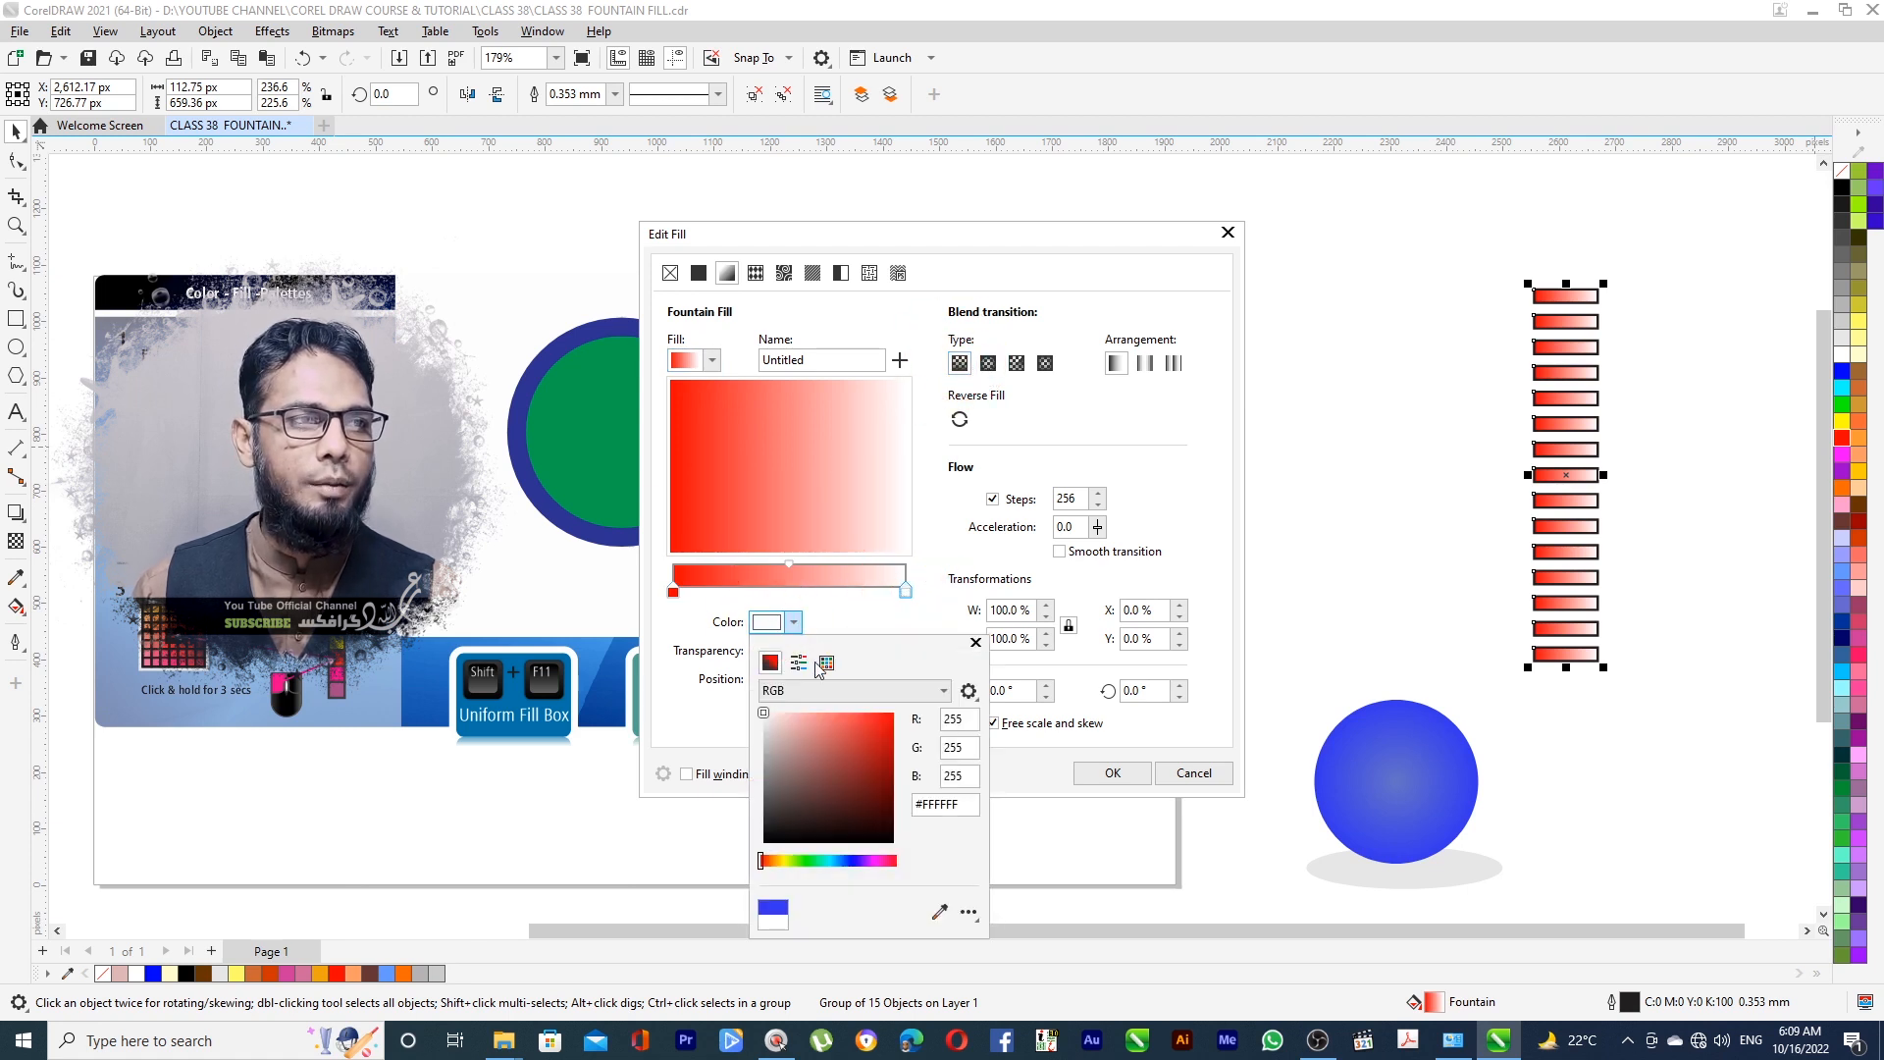
drag(827, 731, 828, 717)
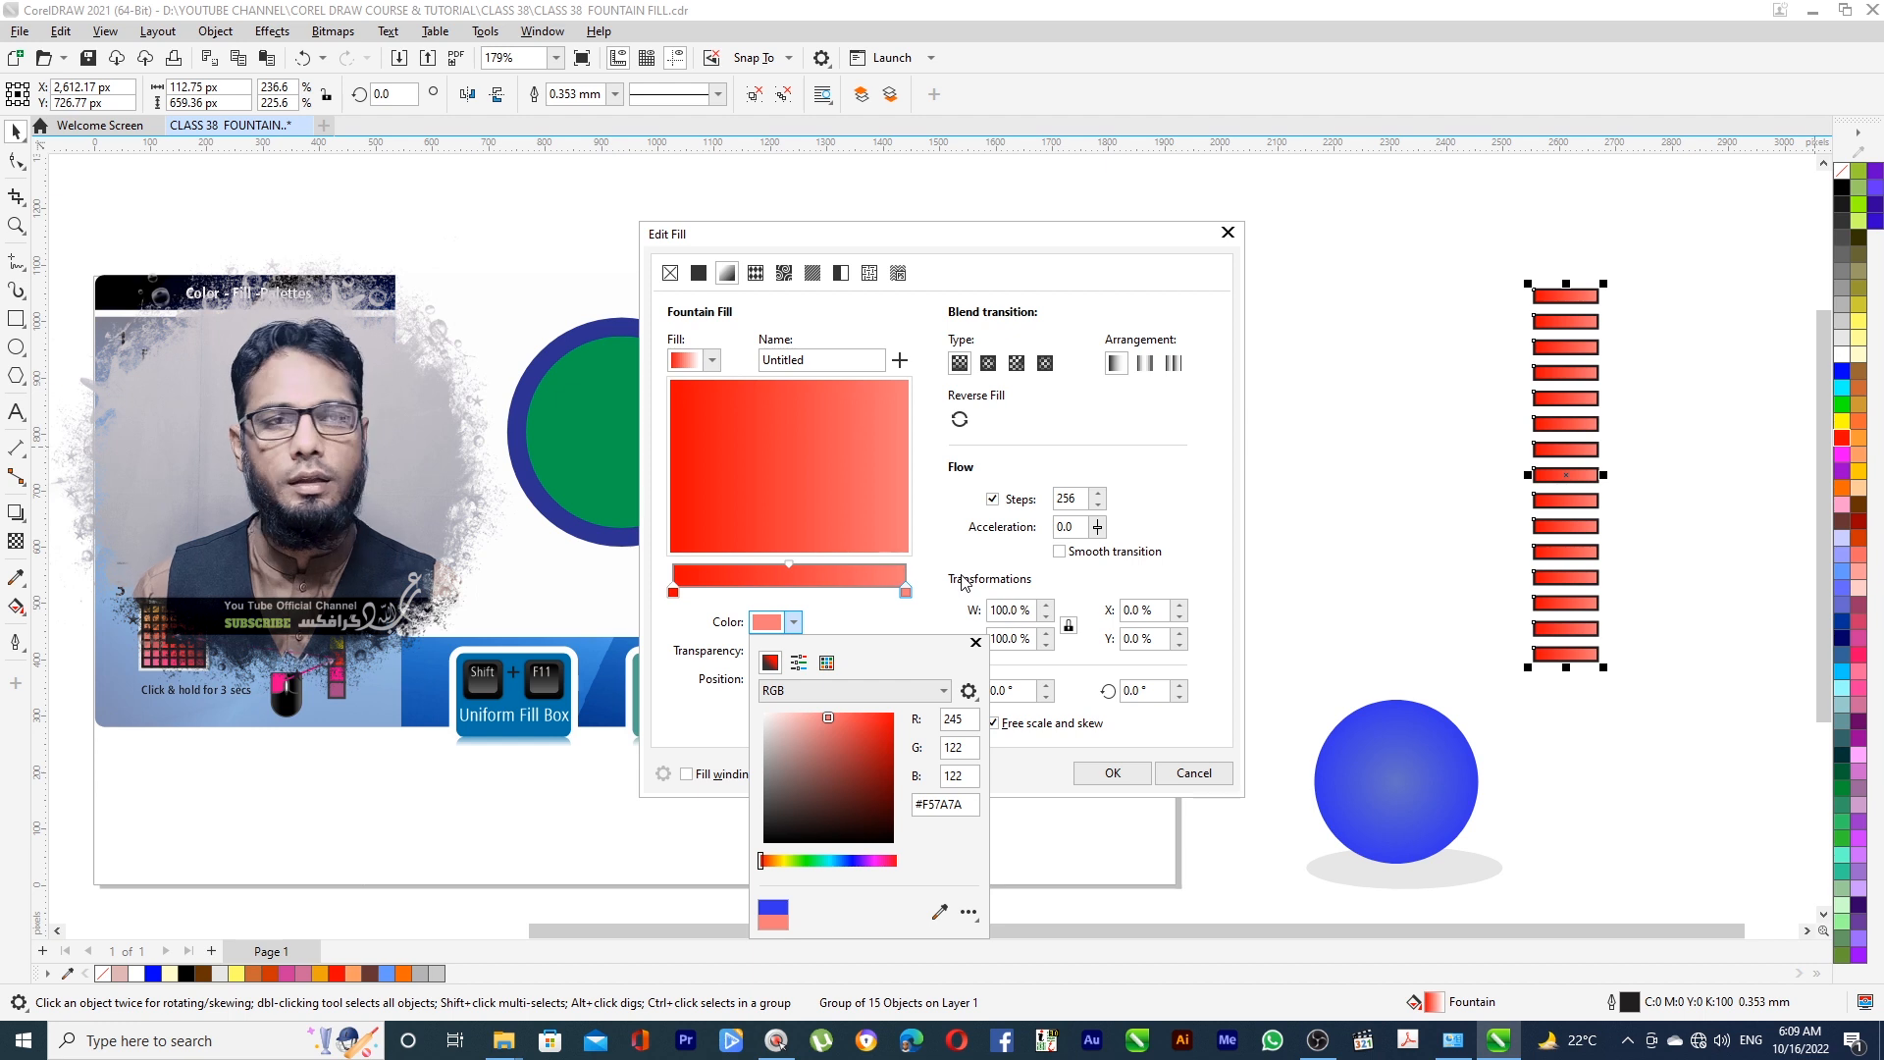
Add an intermediate node at 45% of the red gradient and colour it black, #000000
click(805, 582)
double_click(777, 579)
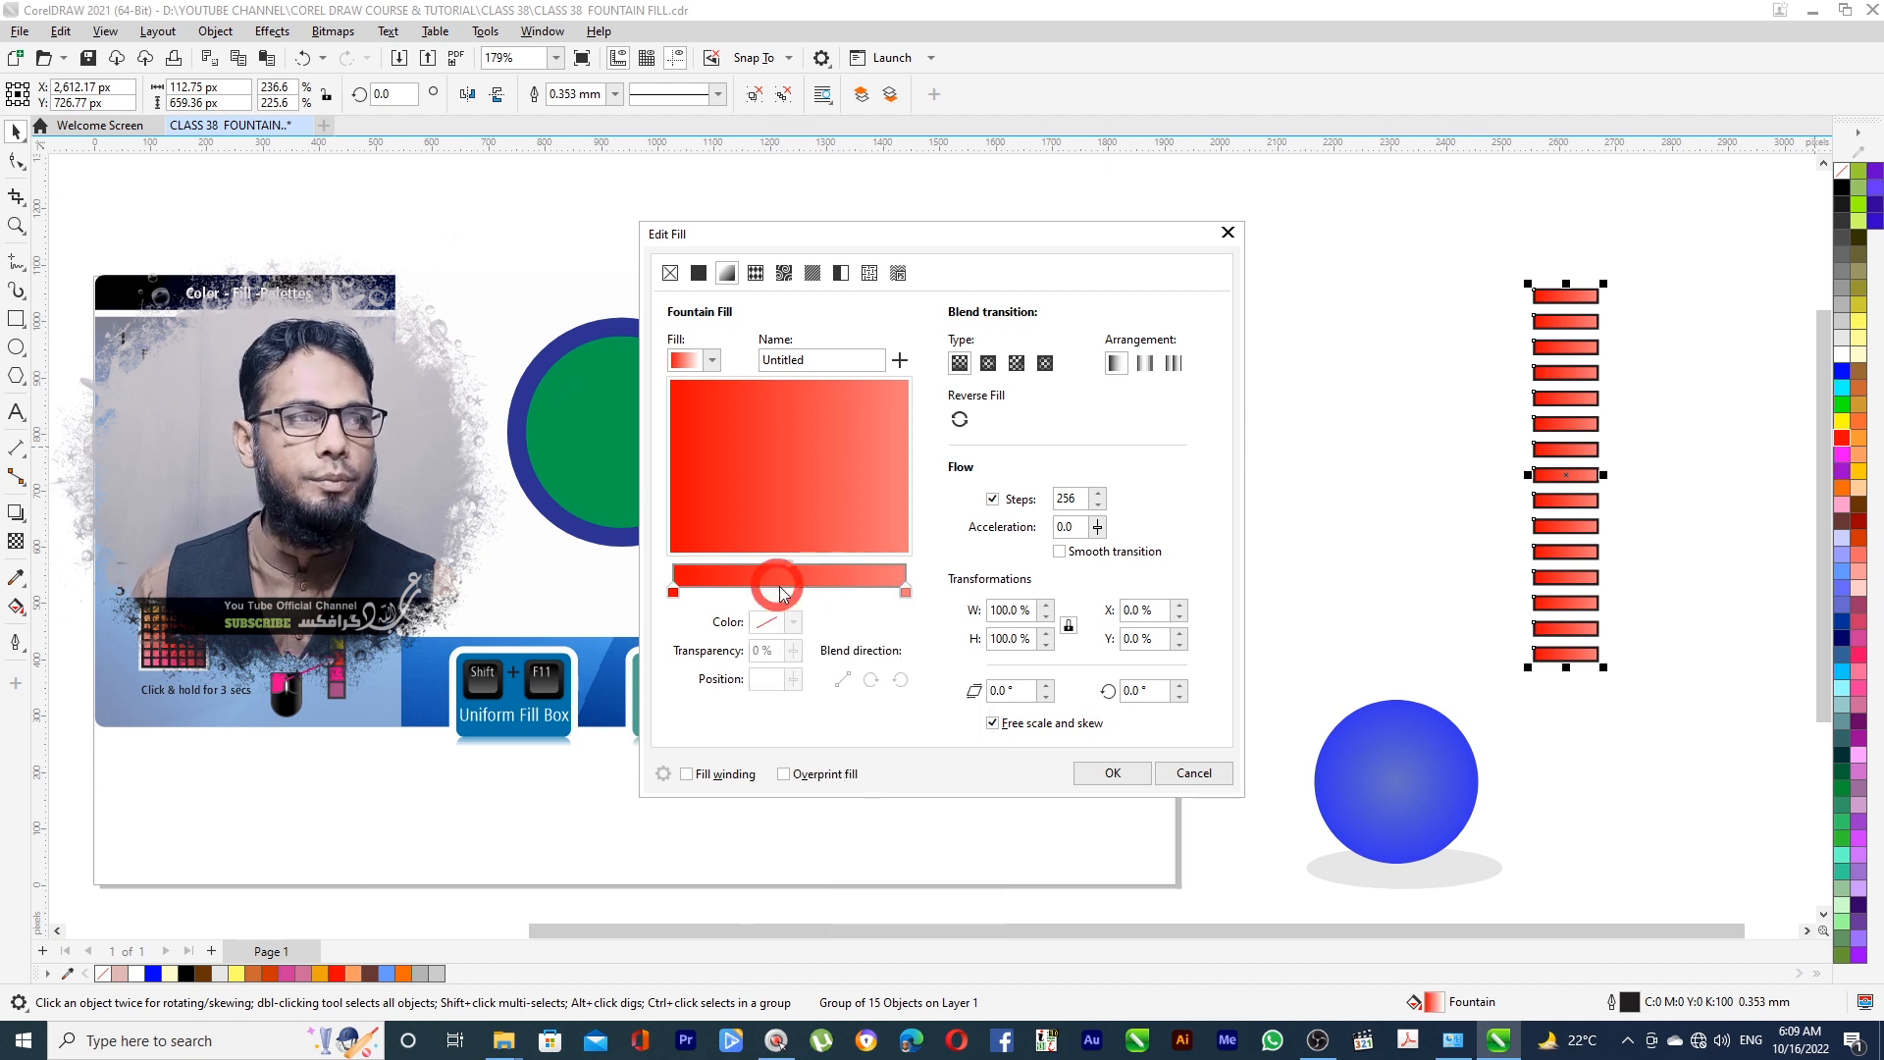
click(765, 622)
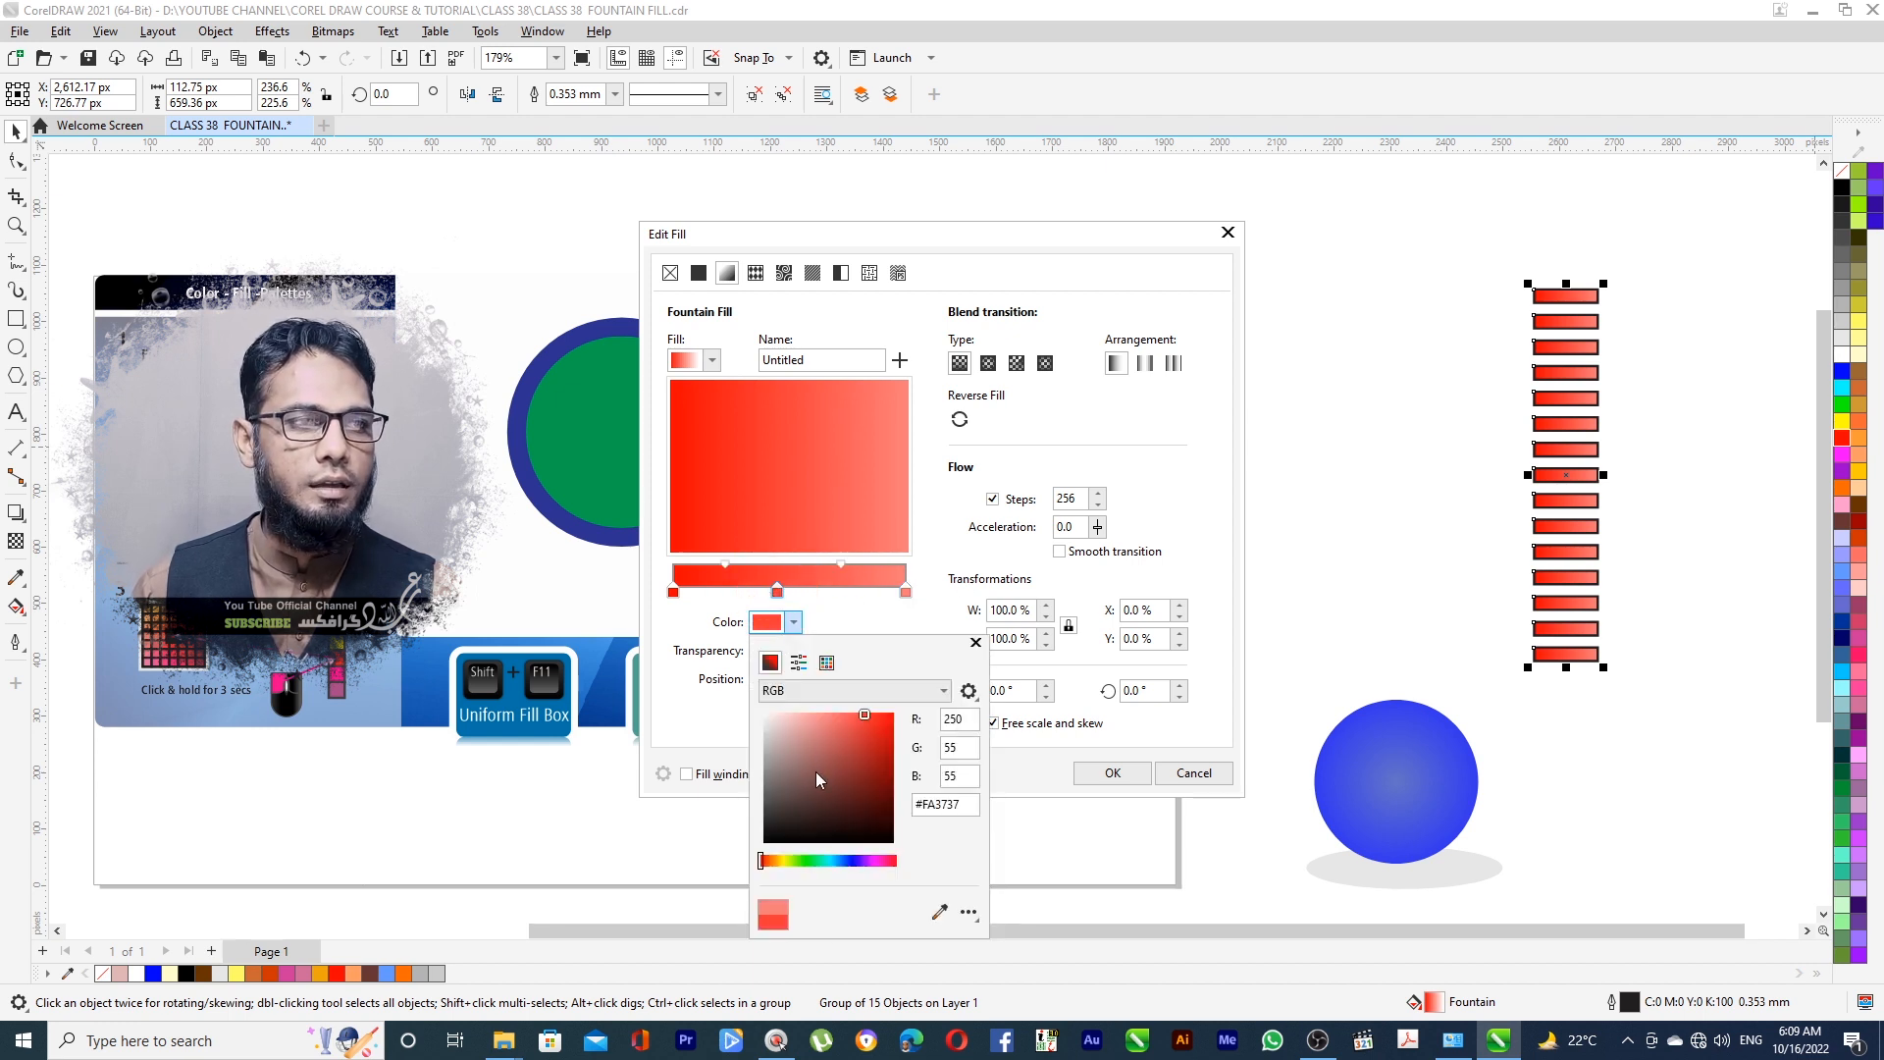
click(763, 843)
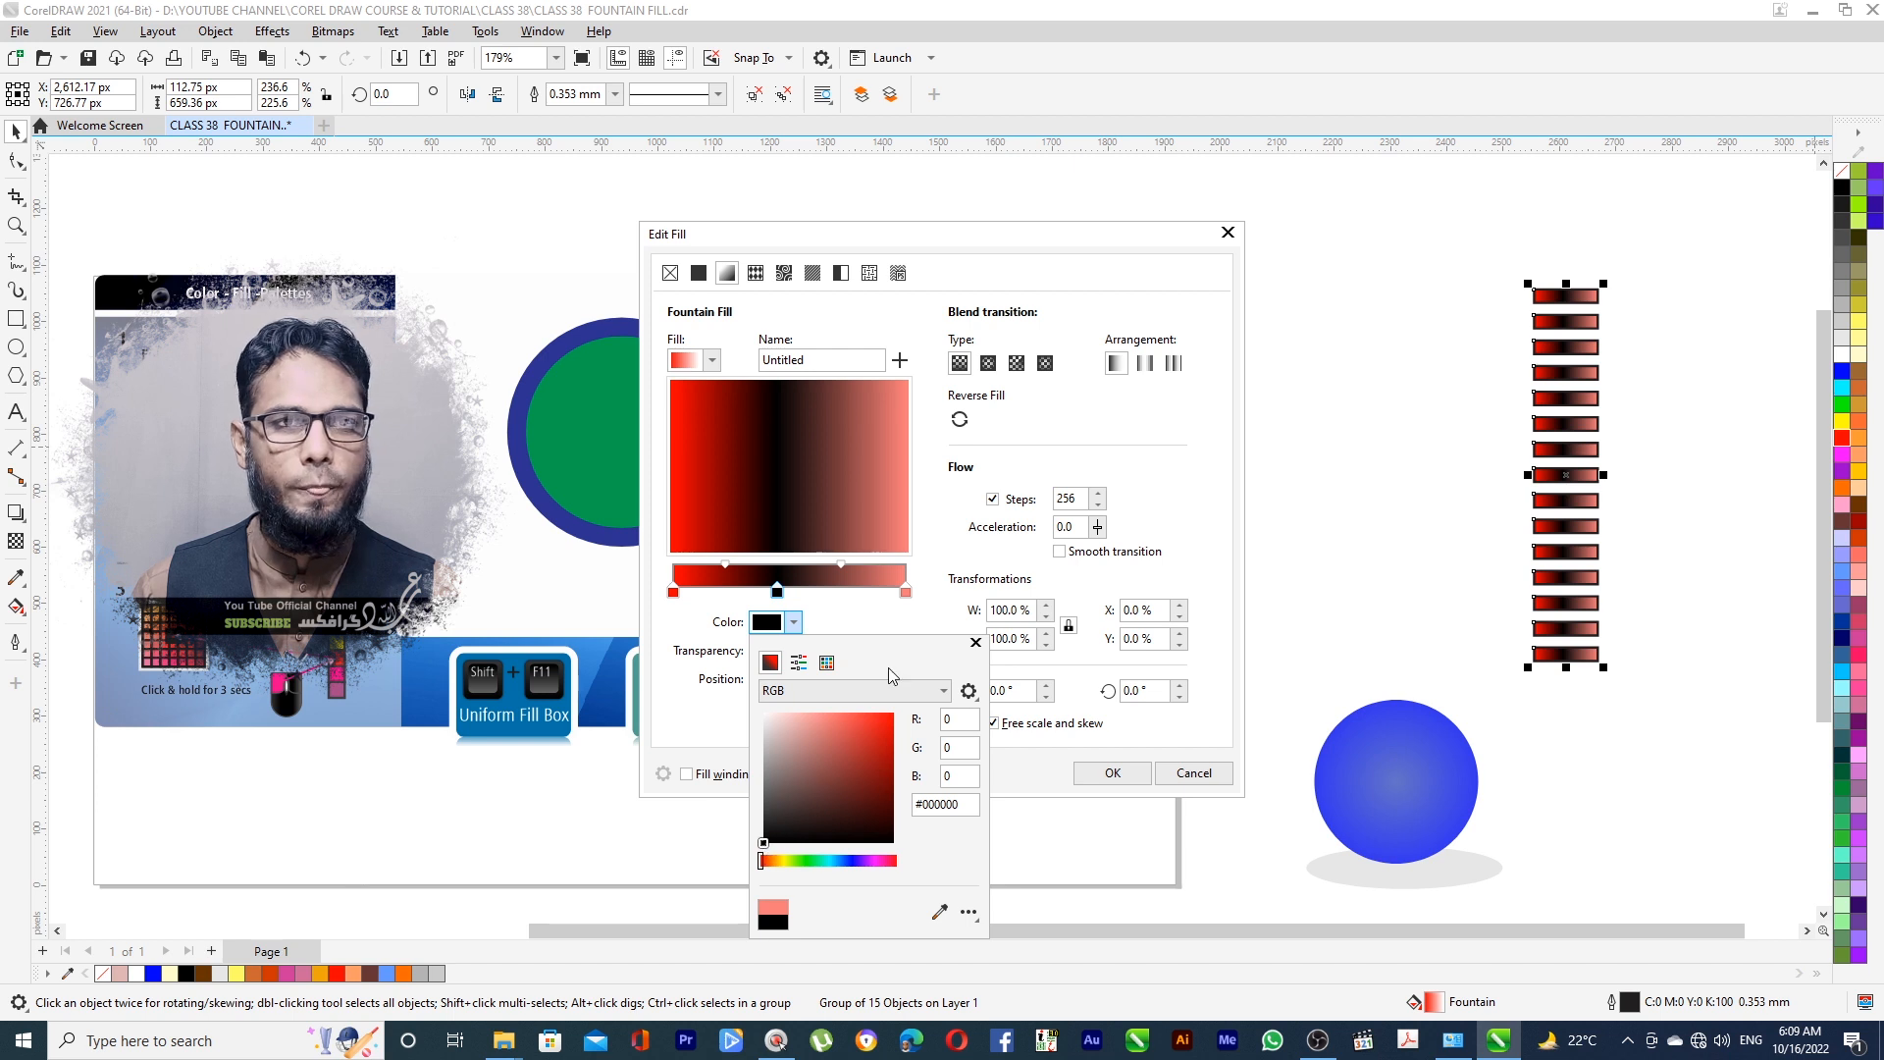
click(929, 585)
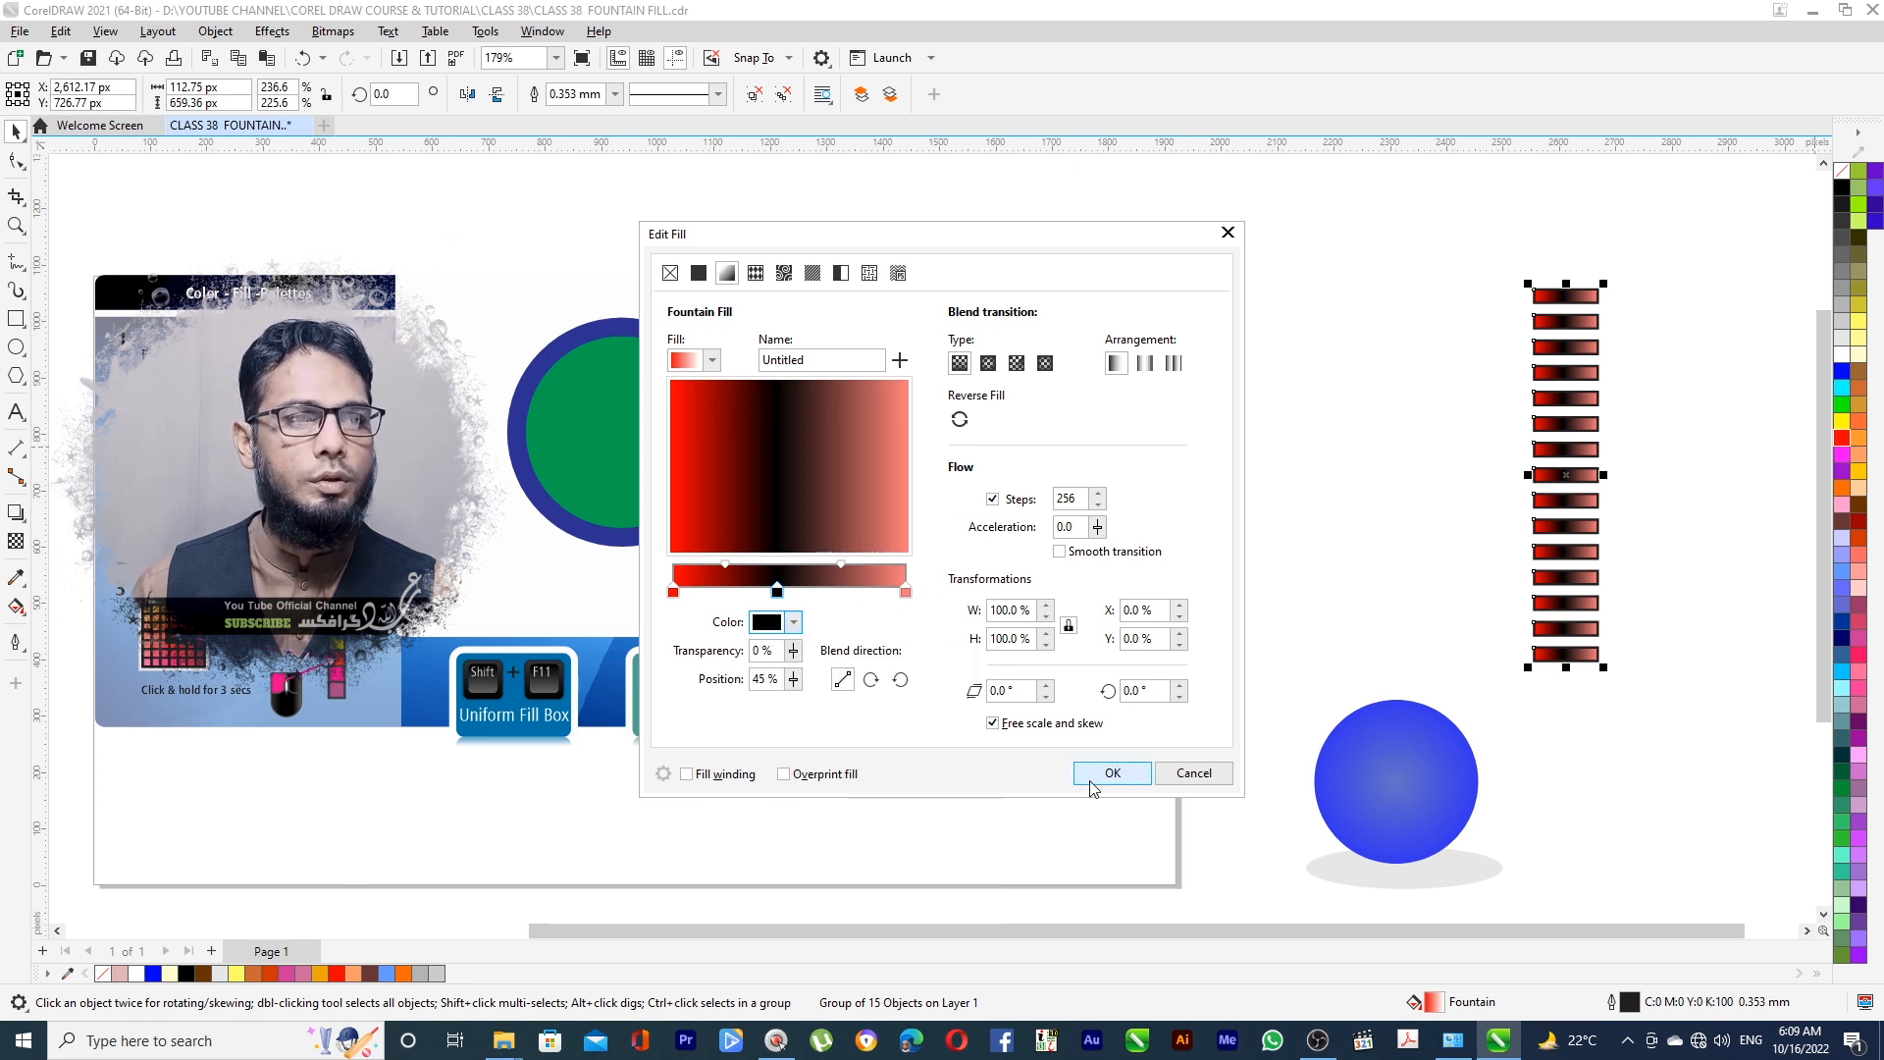
Try the other fill arrangements, return to the default arrangement and apply the fountain fill to the rectangles
click(1173, 364)
click(1143, 363)
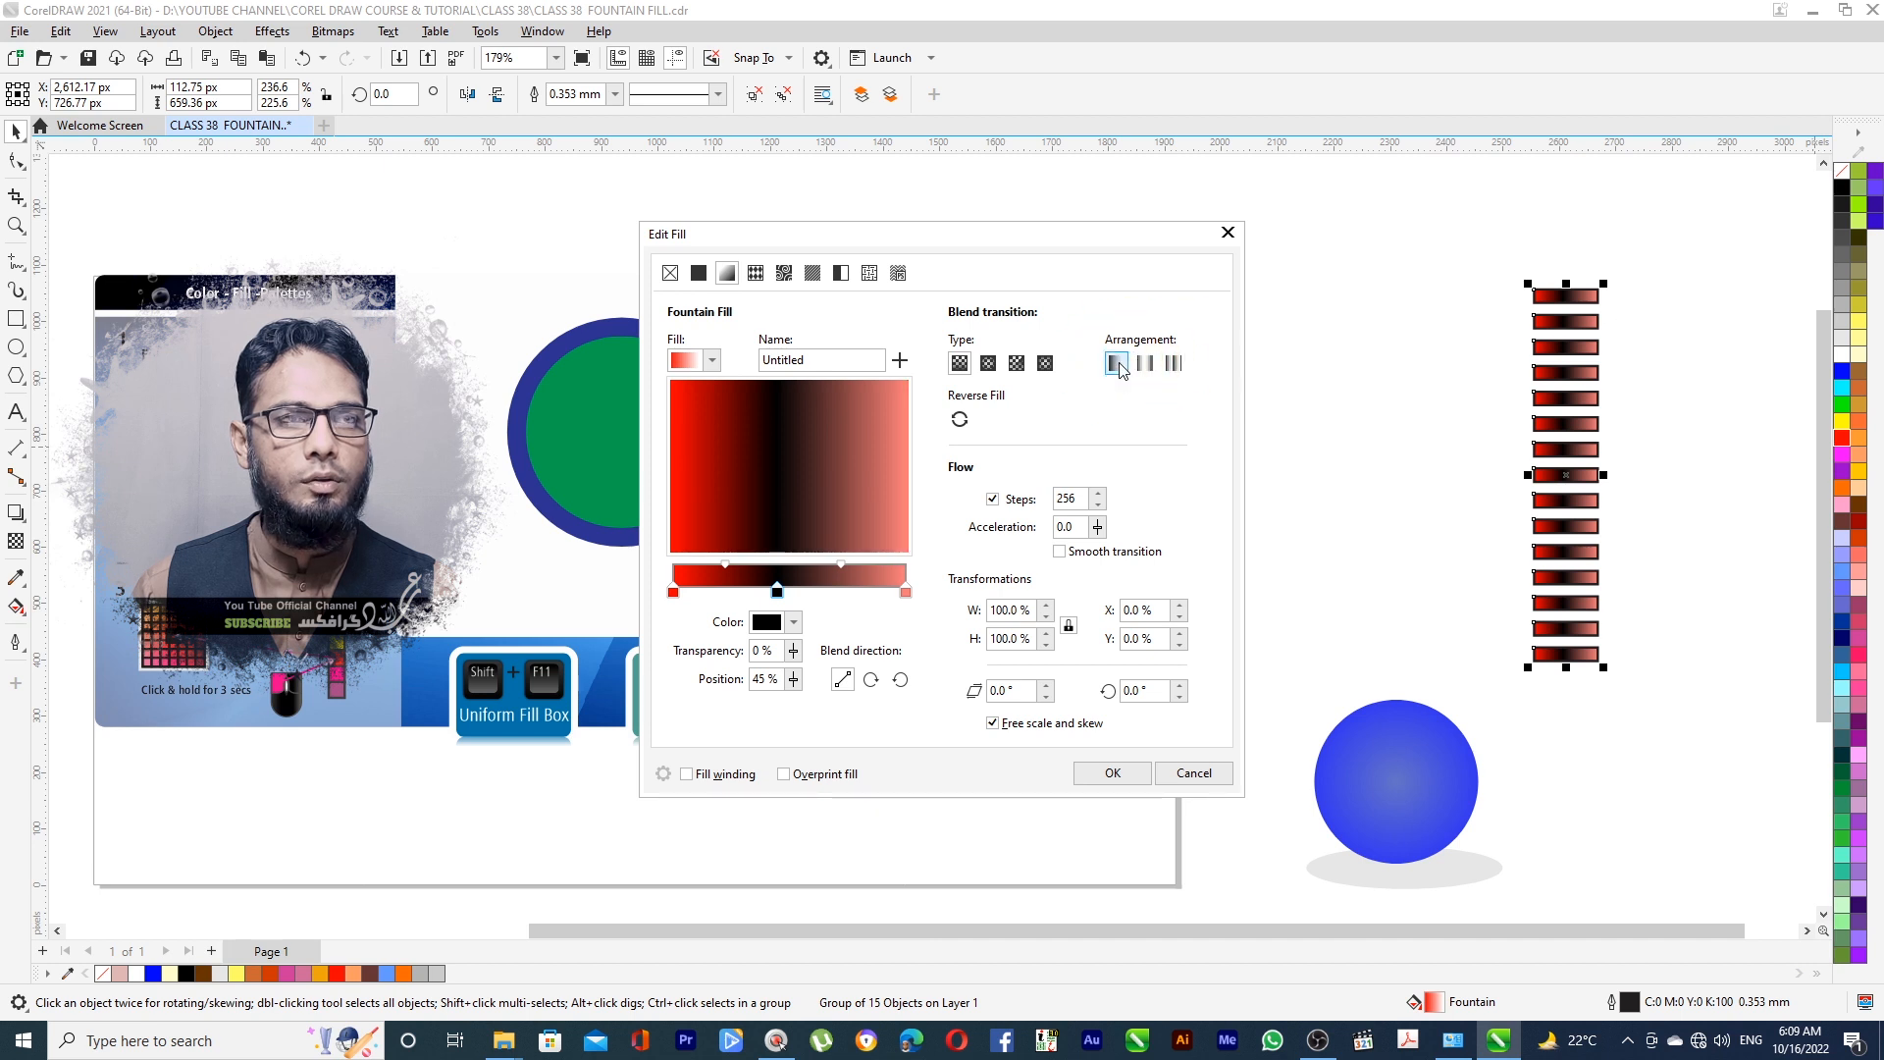
click(1110, 775)
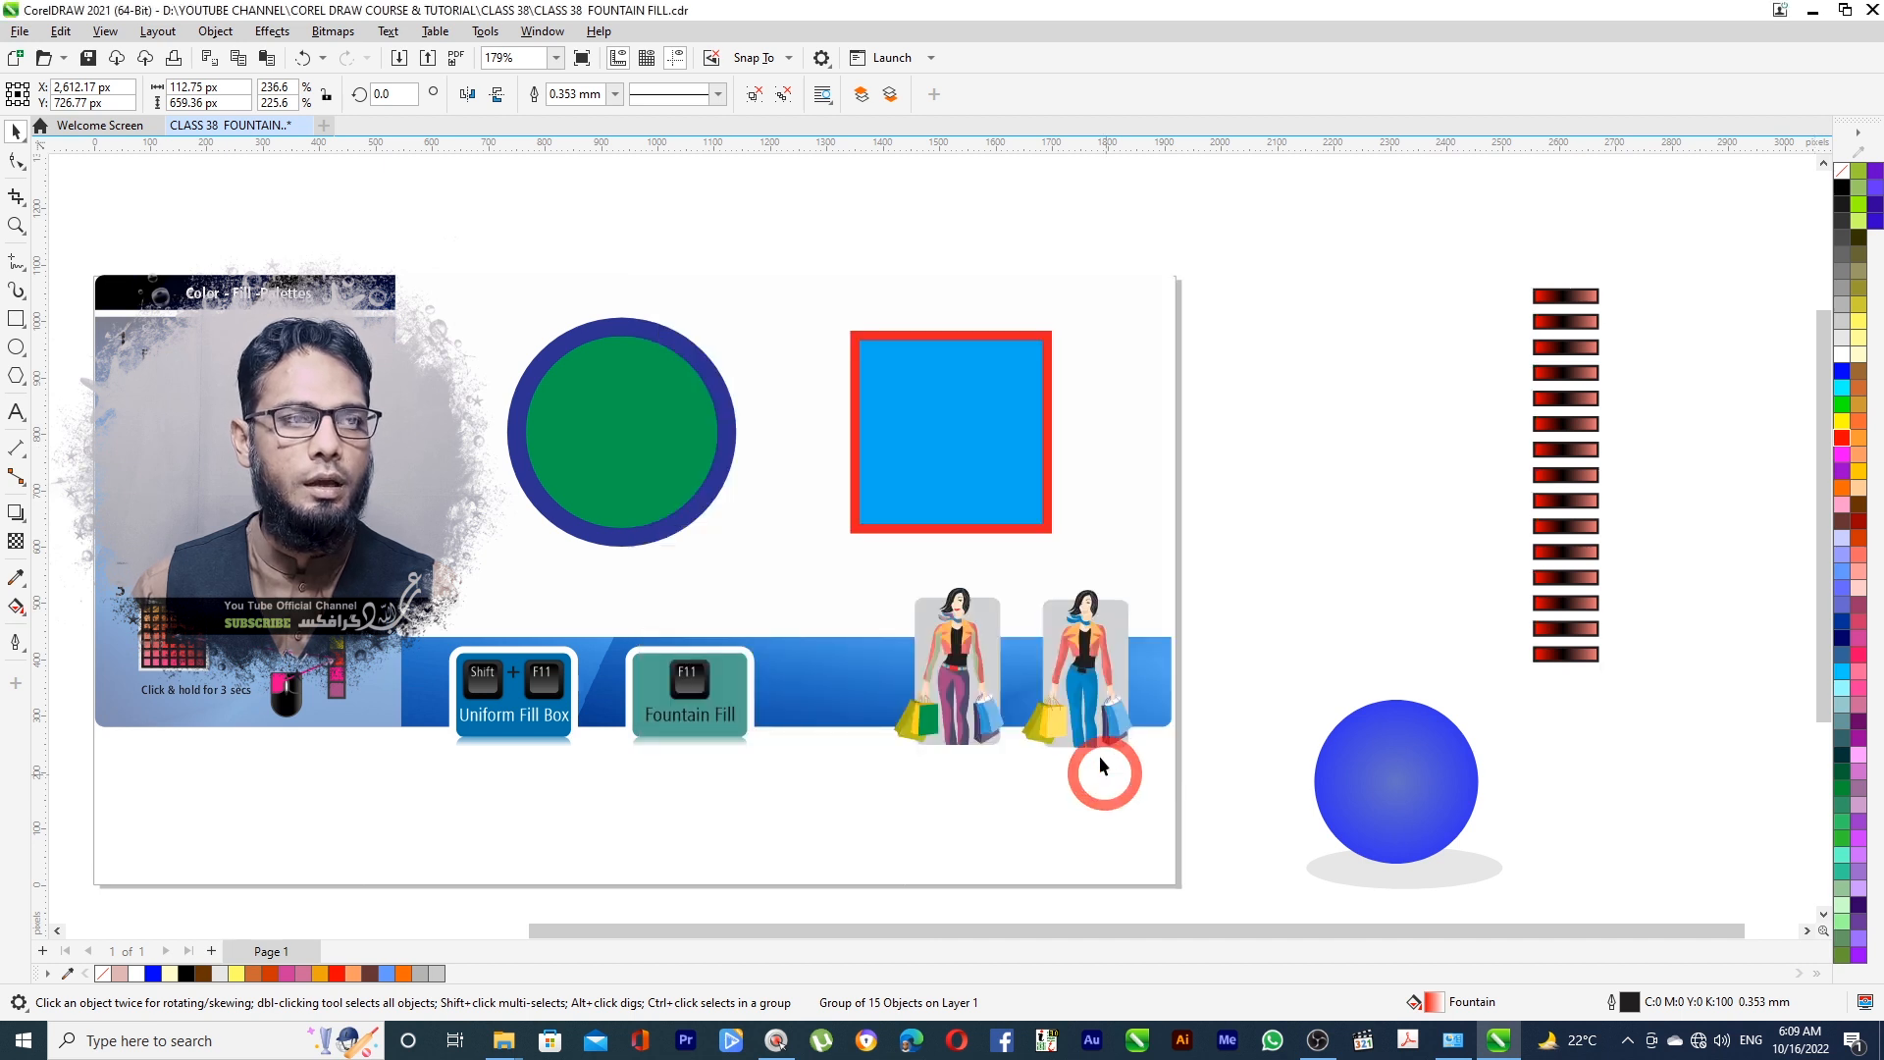